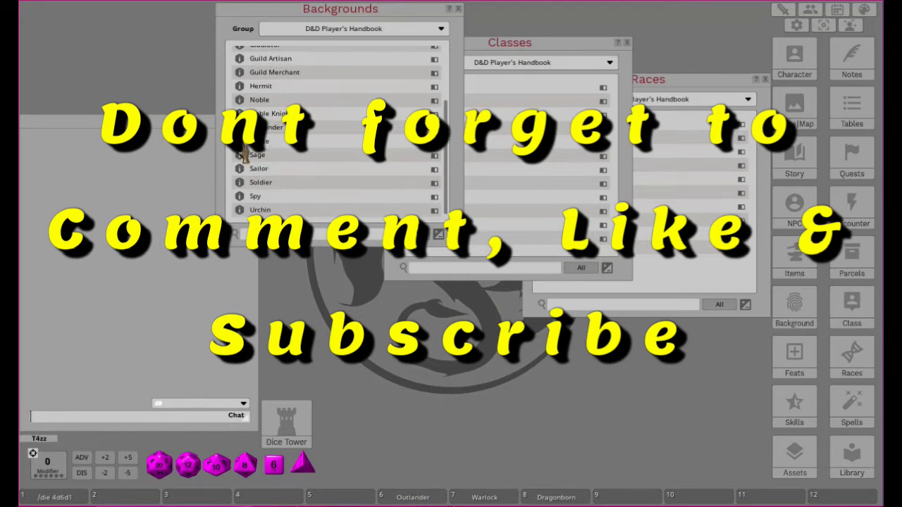
Step: Assign the Pirate background, Wizard class and Dwarf race to hotkey slots 6, 7 and 8, and close their lists
drag(412, 505, 411, 496)
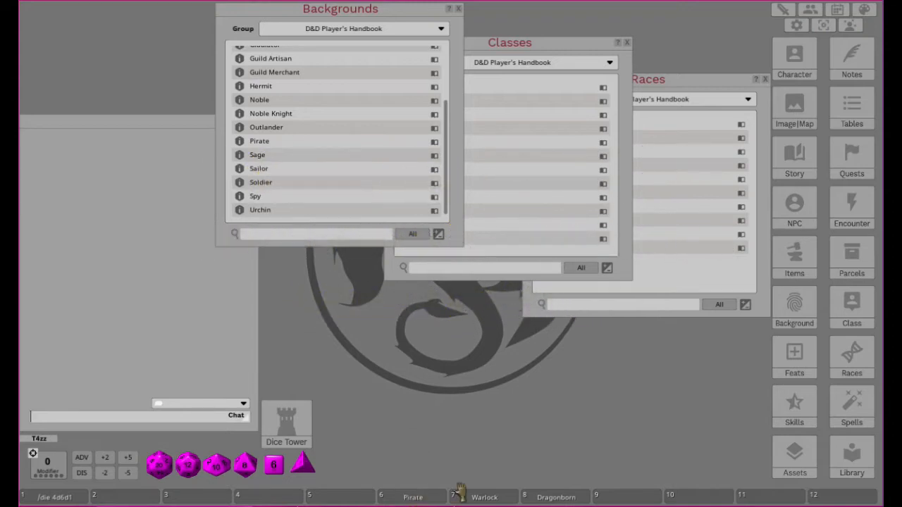
click(518, 52)
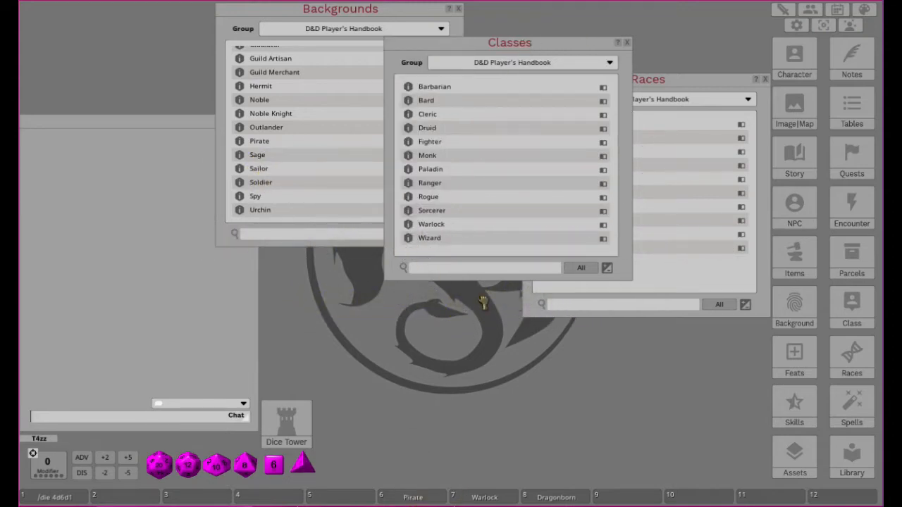
drag(473, 498, 475, 497)
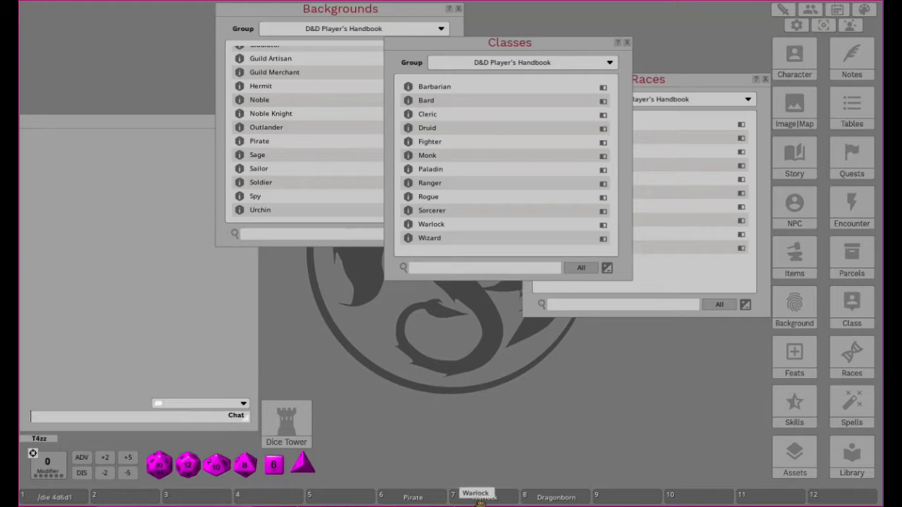
click(694, 90)
drag(547, 138, 554, 499)
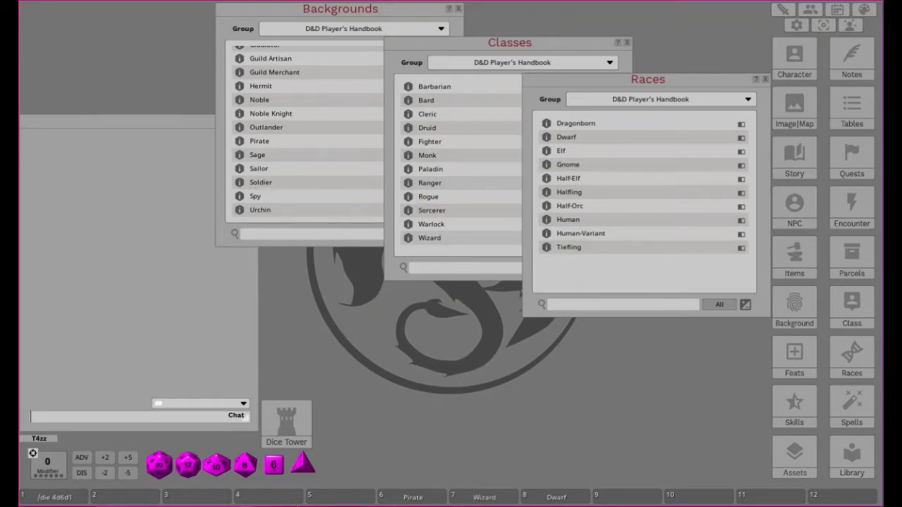
click(765, 79)
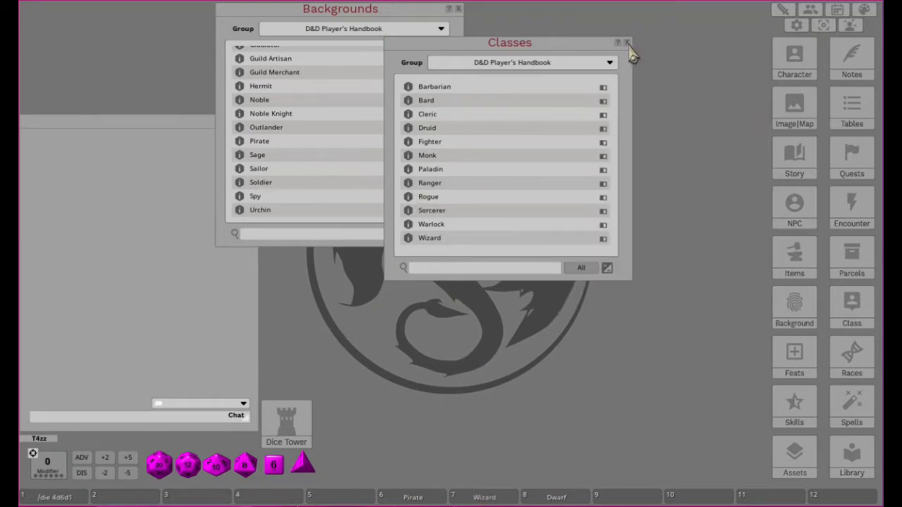
click(627, 42)
click(458, 9)
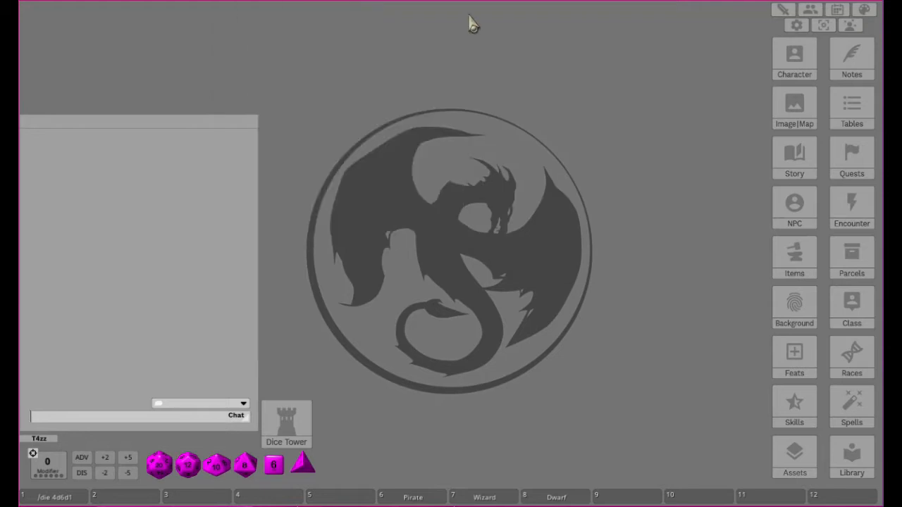
Step: Open the character list and enlarge its window to three columns of characters
click(794, 60)
drag(445, 162, 272, 39)
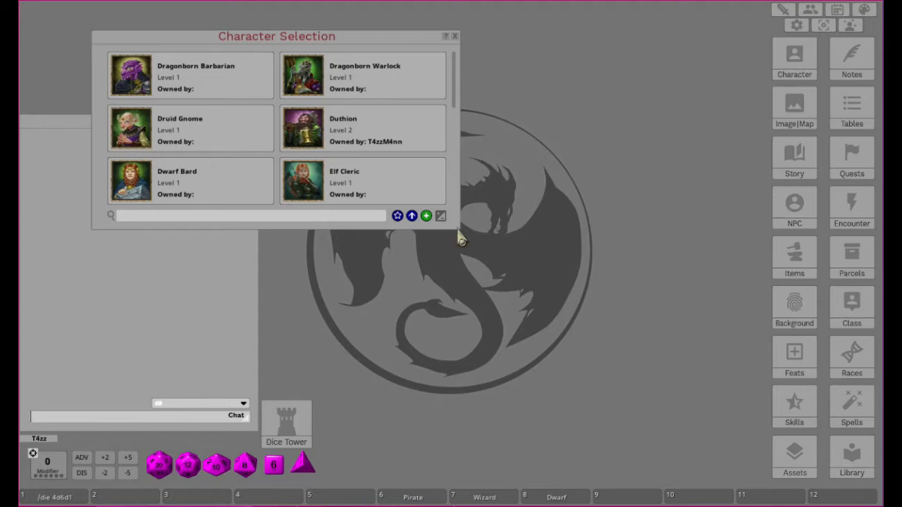
drag(456, 224, 632, 326)
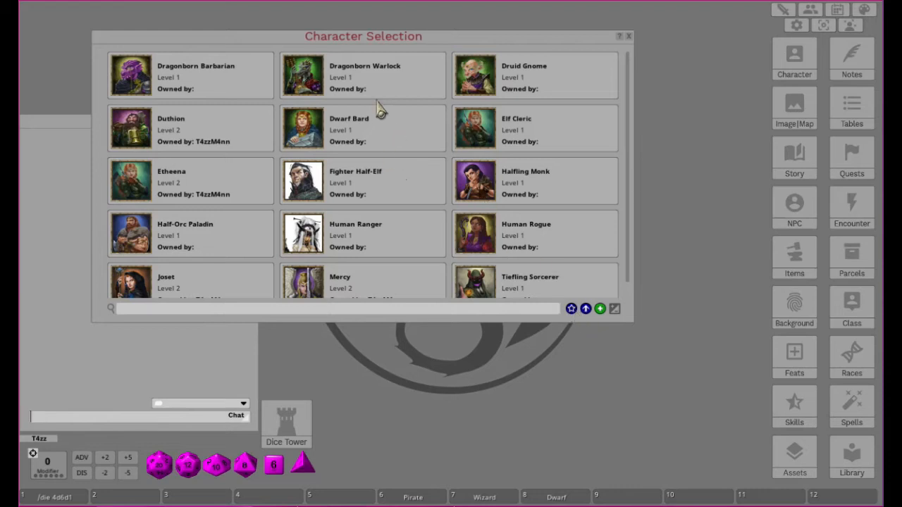
Step: Create a new character and name it Dwarf Wizard
click(600, 309)
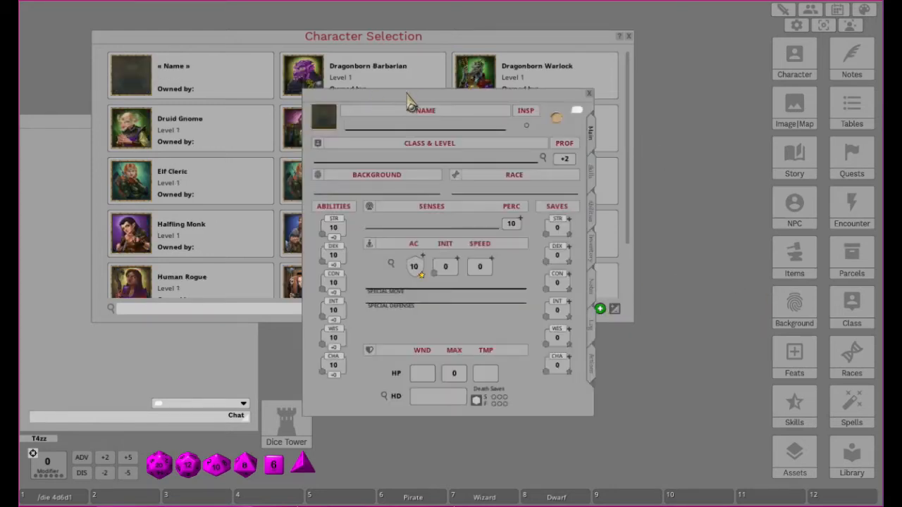
drag(411, 101, 569, 94)
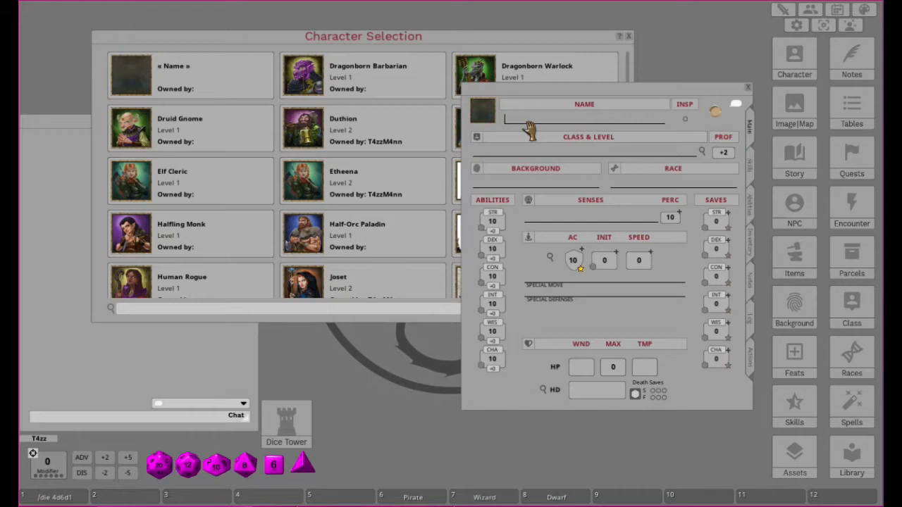
text(Dwar)
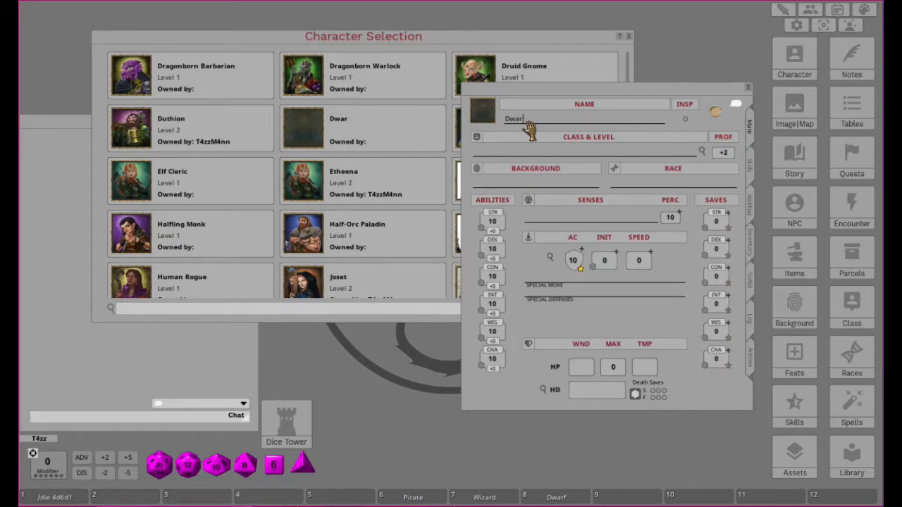
drag(541, 94, 592, 94)
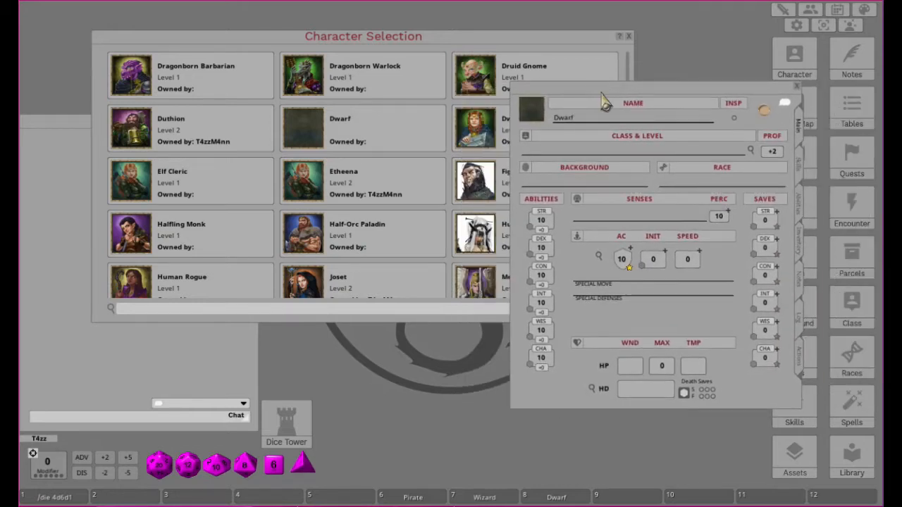
key(shift)
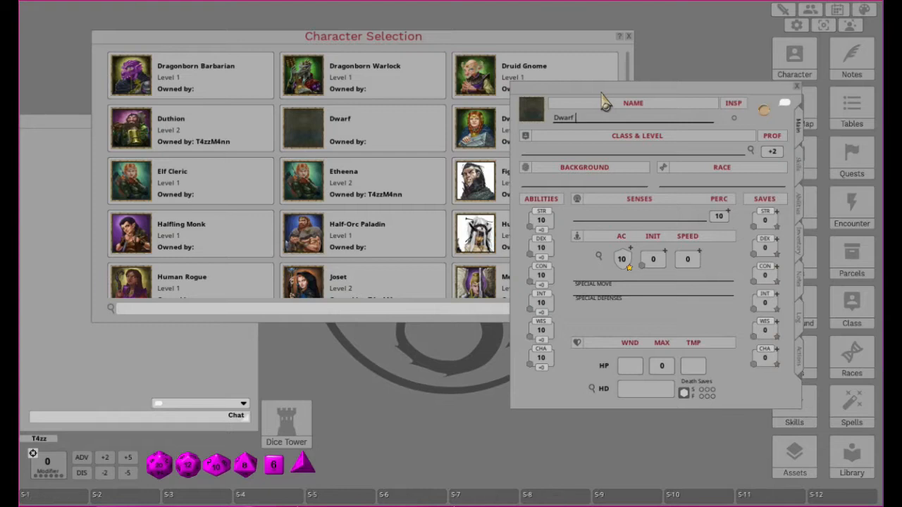
text(Wizard)
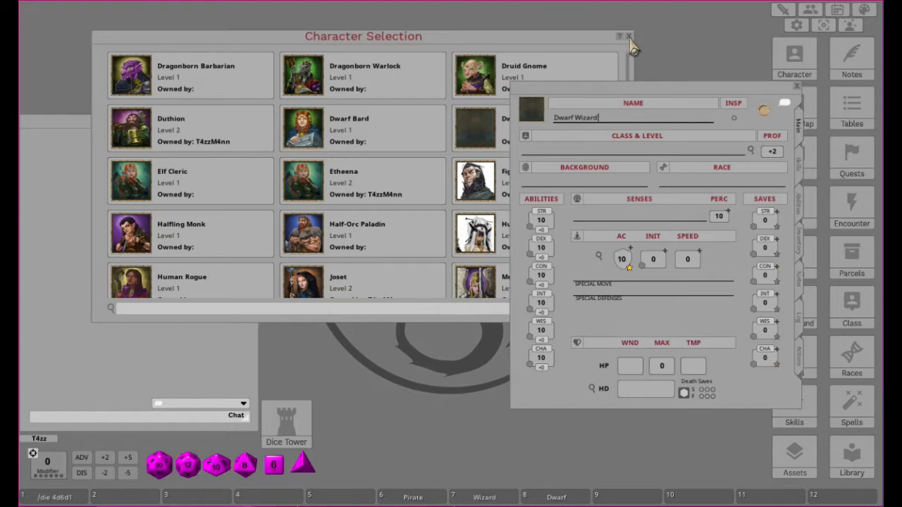
Step: Set the new character's portrait to Dwarf_female.jpg from the SmiteWorks folder
click(532, 113)
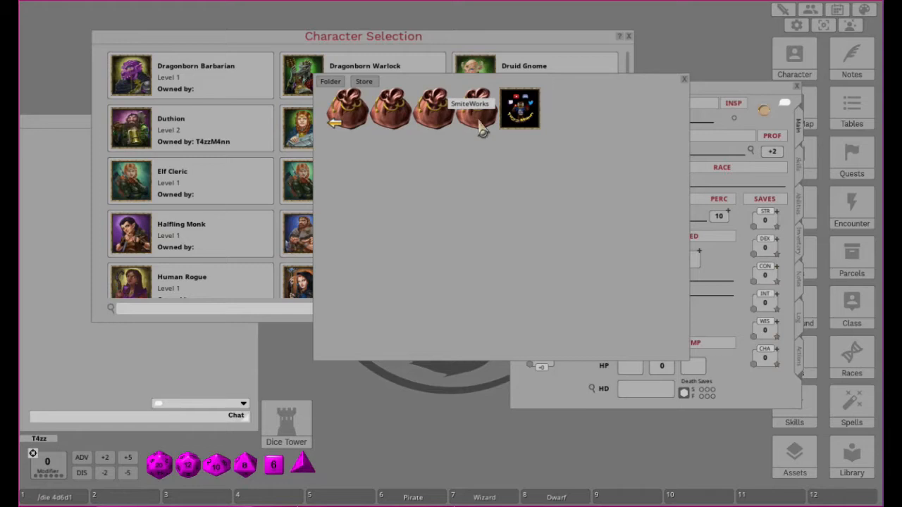
click(479, 125)
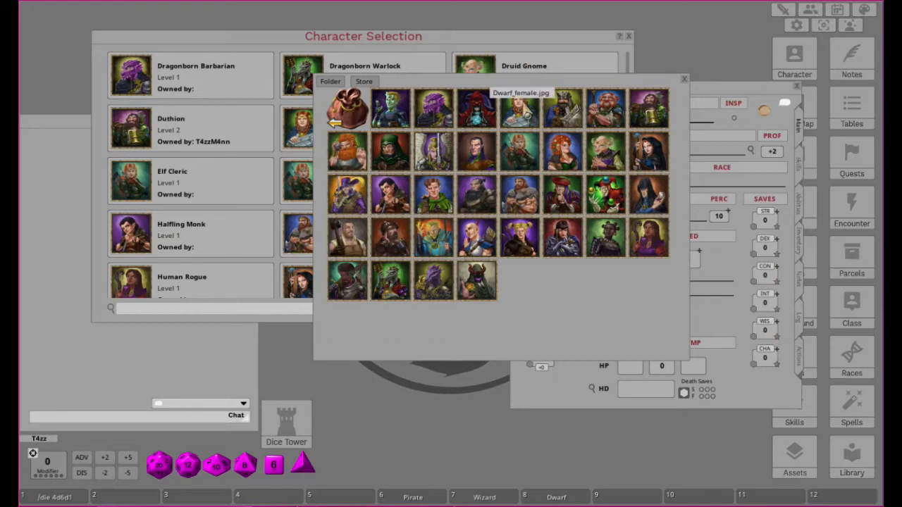
click(521, 108)
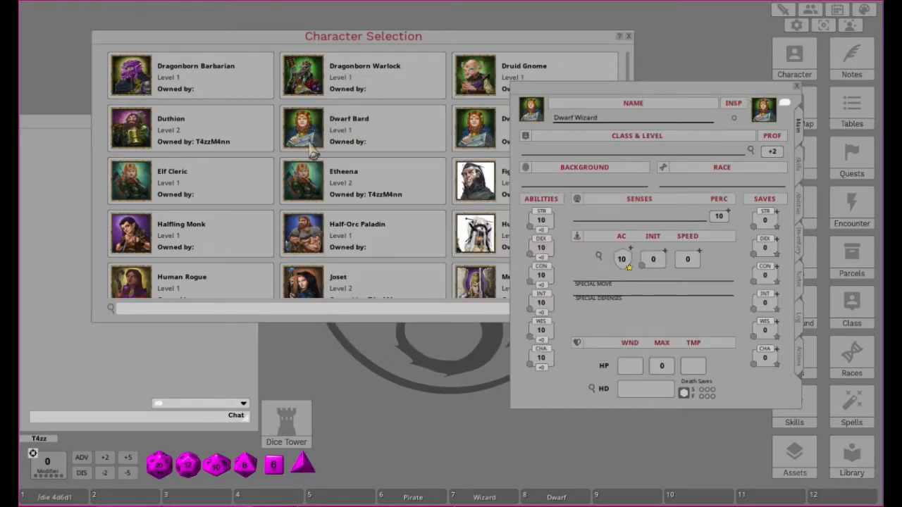
Step: Change the character's portrait to the red-haired woman on a blue background from the SmiteWorks folder
click(532, 109)
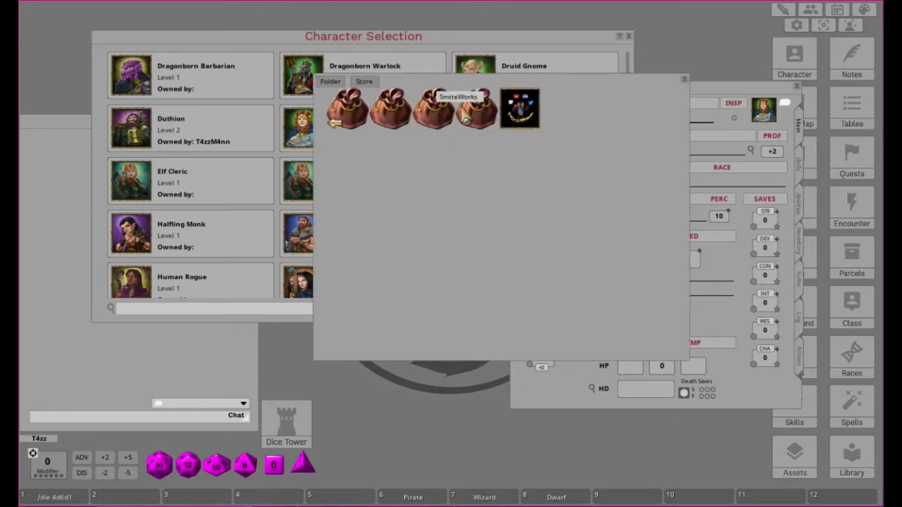
click(479, 120)
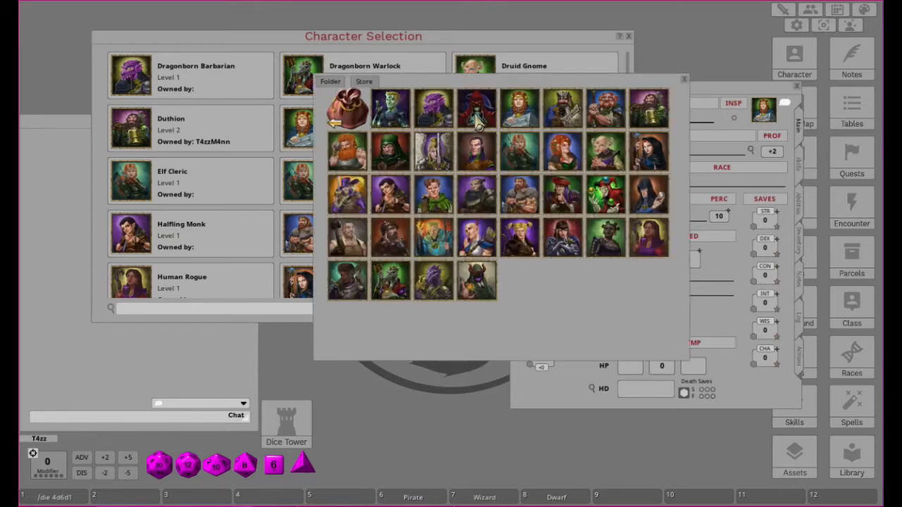
click(563, 149)
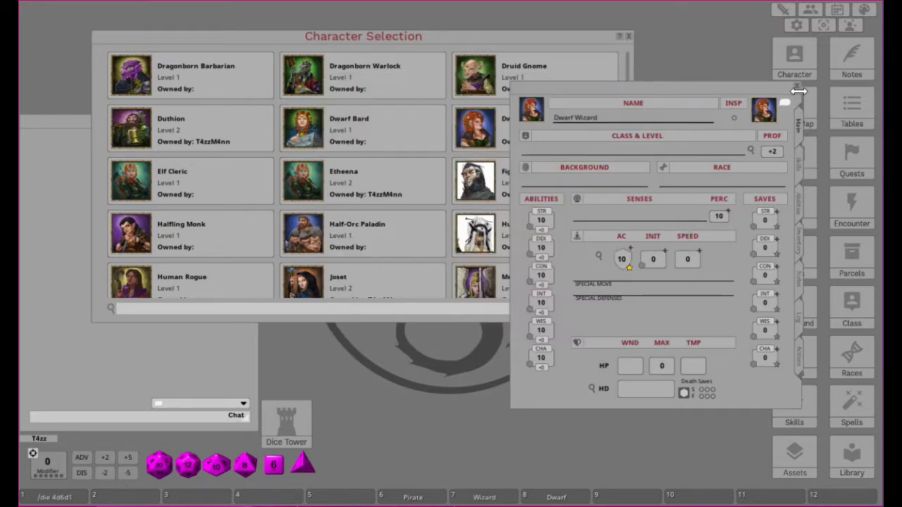
Step: Close and reopen the Dwarf Wizard sheet from the character list, leaving only the sheet open with free space around it
click(797, 88)
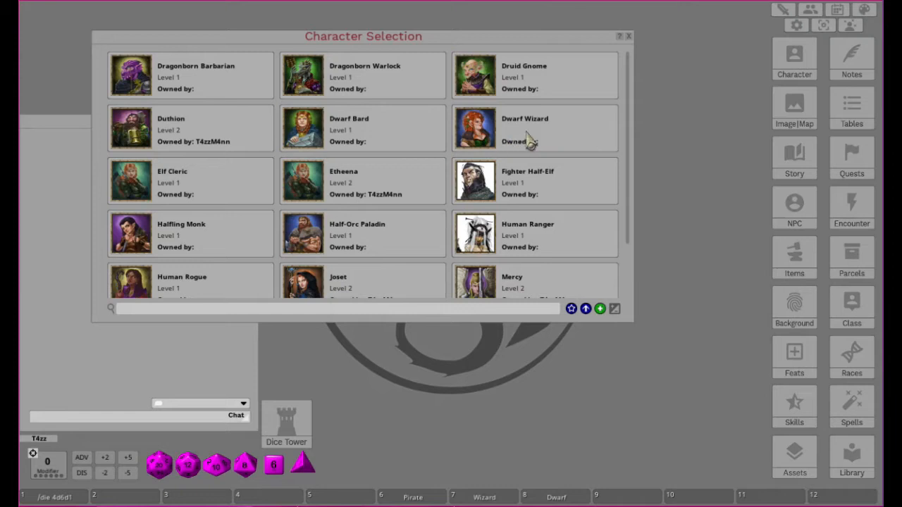
click(478, 129)
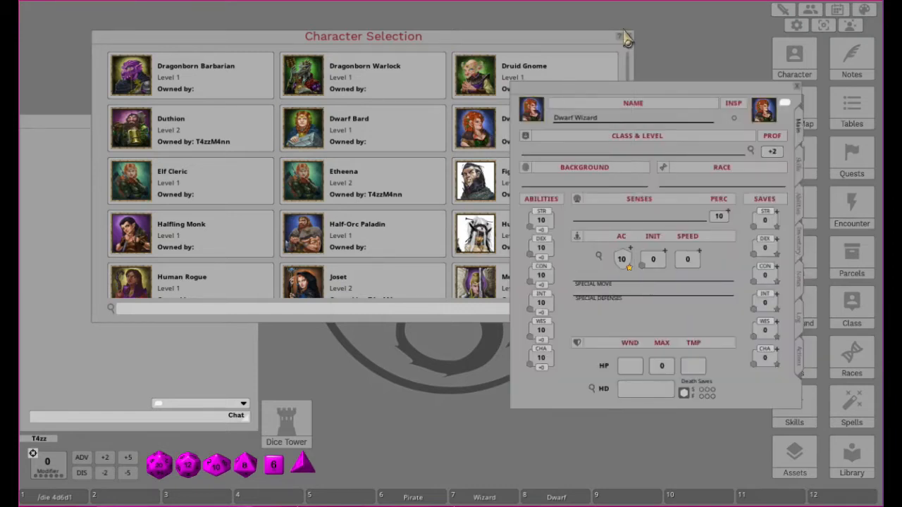
click(628, 35)
drag(691, 98, 448, 30)
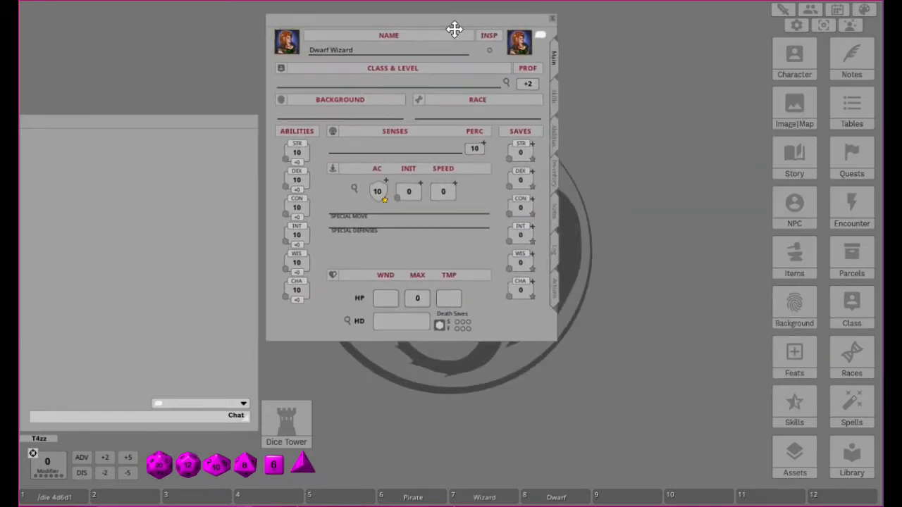
Step: Open the Pirate background beside the character sheet and apply it to the Dwarf Wizard
click(413, 498)
drag(424, 163, 433, 27)
drag(321, 34, 120, 35)
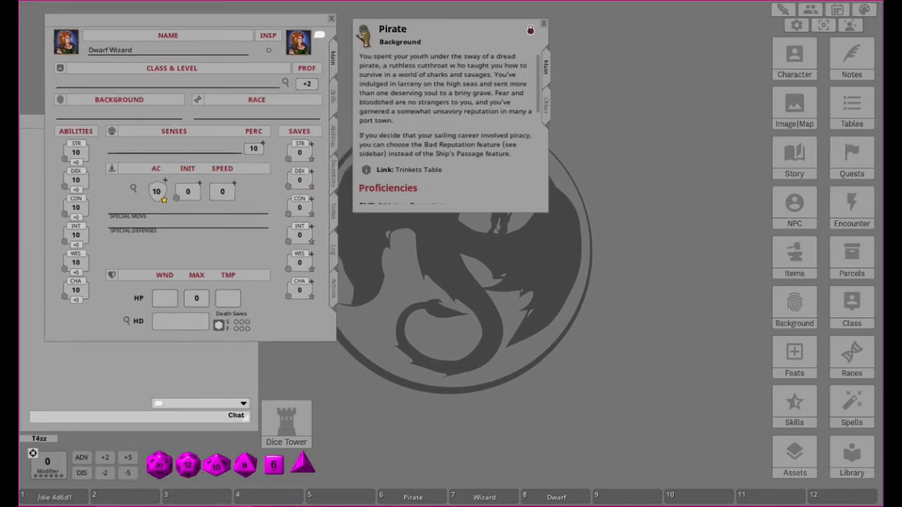
drag(363, 33, 92, 118)
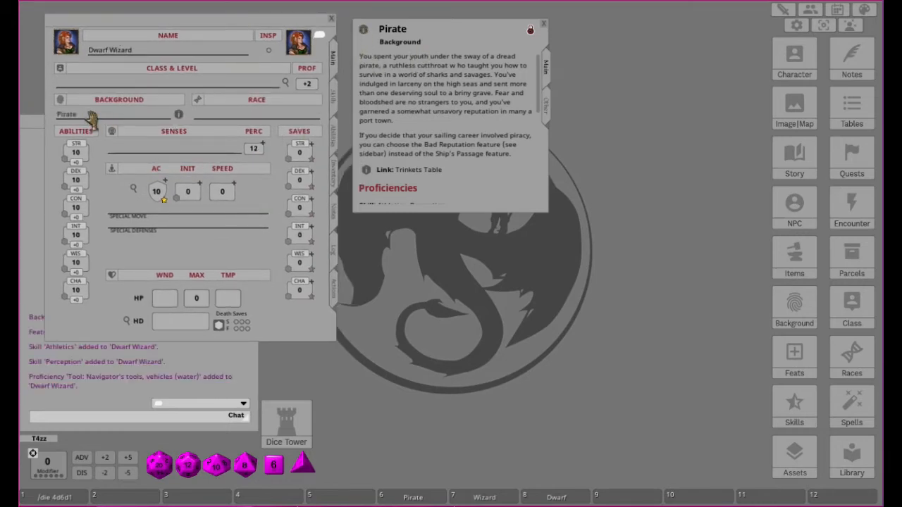
Step: Add the Wizard class to the character, choosing Arcana and History as its two skill proficiencies
click(498, 498)
drag(485, 64, 117, 84)
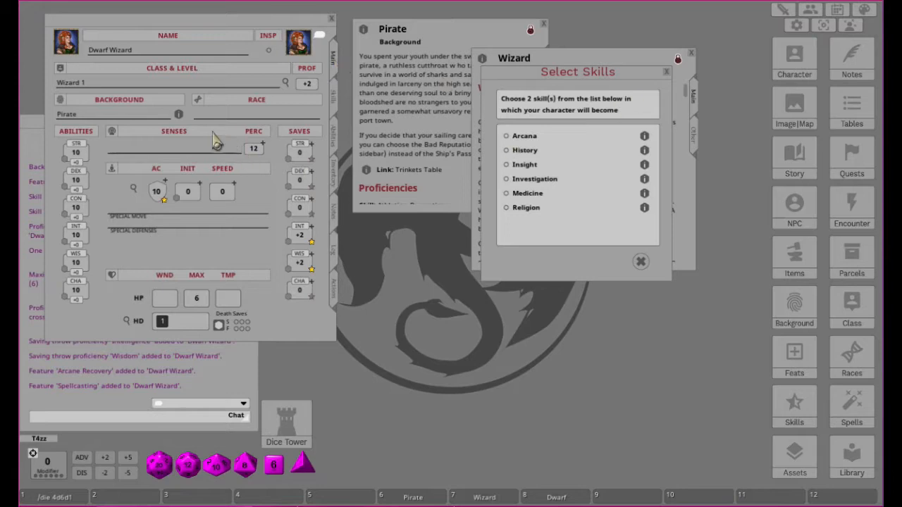
click(334, 100)
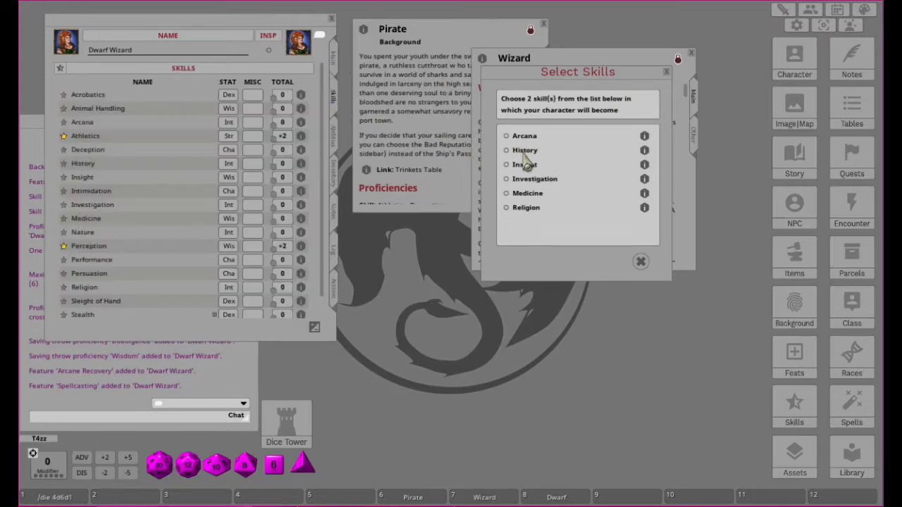
click(507, 136)
click(507, 150)
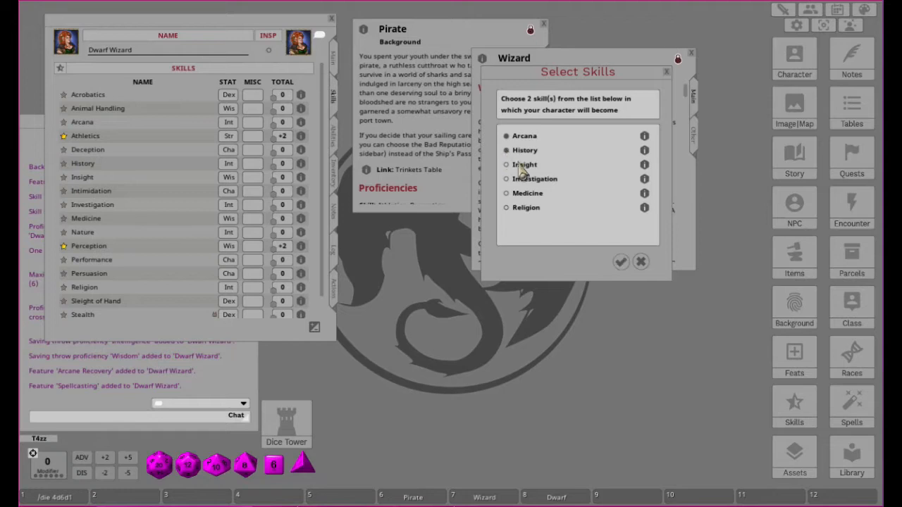
click(620, 263)
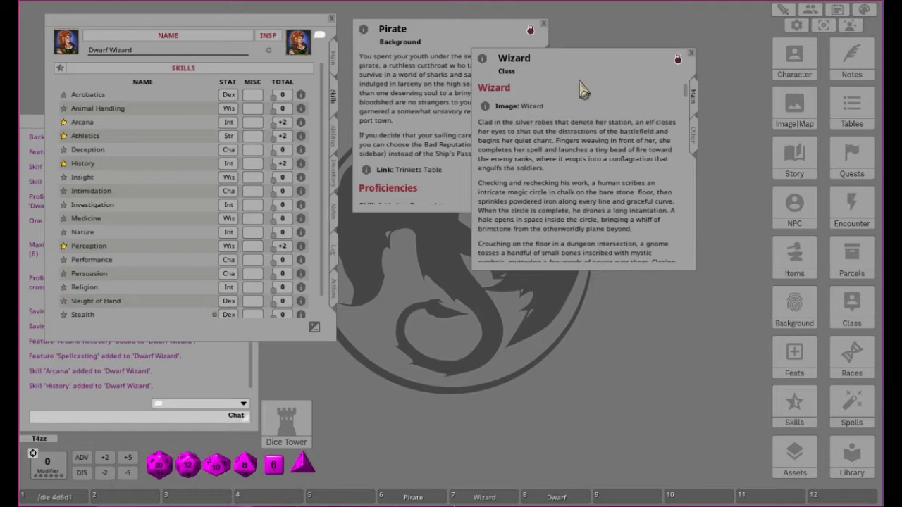
Step: Open the Dwarf race beside the Wizard class and apply it to the character's main sheet, bringing up the sub-race choice
drag(588, 68, 544, 55)
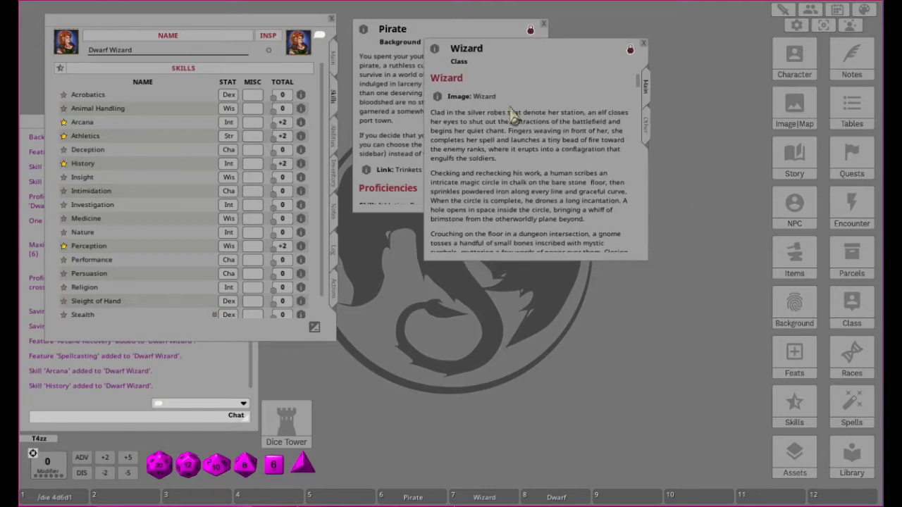
click(550, 495)
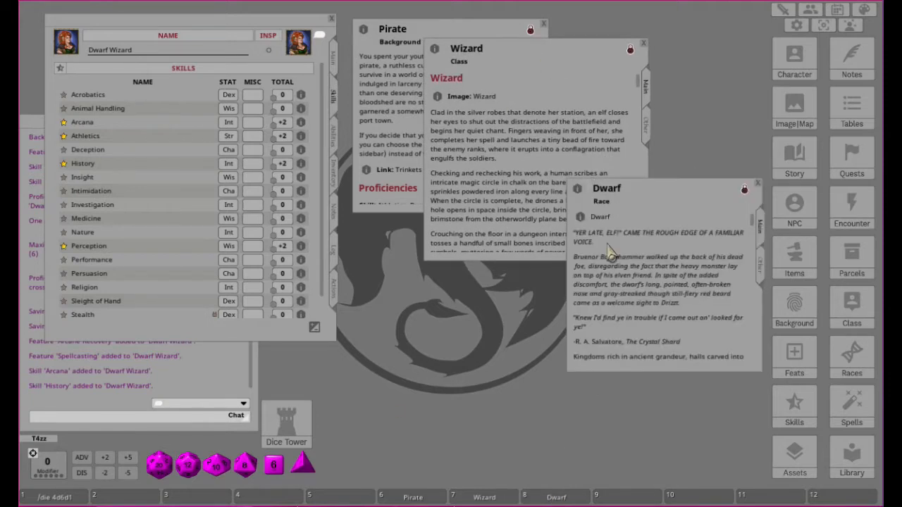
drag(661, 193, 587, 76)
drag(677, 255, 736, 299)
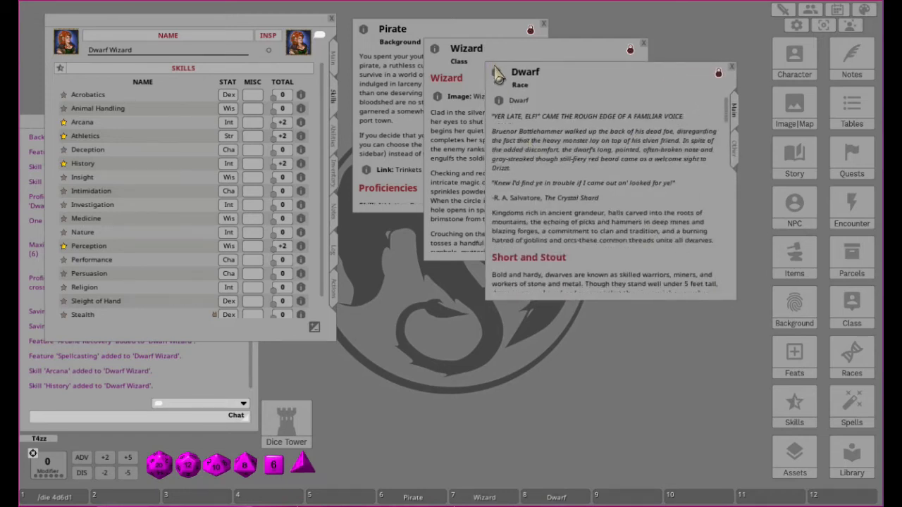
click(334, 56)
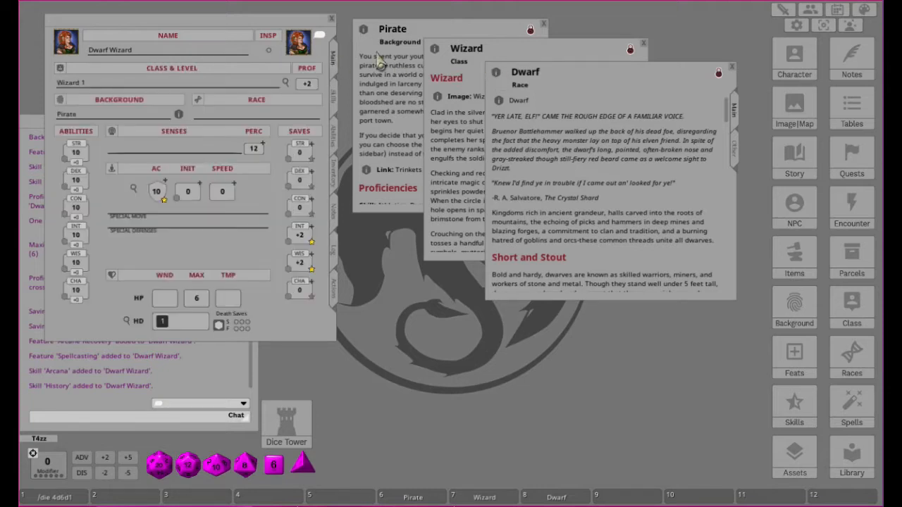
drag(498, 75, 243, 119)
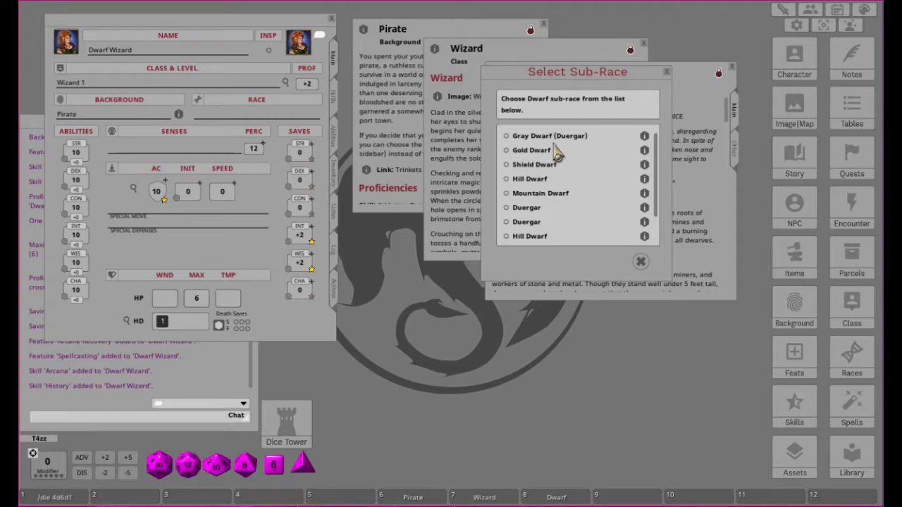
drag(578, 73, 486, 98)
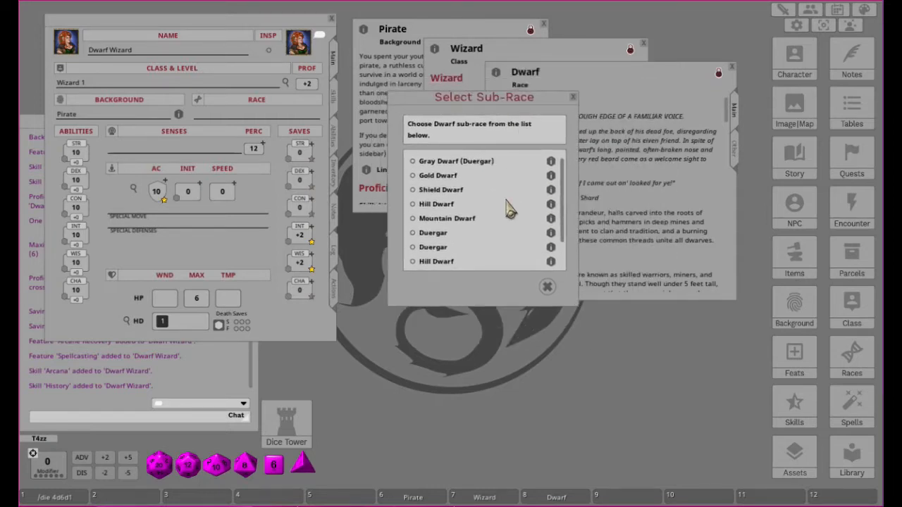
Step: Look through the Dwarf sub-race list and examine the first Hill Dwarf entry's Ability Score Increase trait
scroll(508, 209, down, 1)
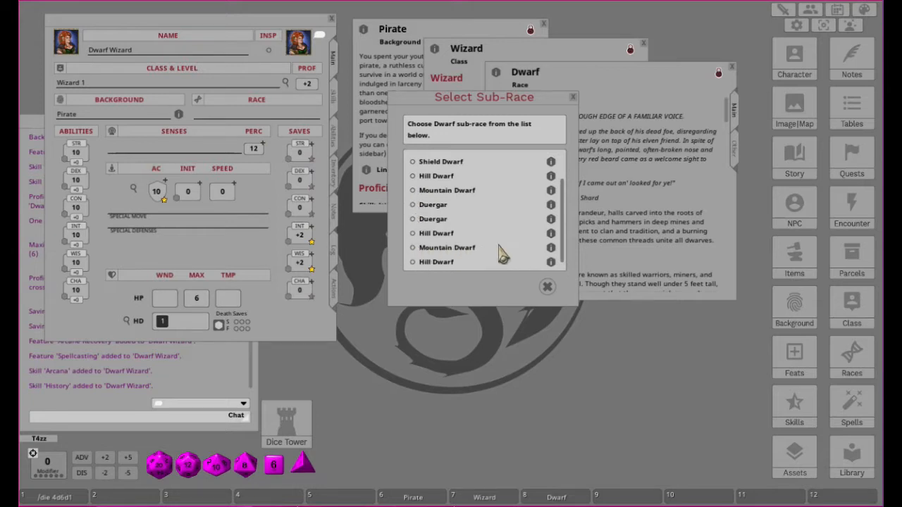
scroll(502, 255, up, 2)
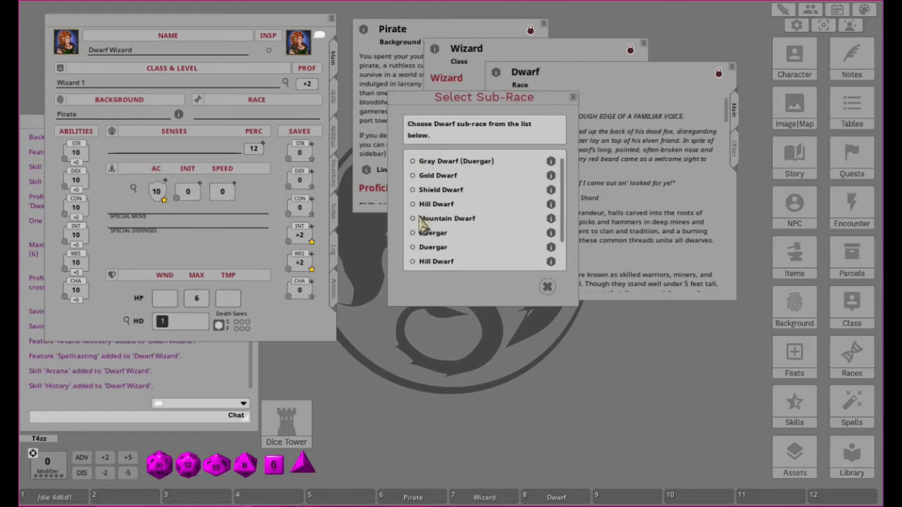
click(551, 204)
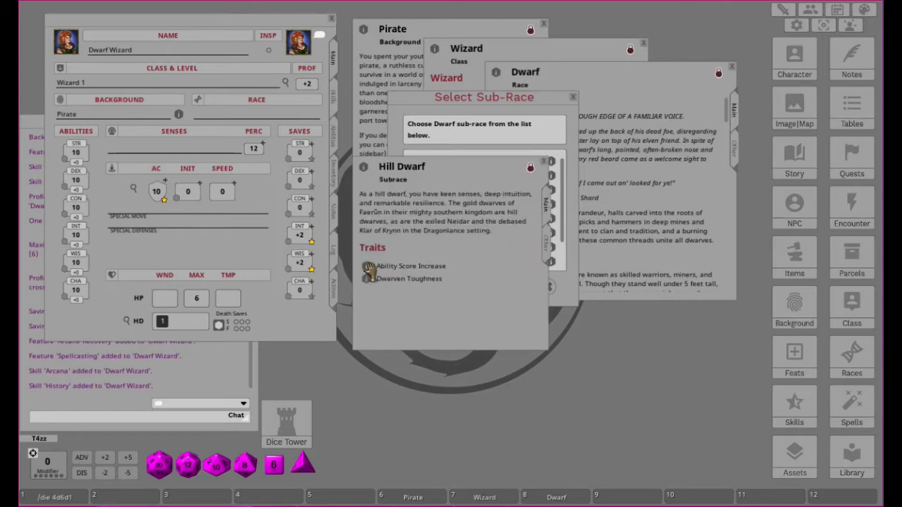
click(366, 271)
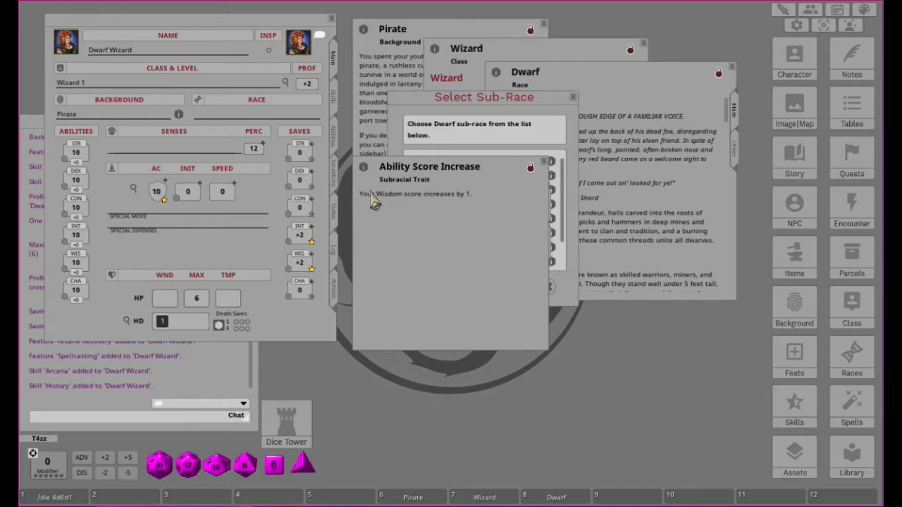
click(544, 160)
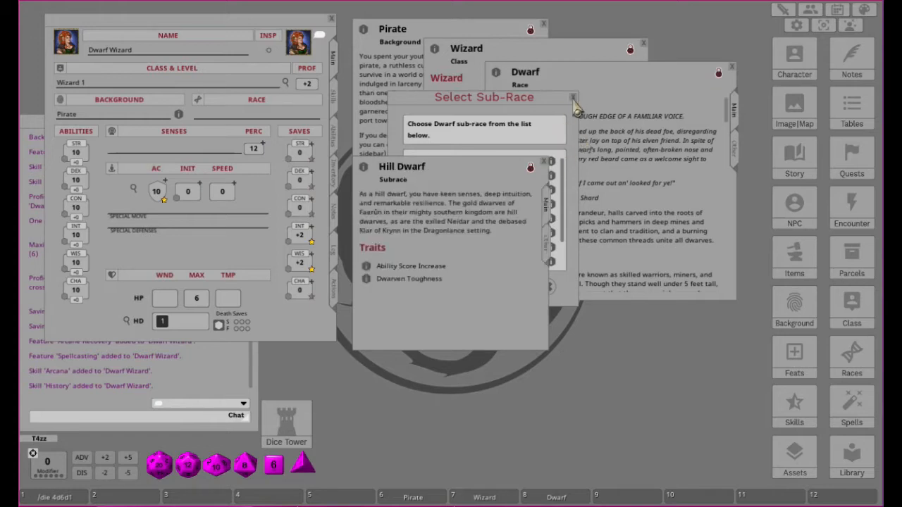
click(545, 161)
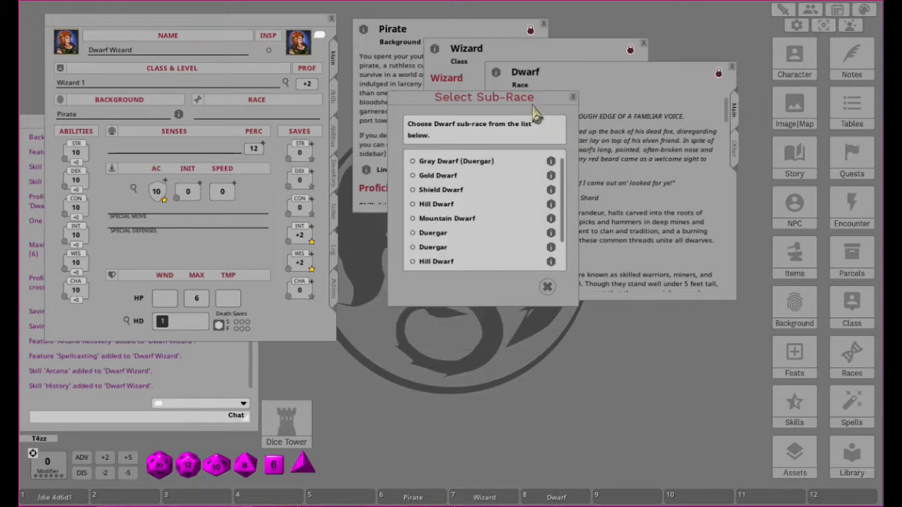
Step: Read the Quick Build advice in the Wizard class record, keeping the sub-race choice open
drag(528, 106, 411, 217)
click(488, 61)
scroll(513, 211, down, 3)
scroll(513, 210, down, 5)
scroll(515, 188, down, 6)
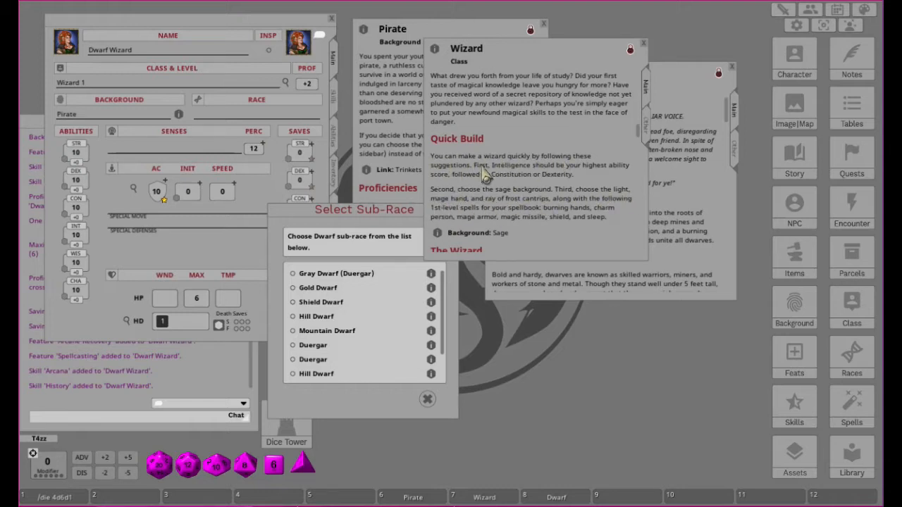
drag(368, 210, 547, 143)
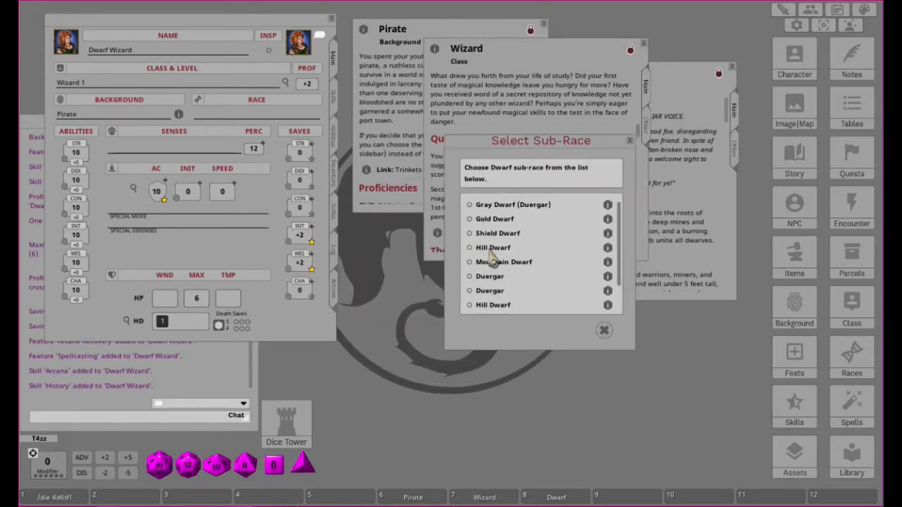
Step: Examine the Ability Score Increase trait of the first Mountain Dwarf entry in the sub-race list
click(607, 263)
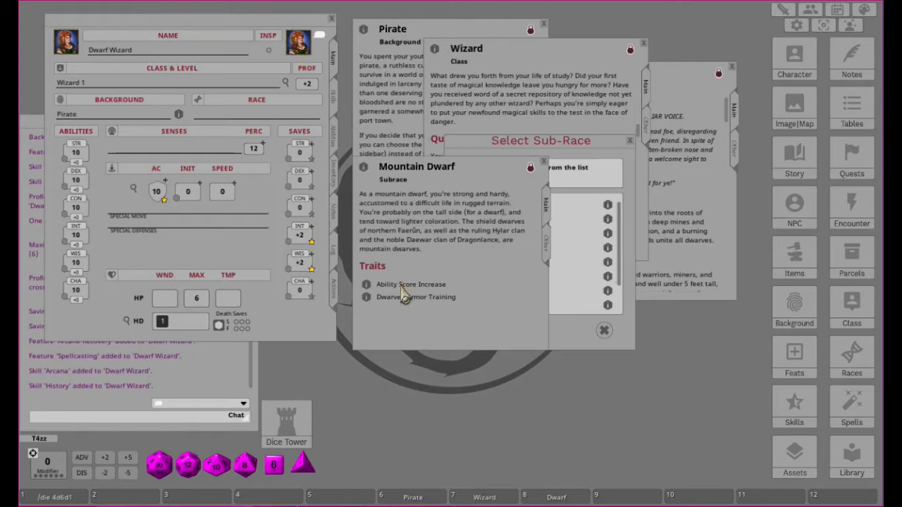
click(367, 284)
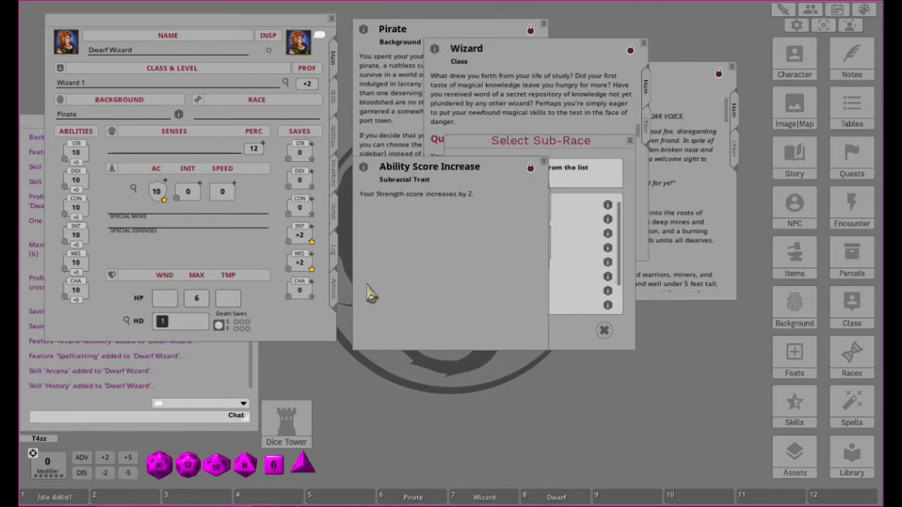
click(543, 162)
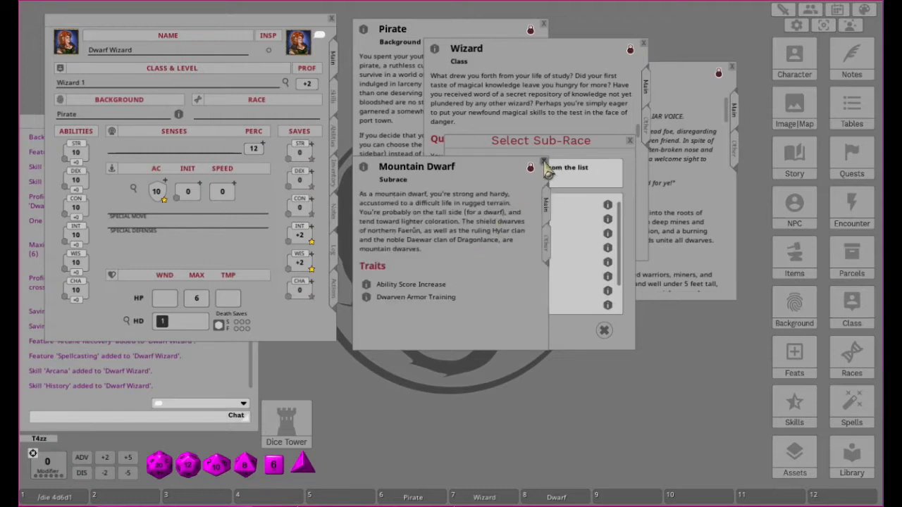
click(544, 165)
Step: Check the Ability Score Increase traits of the second Hill Dwarf and second Mountain Dwarf entries
scroll(583, 247, down, 1)
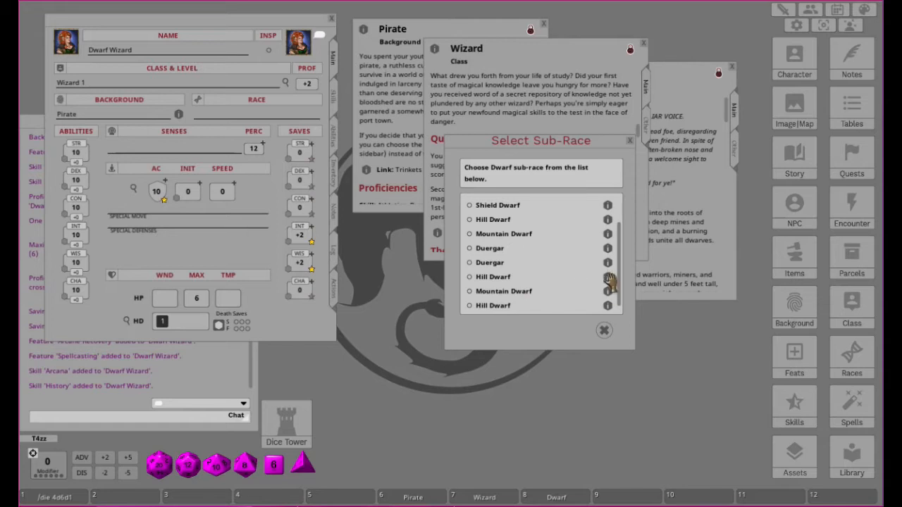
click(608, 278)
click(368, 274)
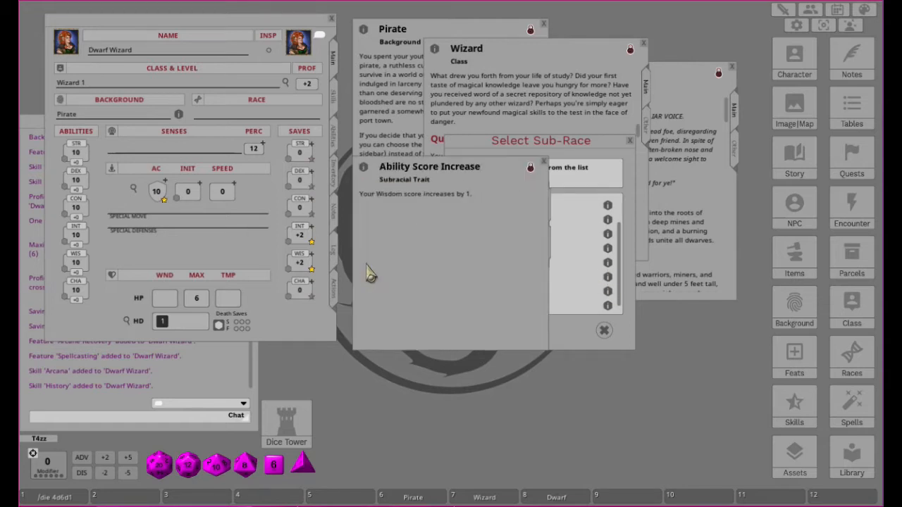
click(544, 162)
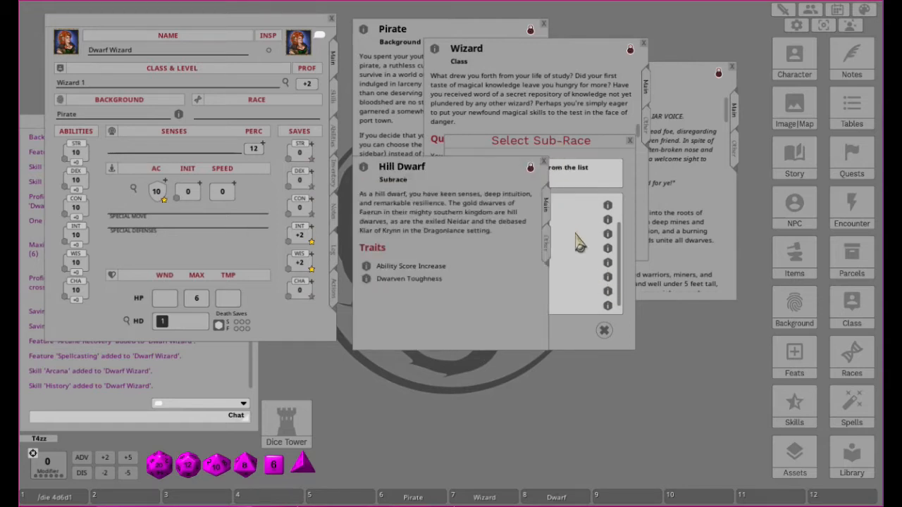
click(543, 163)
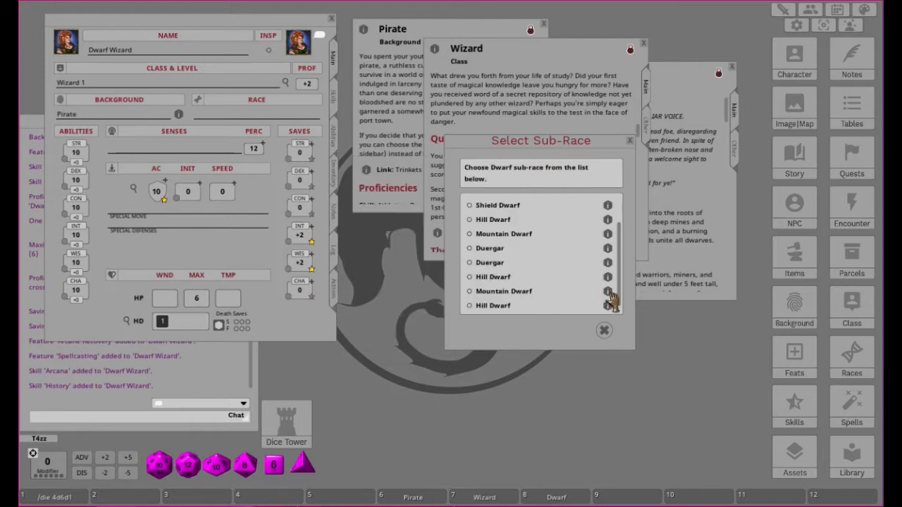
click(608, 290)
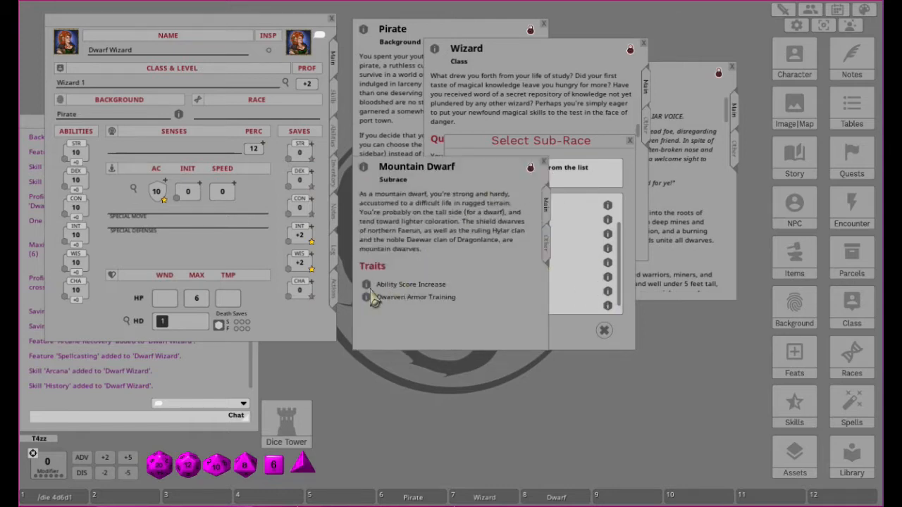
click(366, 289)
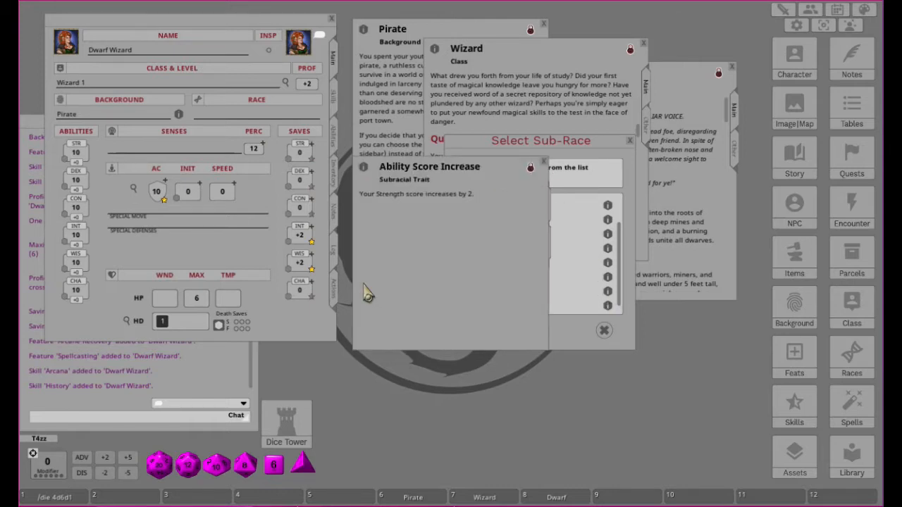
click(543, 163)
click(543, 163)
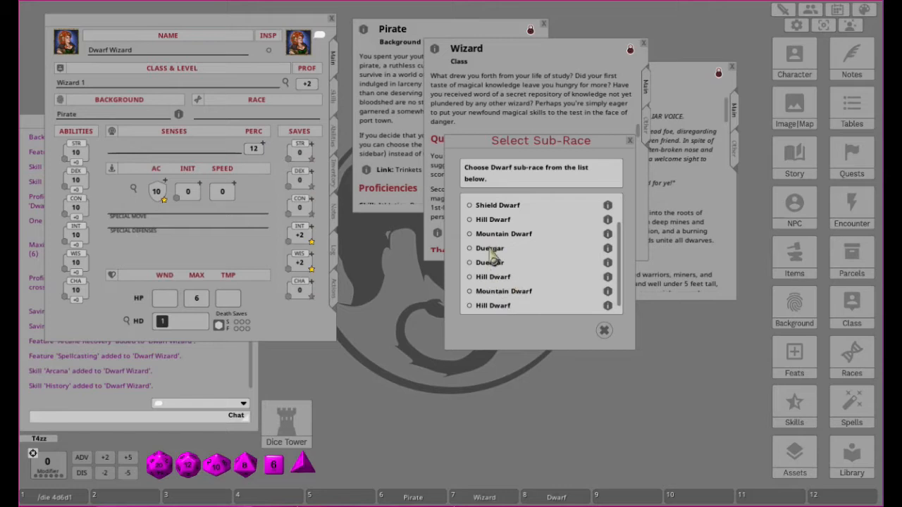
Step: Read the Gold Dwarf sub-race description and examine its Ability Score Increase trait
scroll(520, 238, up, 1)
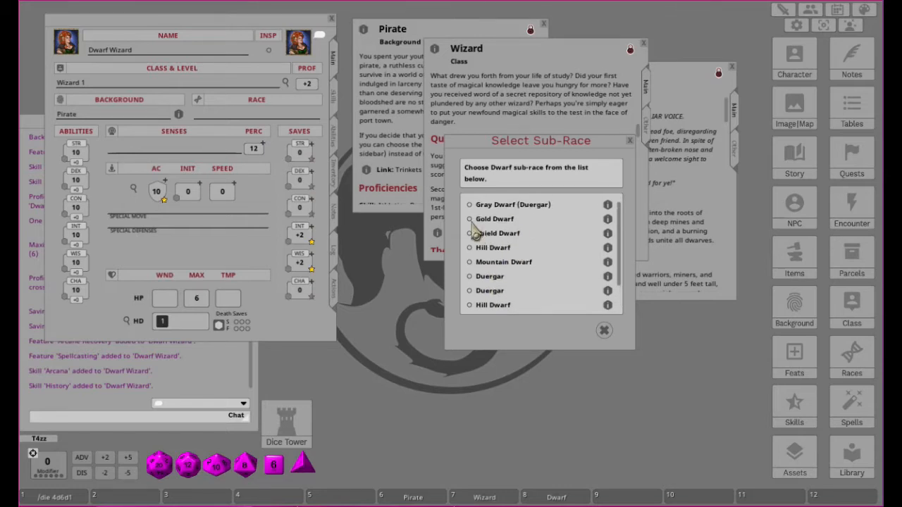
click(608, 221)
scroll(434, 260, down, 3)
scroll(451, 268, up, 3)
scroll(451, 267, down, 3)
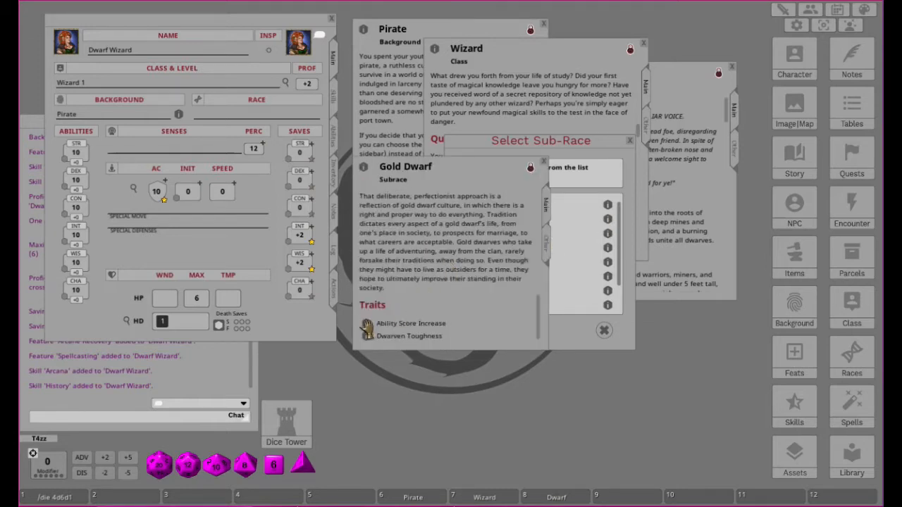
click(368, 328)
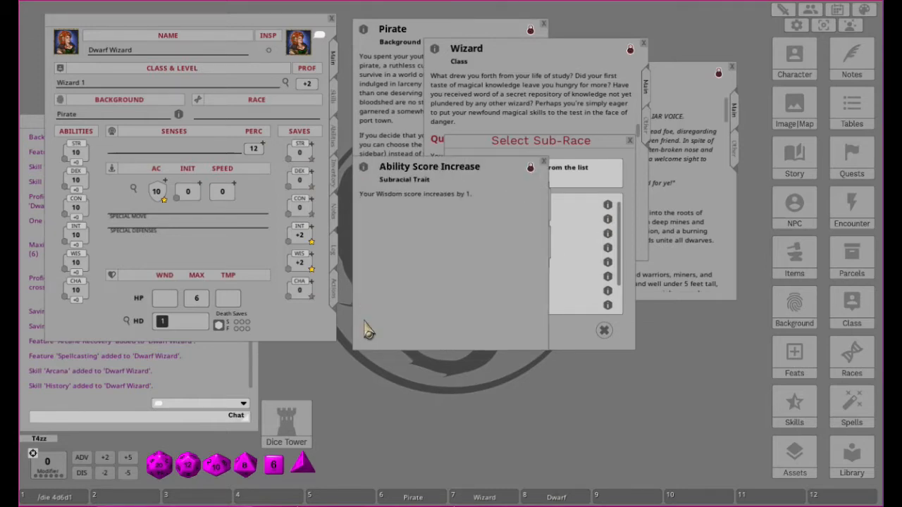
click(543, 161)
click(558, 161)
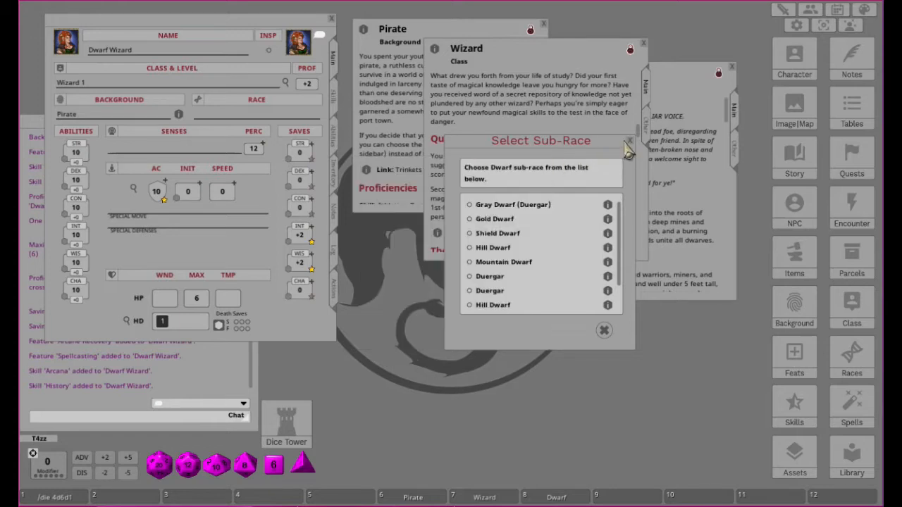
Step: Choose the second Hill Dwarf entry as the character's sub-race and confirm the selection
scroll(510, 249, down, 2)
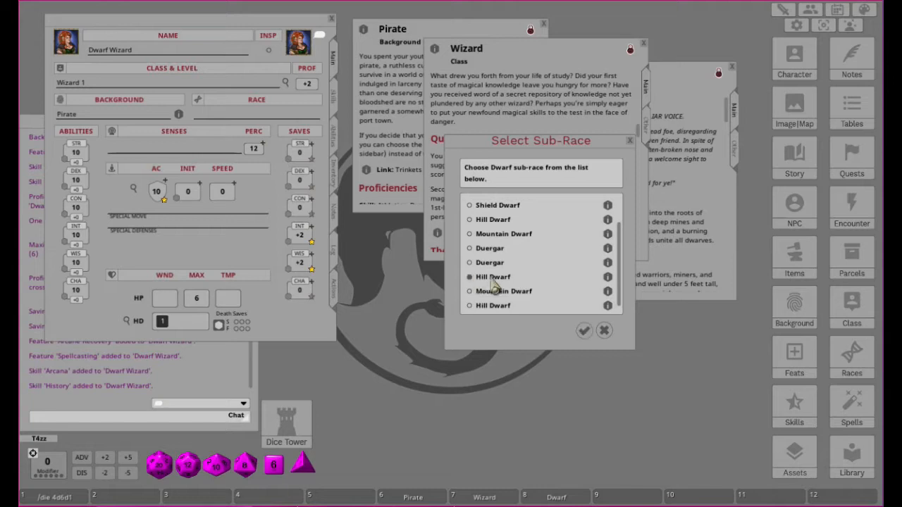
click(585, 331)
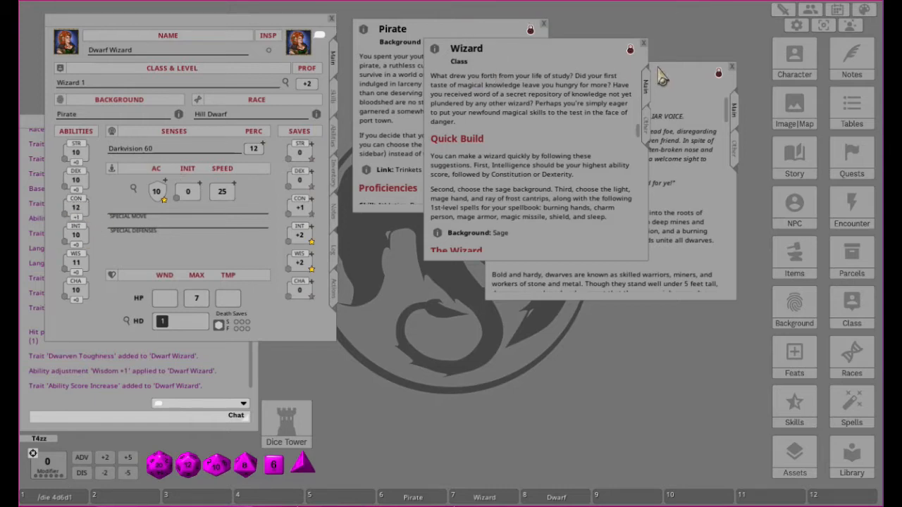
Step: Move the Dwarf Wizard sheet clear of the chat window and clear the chat history
drag(294, 36, 566, 97)
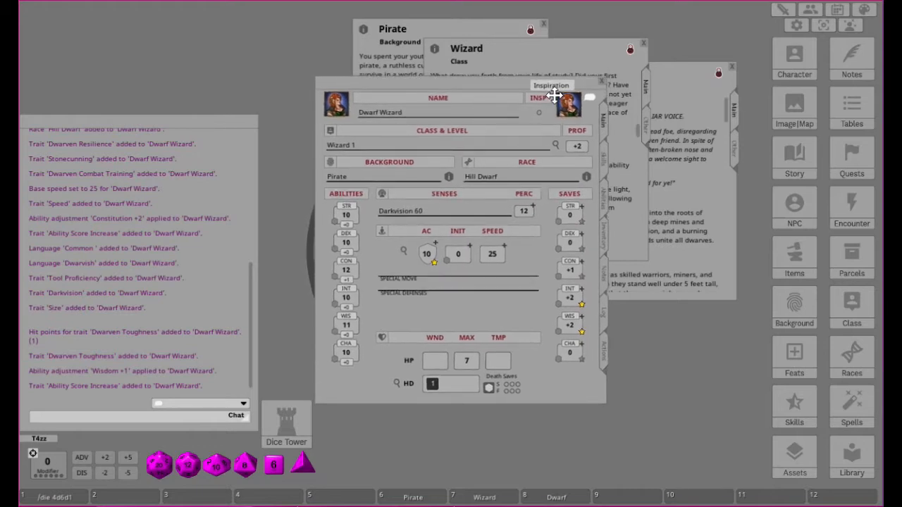
right_click(213, 300)
click(151, 295)
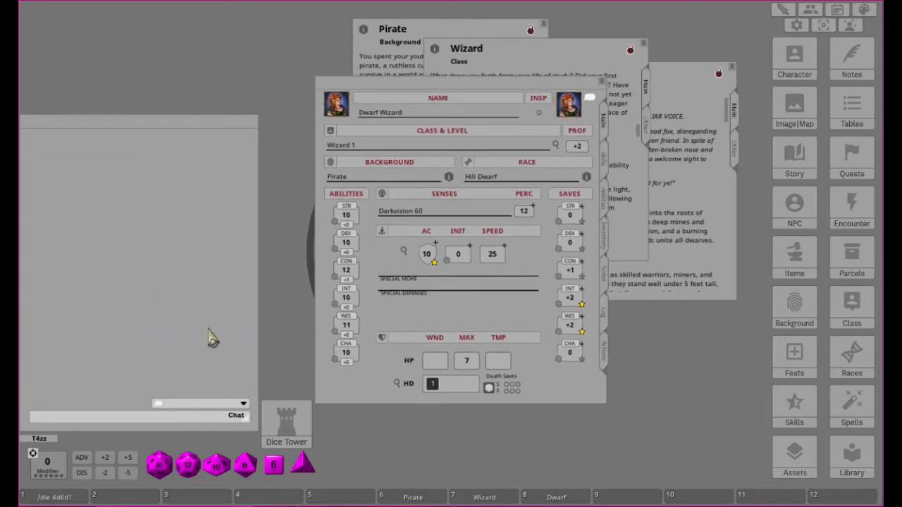
Step: Roll 4d6 dropping the lowest die (/die 4d6d1) six times for the ability scores
click(43, 499)
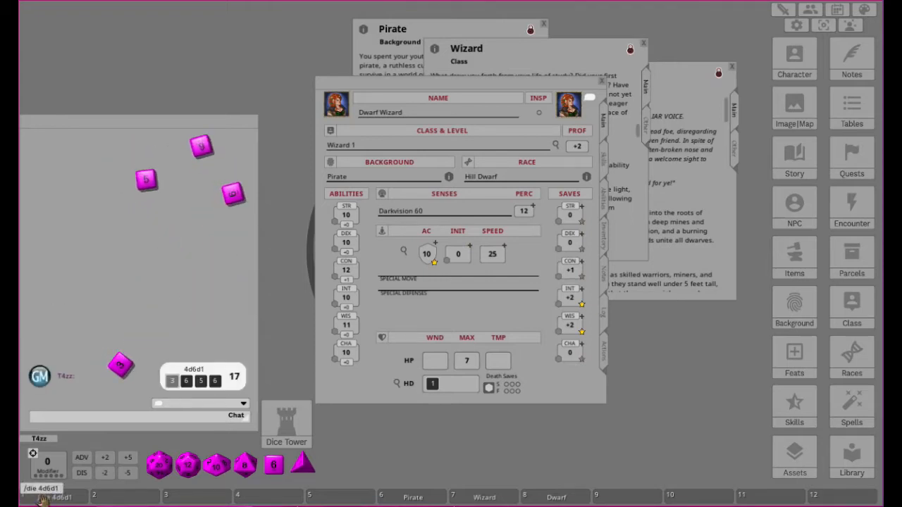
click(42, 499)
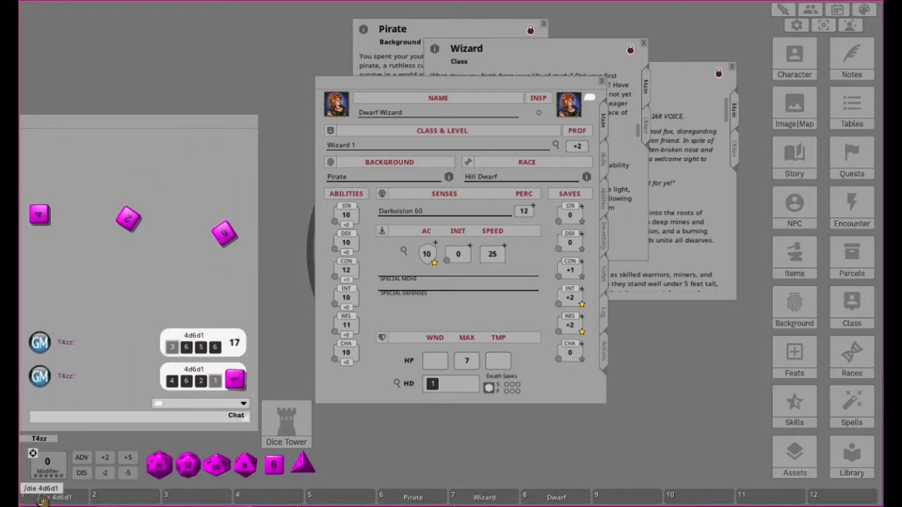
click(42, 498)
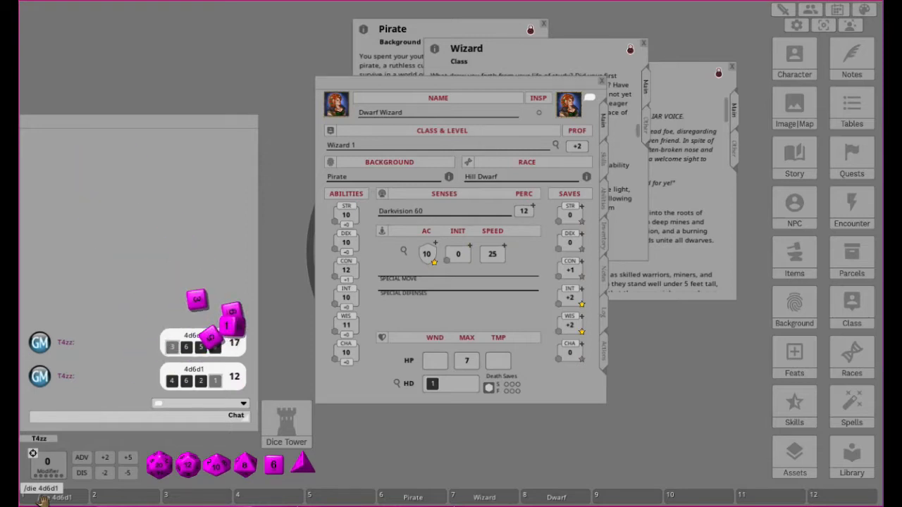
click(44, 500)
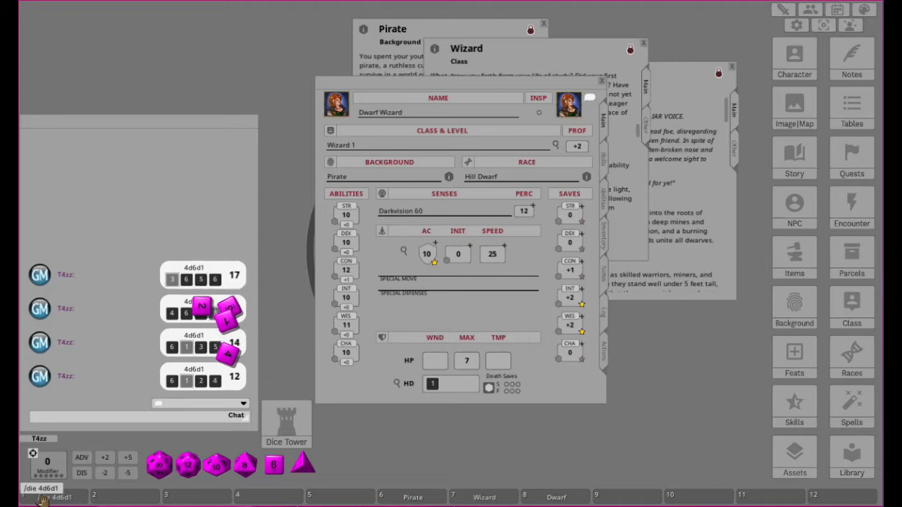
click(44, 500)
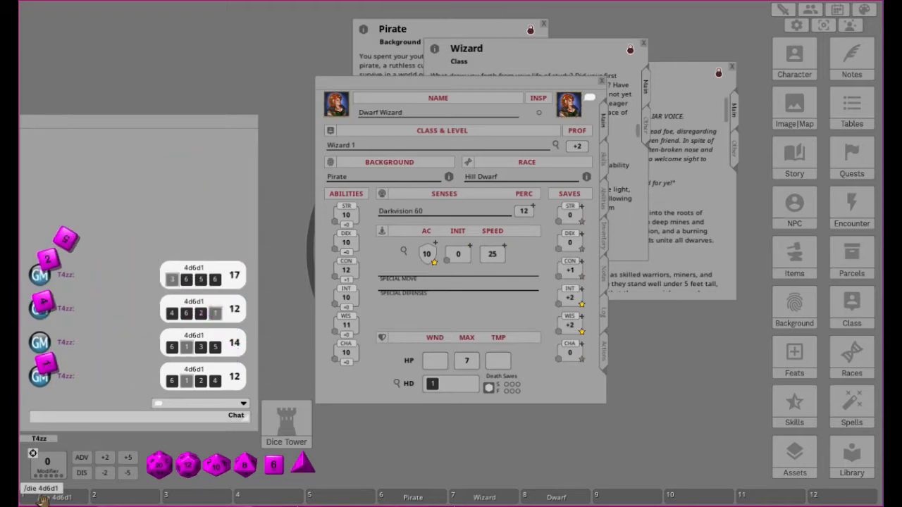
click(44, 500)
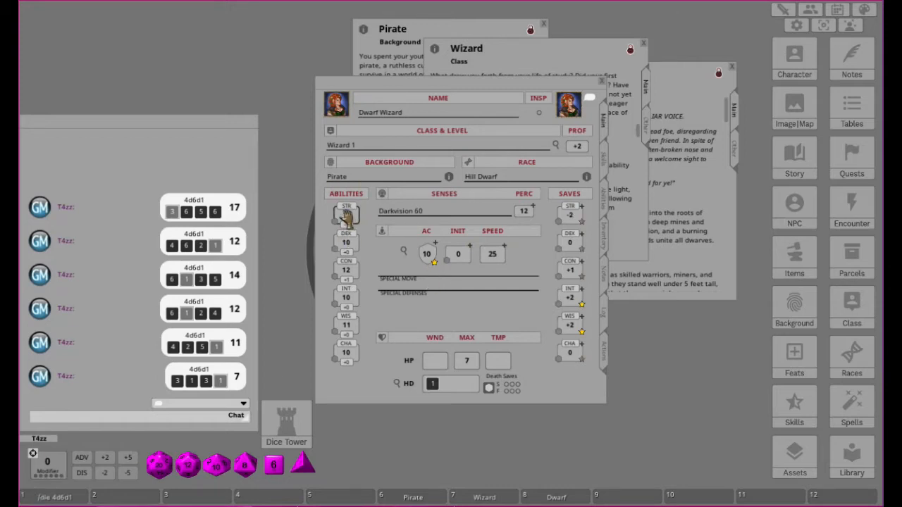
Step: Set Strength to 7 and Intelligence to 17, clearing the totals of the 17 and 7 rolls in the chat to mark them as used
drag(345, 217, 346, 215)
click(512, 55)
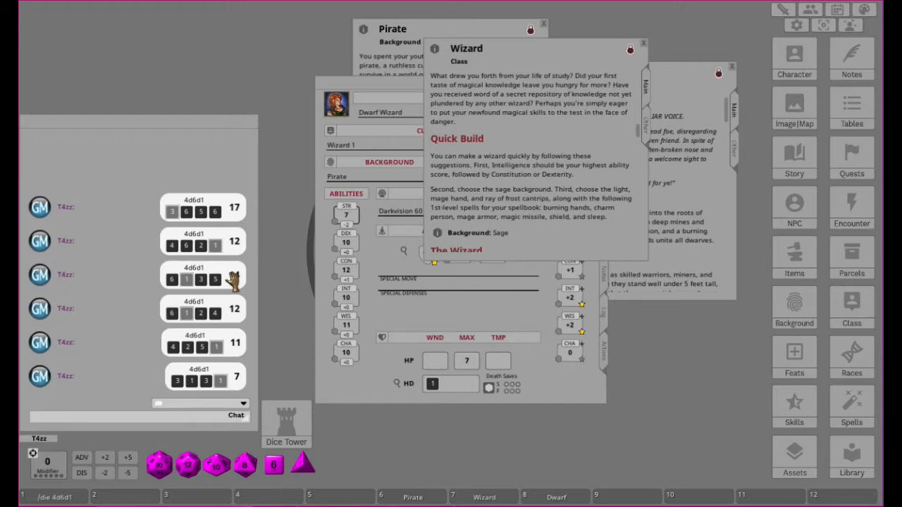
click(344, 300)
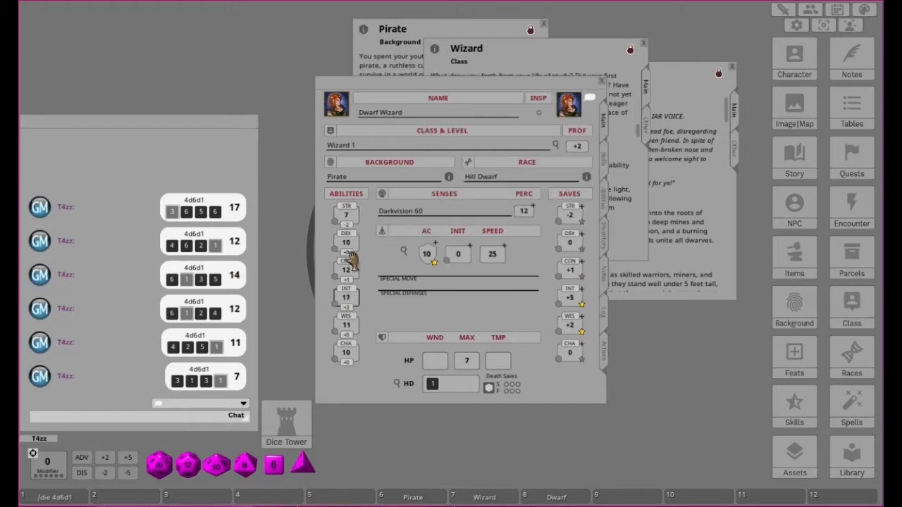
right_click(213, 211)
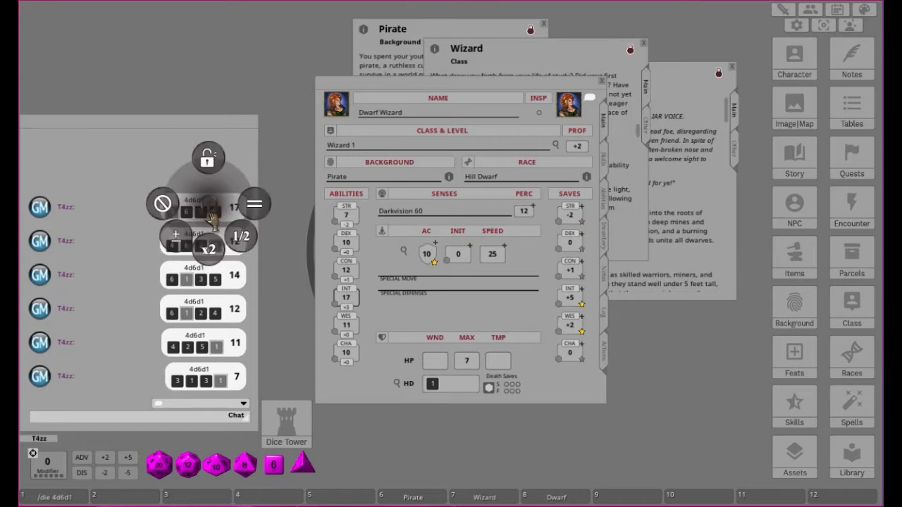
click(161, 206)
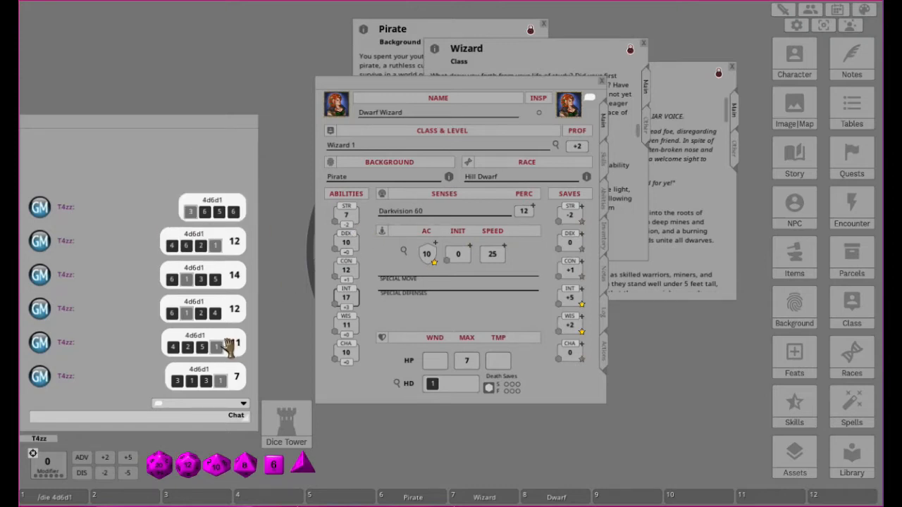
right_click(218, 381)
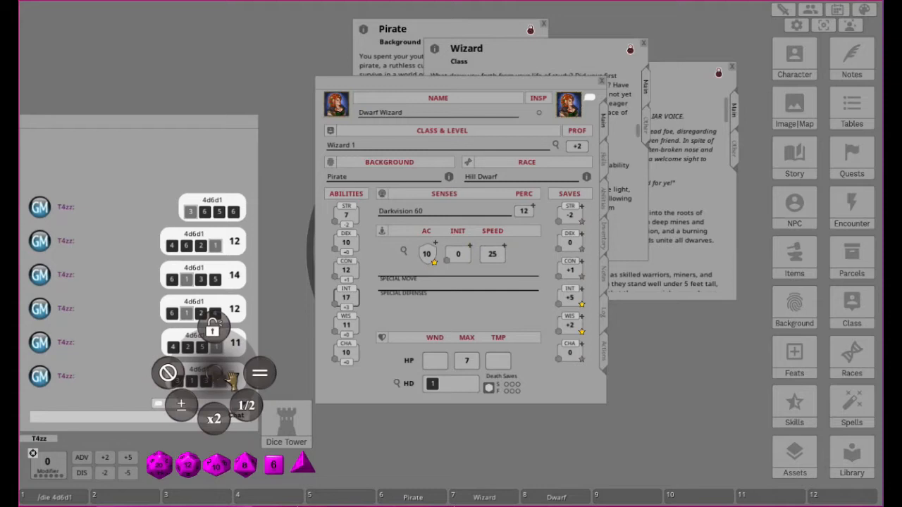
click(173, 381)
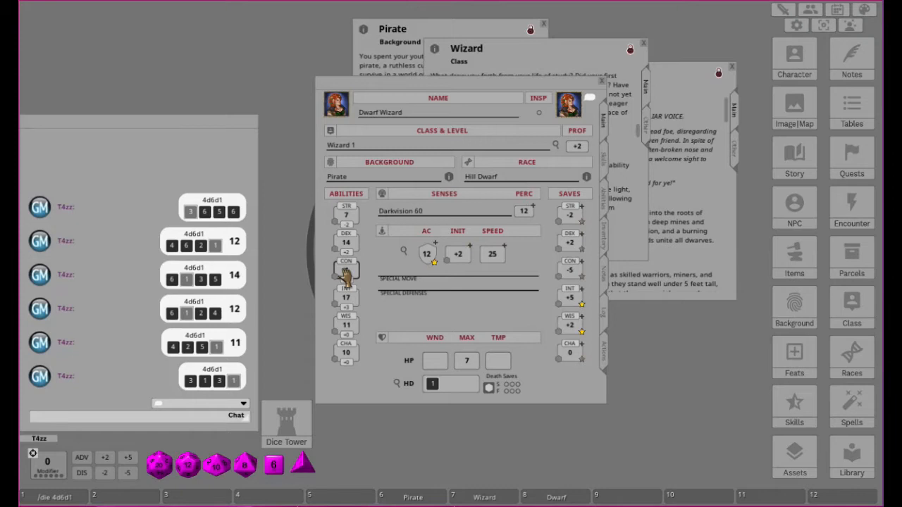
Step: Set Dexterity and Constitution to 14 and clear the totals of the third and fourth rolls in the chat
right_click(214, 280)
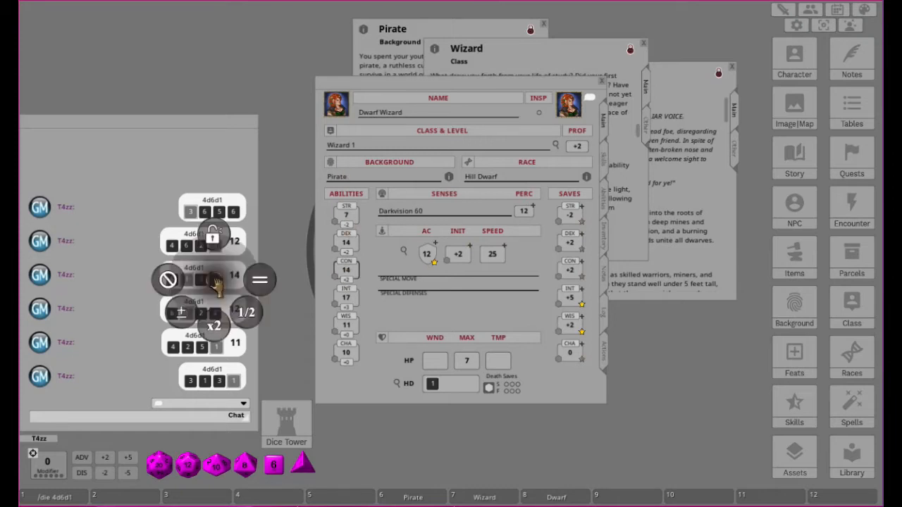
click(245, 314)
right_click(195, 308)
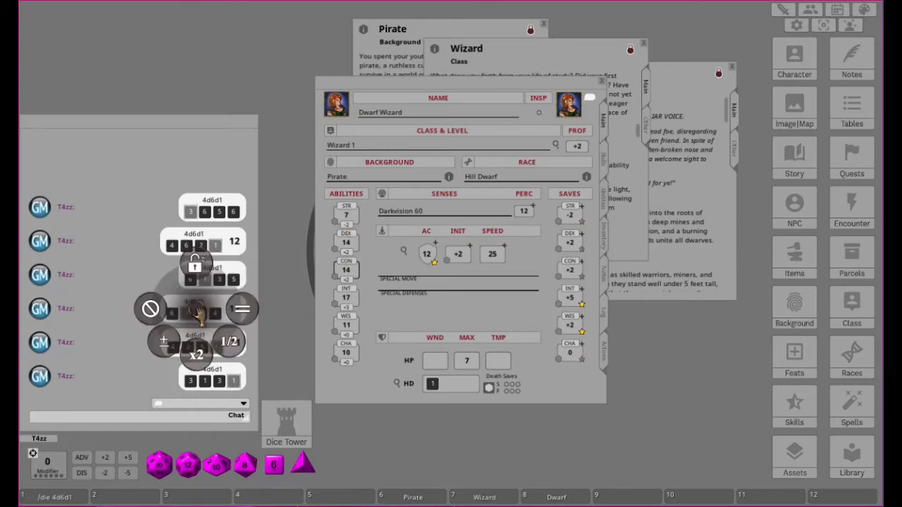
click(150, 310)
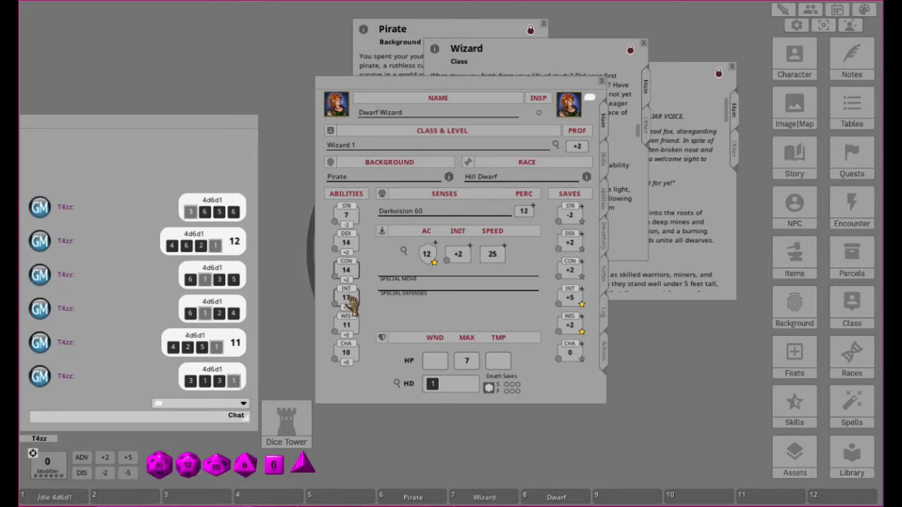
Step: Set Wisdom and Charisma to 12 and clear the totals of the fifth and second rolls in the chat
drag(350, 302, 380, 289)
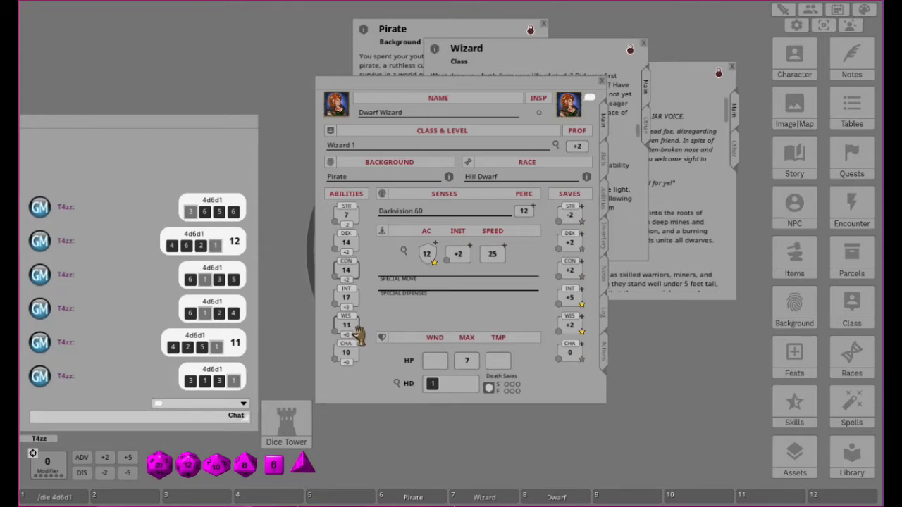
click(347, 330)
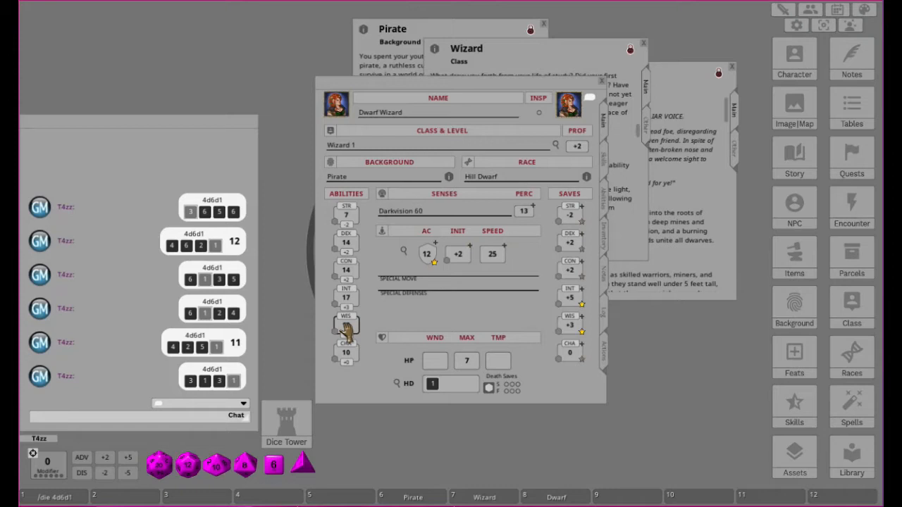
text(12)
click(348, 356)
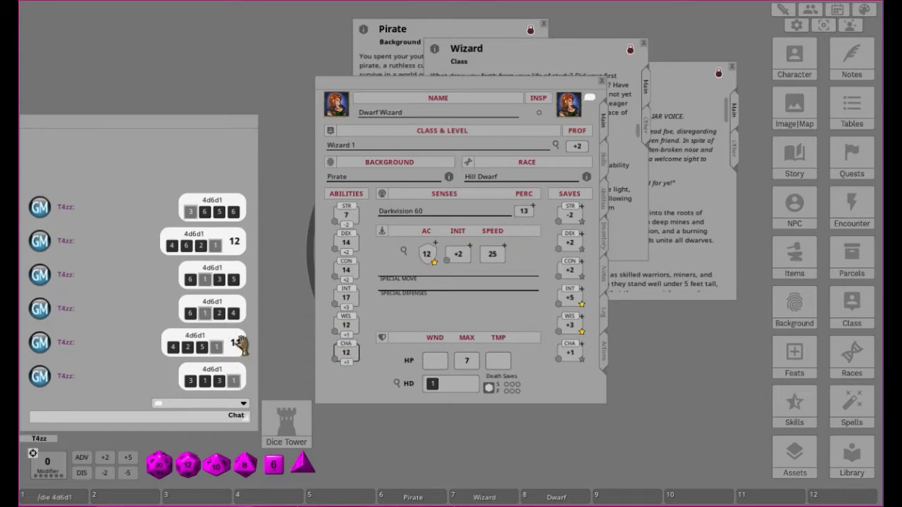
right_click(210, 343)
click(162, 342)
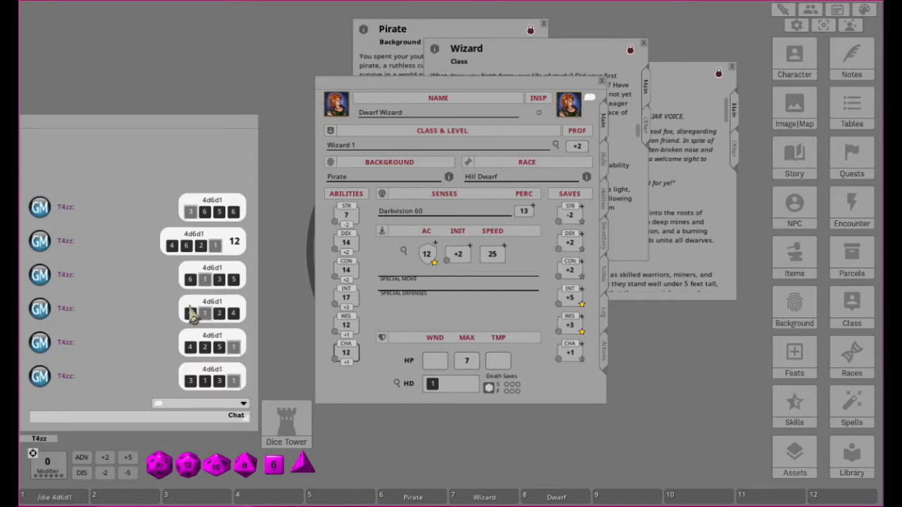
right_click(211, 241)
click(168, 243)
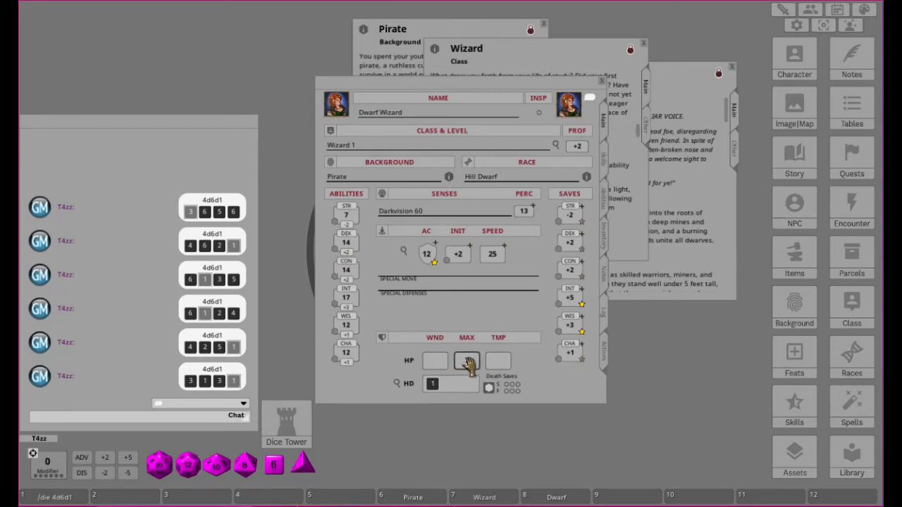
Step: Set the maximum hit points to 8, check the character's skills list and open the abilities page
text(8)
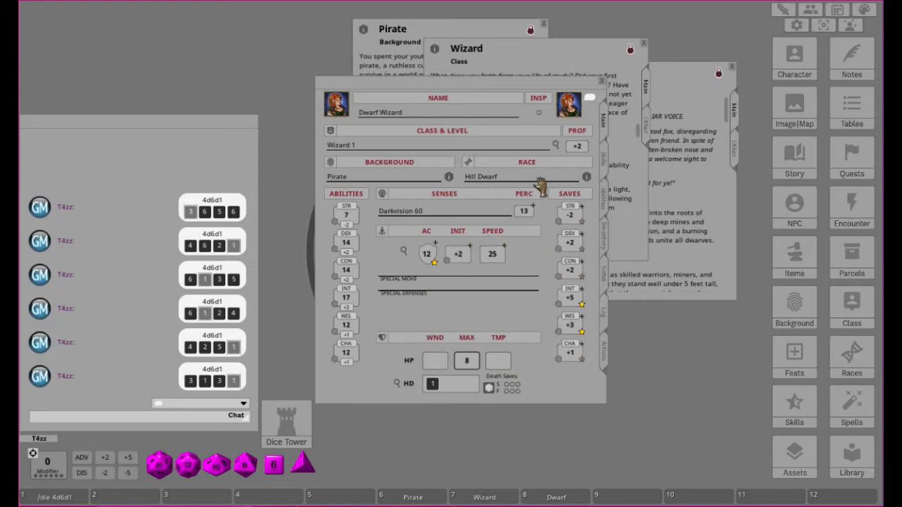
click(606, 176)
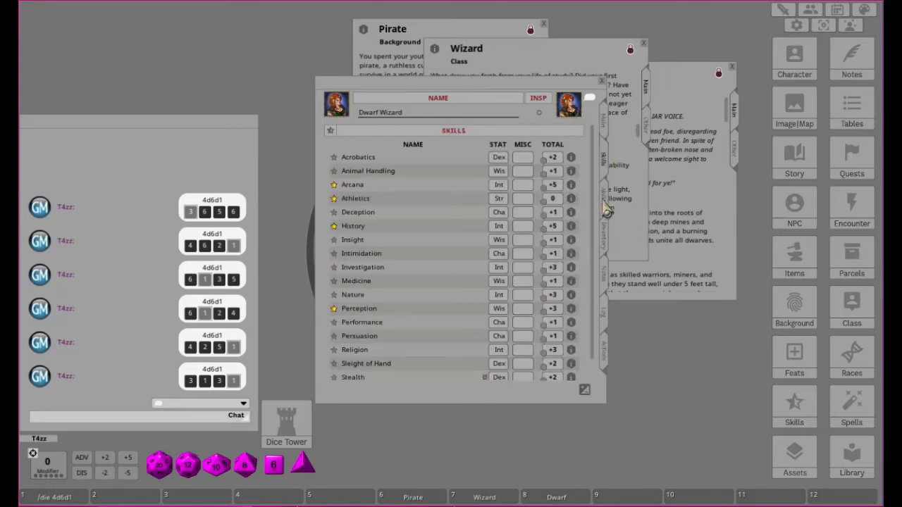
click(605, 201)
Step: Move the Dwarf Wizard sheet clear of the open Pirate, Wizard and Dwarf records and clear the chat history
drag(523, 83, 251, 33)
right_click(85, 399)
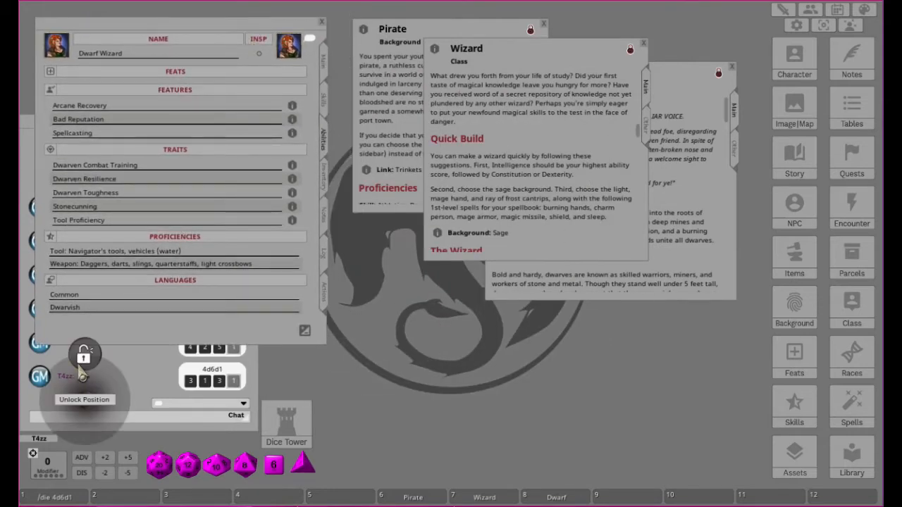
click(26, 392)
right_click(112, 389)
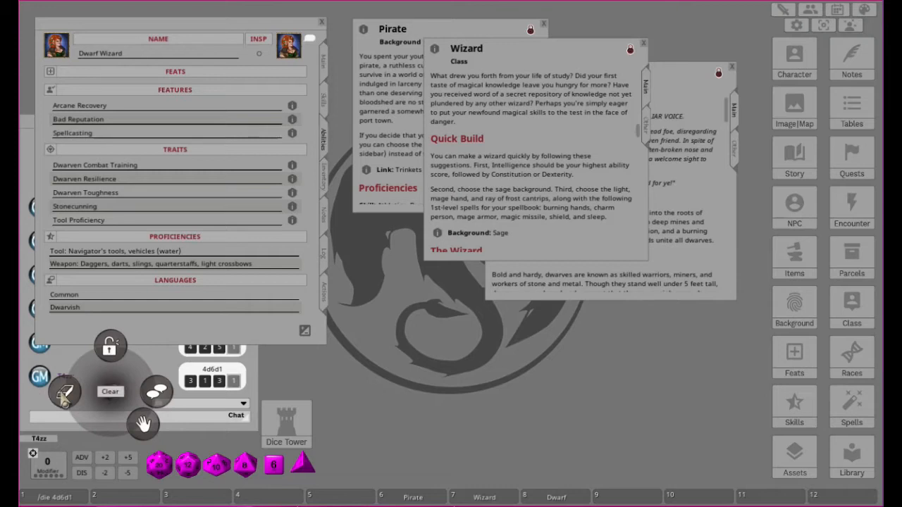
click(157, 390)
click(435, 30)
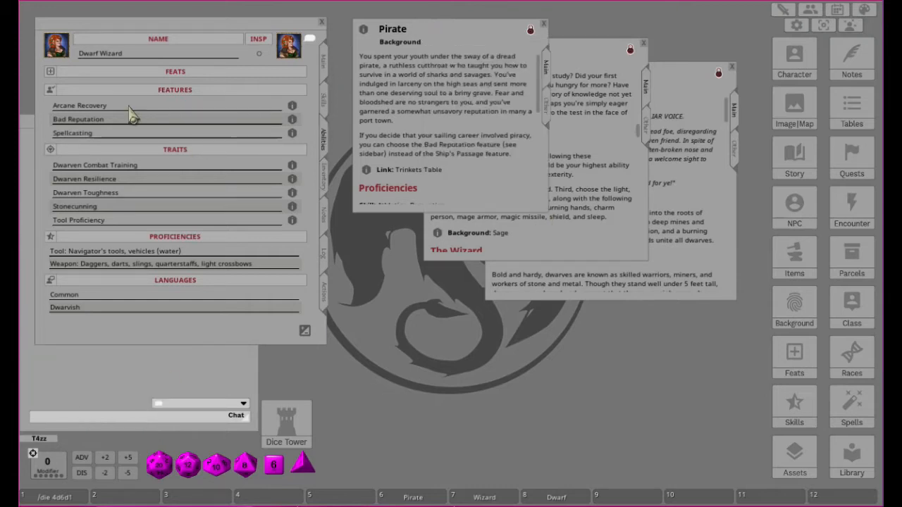
Step: Read the Arcane Recovery, Bad Reputation and Spellcasting feature descriptions, leaving only Spellcasting open
click(291, 105)
drag(451, 166, 430, 304)
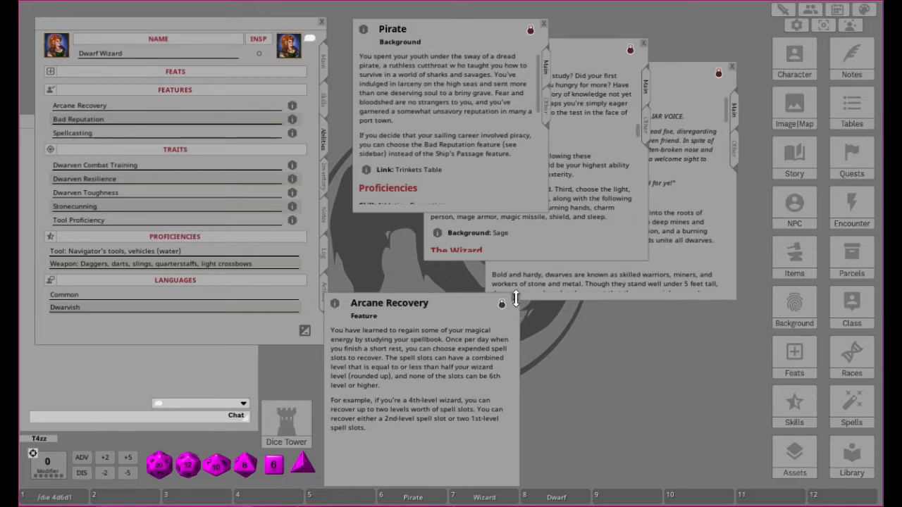
click(515, 298)
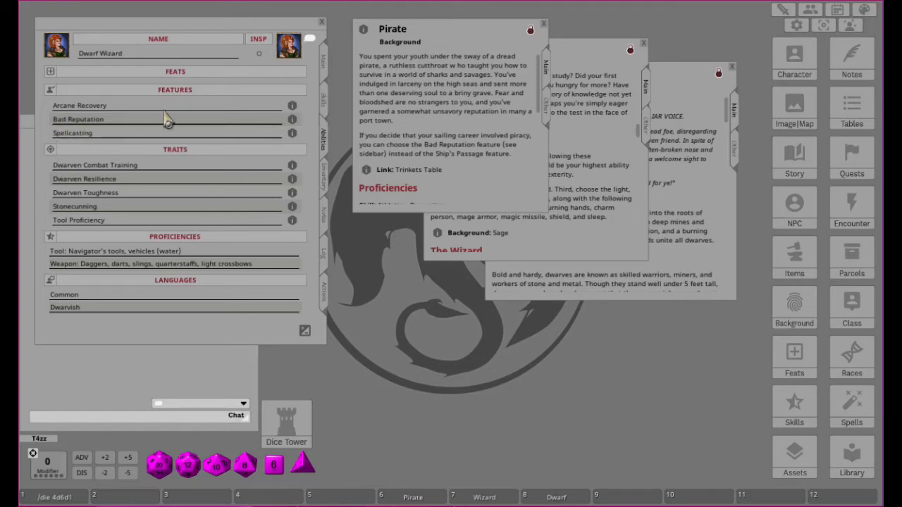
click(292, 120)
drag(474, 170, 460, 298)
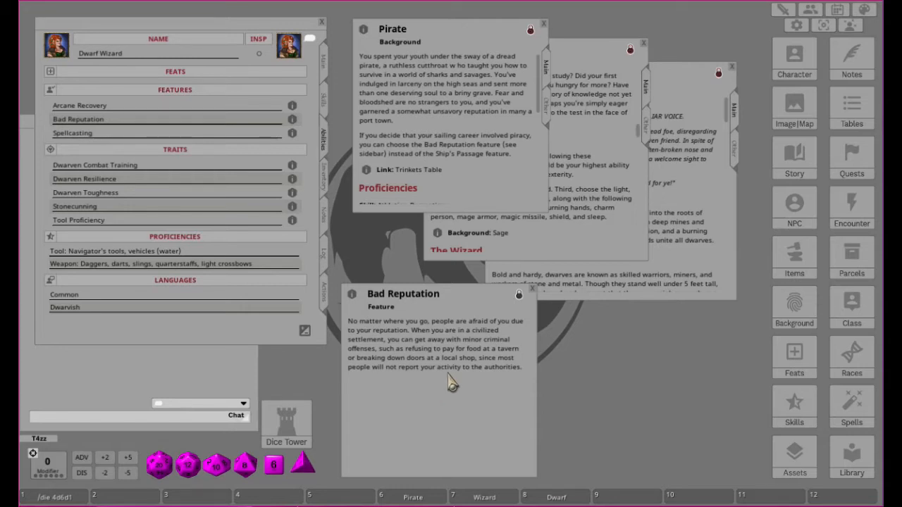
click(533, 291)
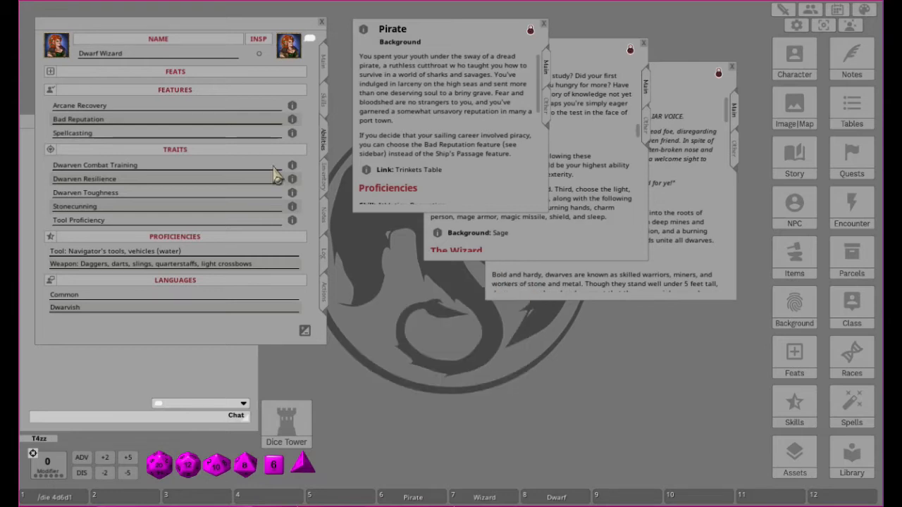
click(292, 133)
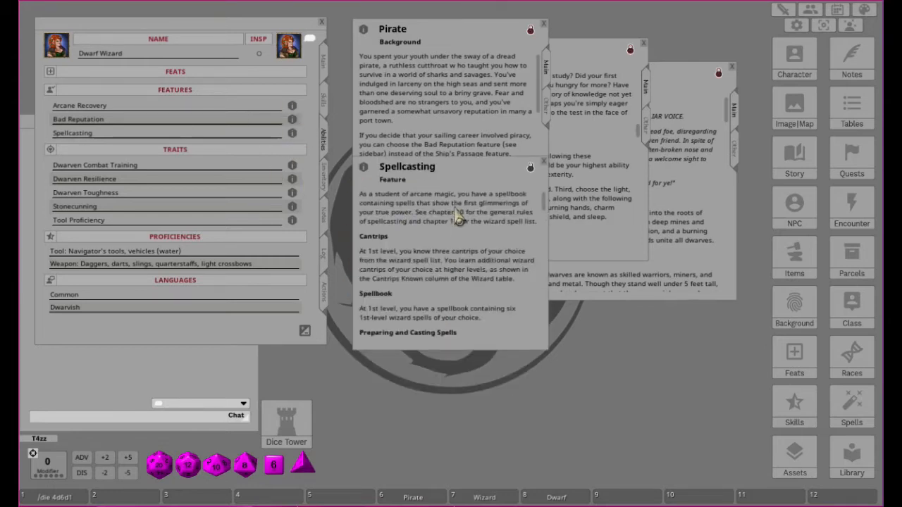
drag(441, 178, 415, 314)
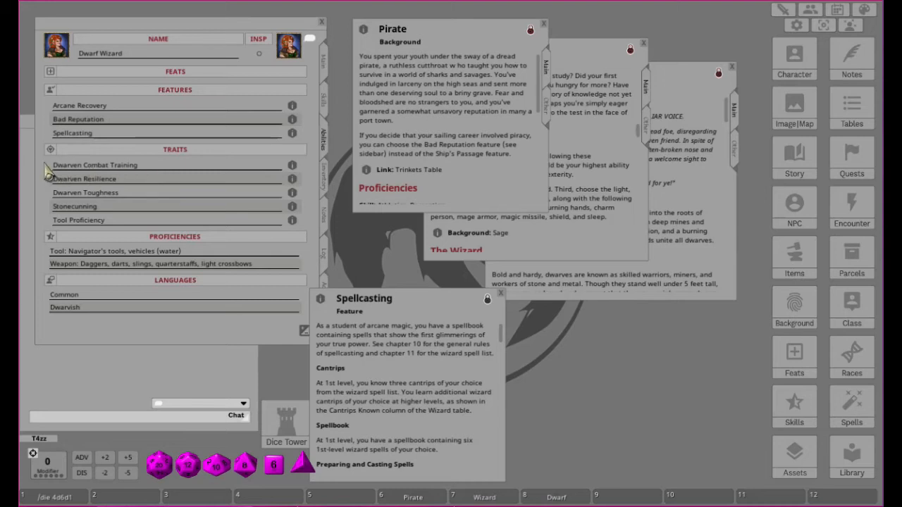
Step: Copy "battleaxe, handaxe, light hammer, and warhammer." from the Dwarven Combat Training trait and lock that record
click(292, 166)
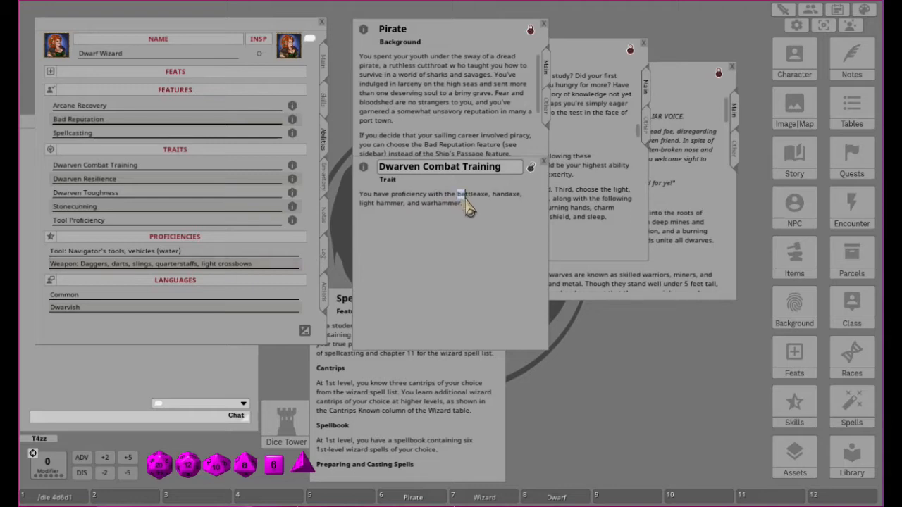
drag(466, 208, 465, 217)
key(ctrl+c)
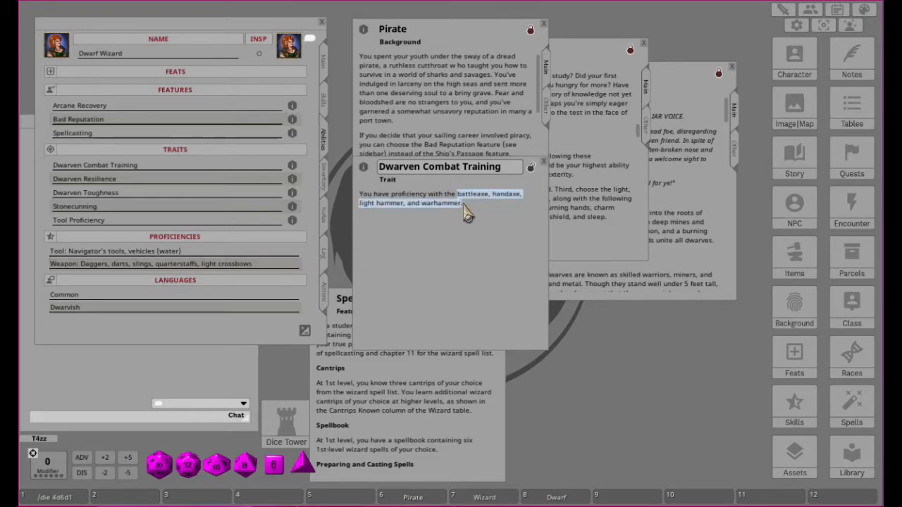
click(516, 221)
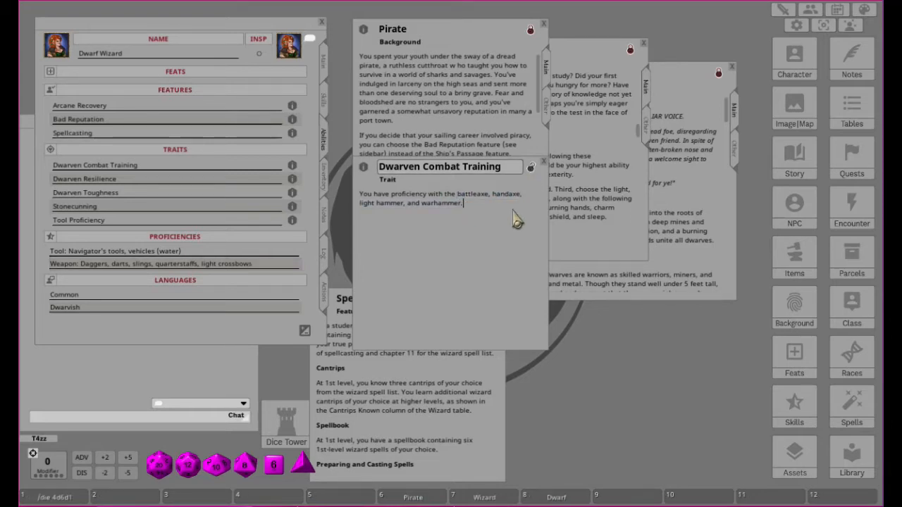
click(530, 170)
Step: Append "battleaxe, handaxe, light hammer, warhammer" to the weapon proficiencies and close the Dwarven Combat Training trait
click(262, 264)
text(,)
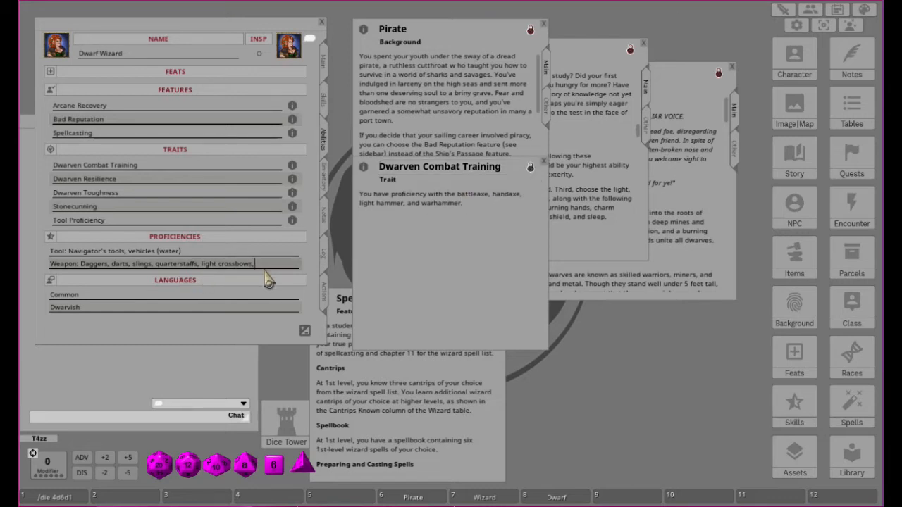
key(ctrl+v)
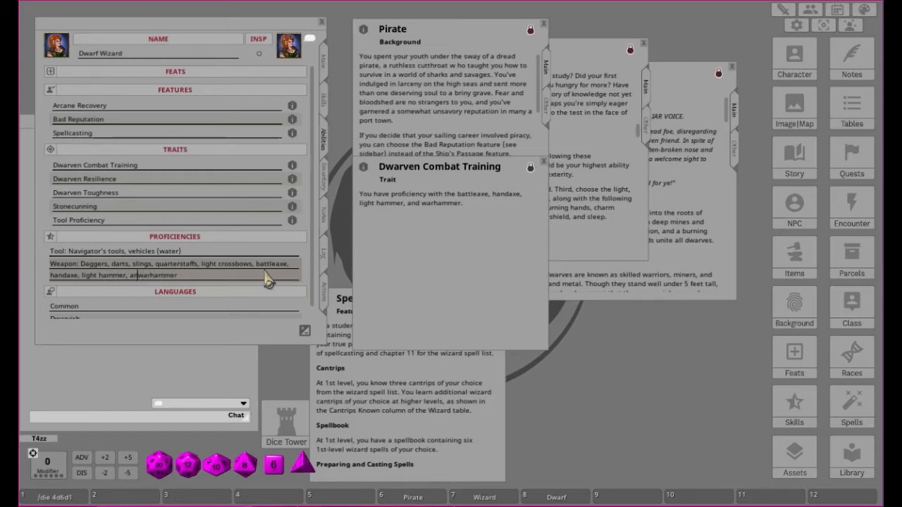
click(179, 279)
click(543, 161)
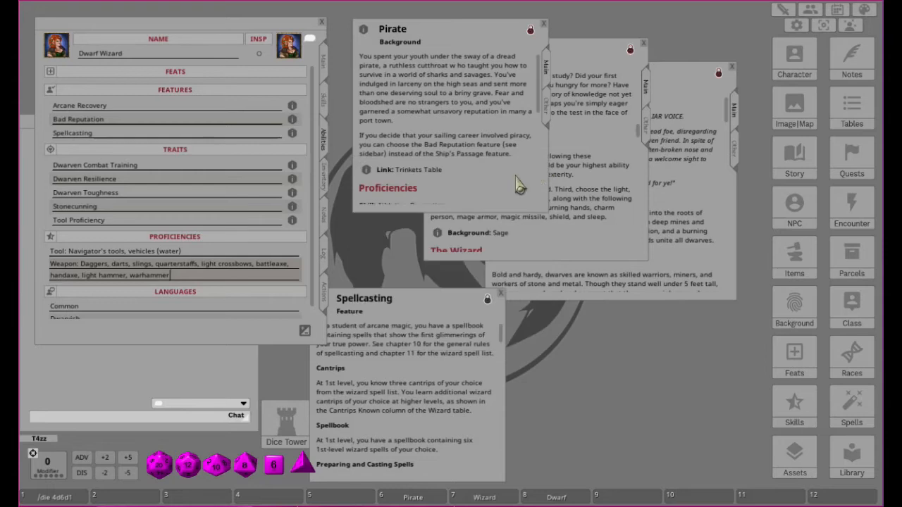
Step: Check the Dwarven Resilience and Dwarven Toughness traits and set the maximum hit points to 9
click(292, 179)
drag(449, 182, 521, 317)
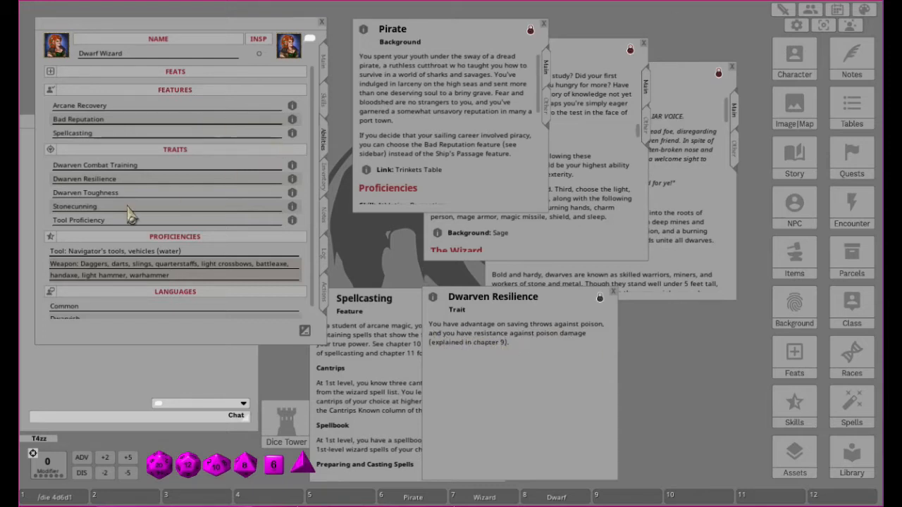
click(292, 193)
drag(491, 180, 623, 251)
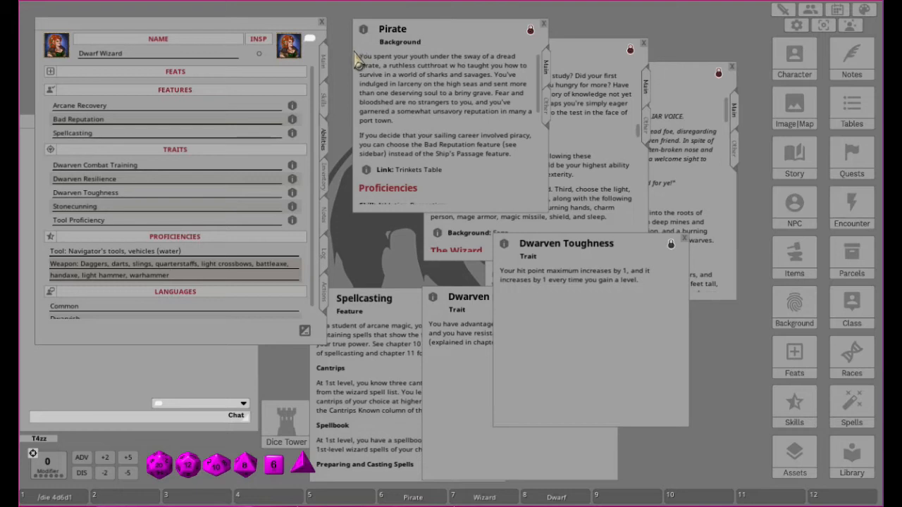
click(326, 65)
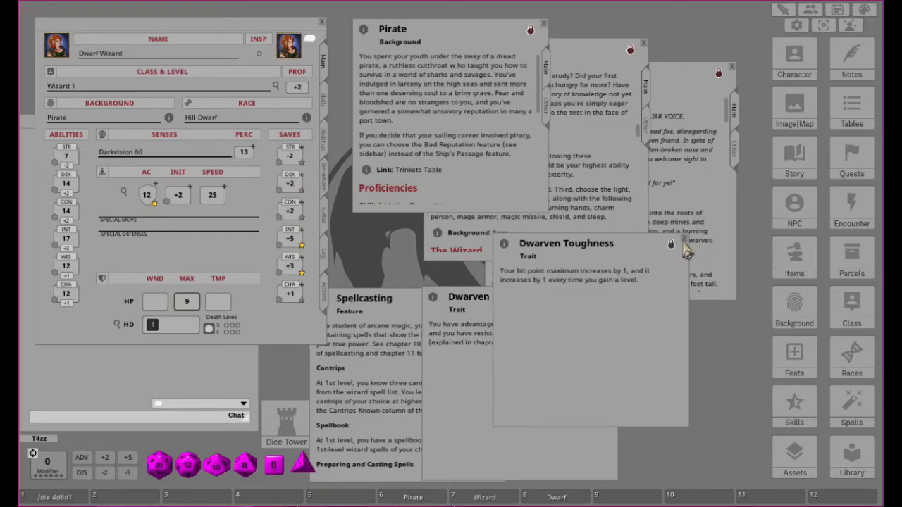
click(684, 239)
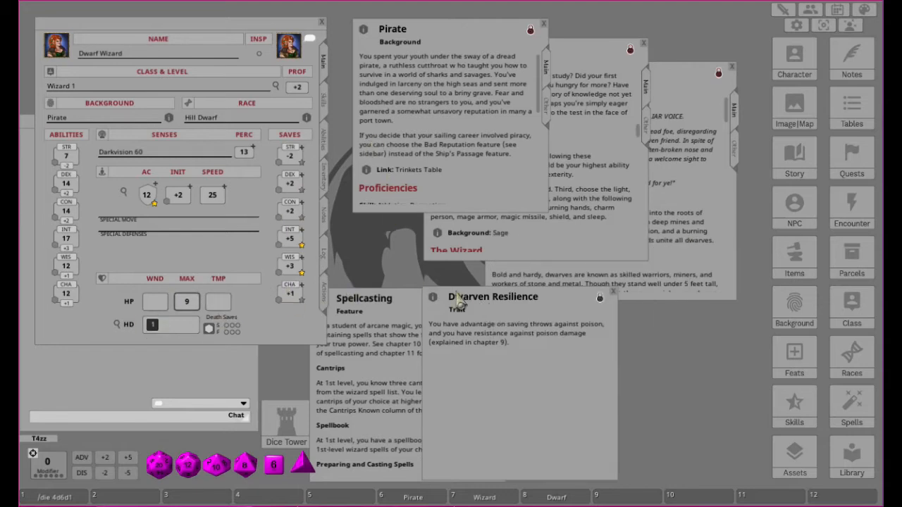
Step: Read the Stonecunning trait description and move its record clear of the Pirate record
click(325, 142)
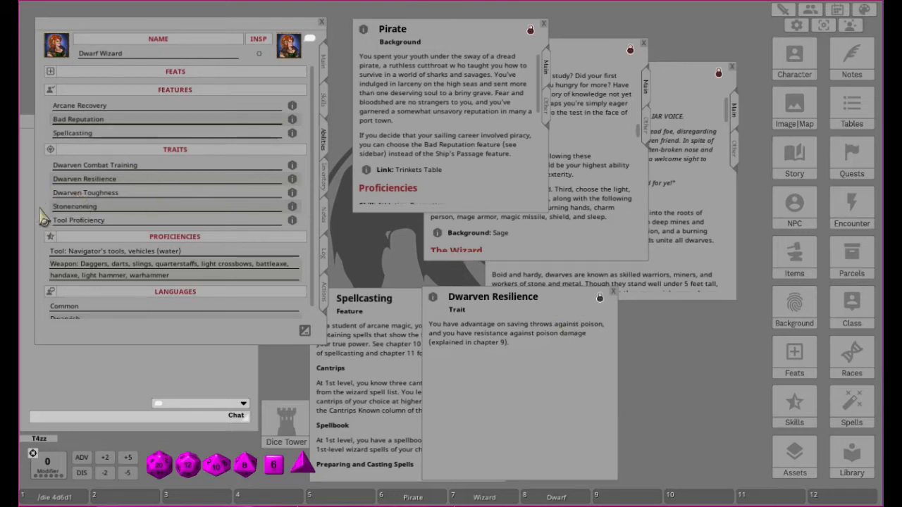
click(293, 211)
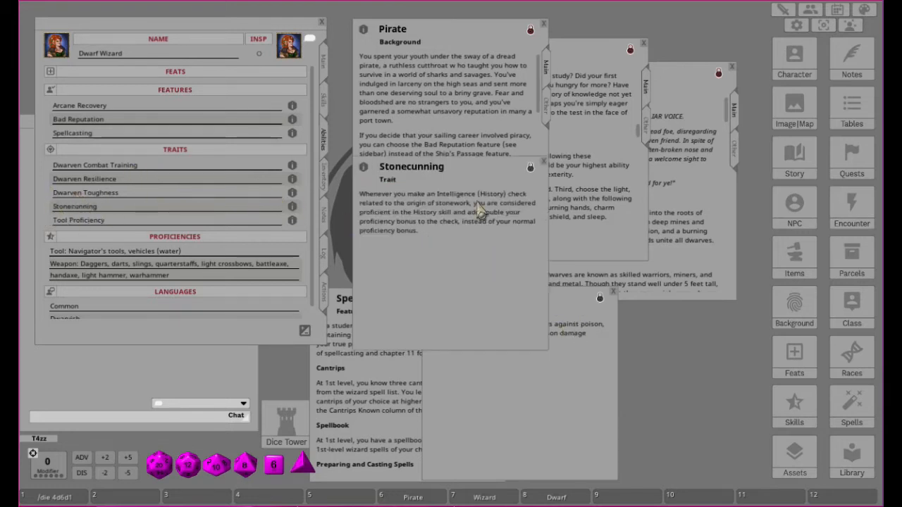
drag(428, 222, 575, 301)
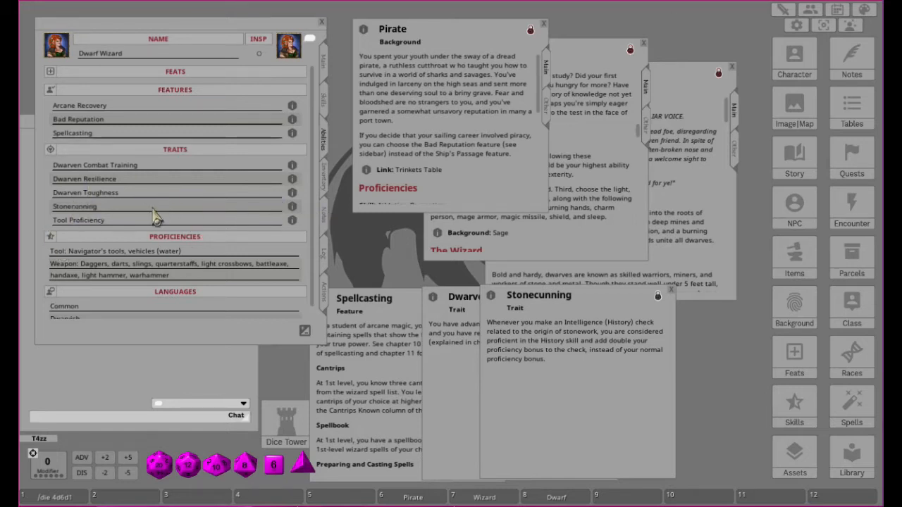
Step: Copy "smith's tools" from the Tool Proficiency trait, relock the record and append the text to the tool proficiencies
click(291, 221)
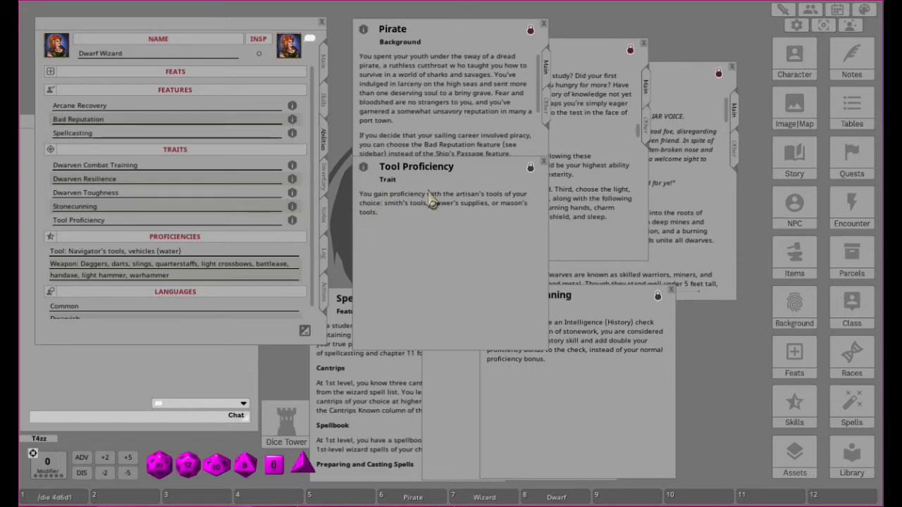
click(531, 170)
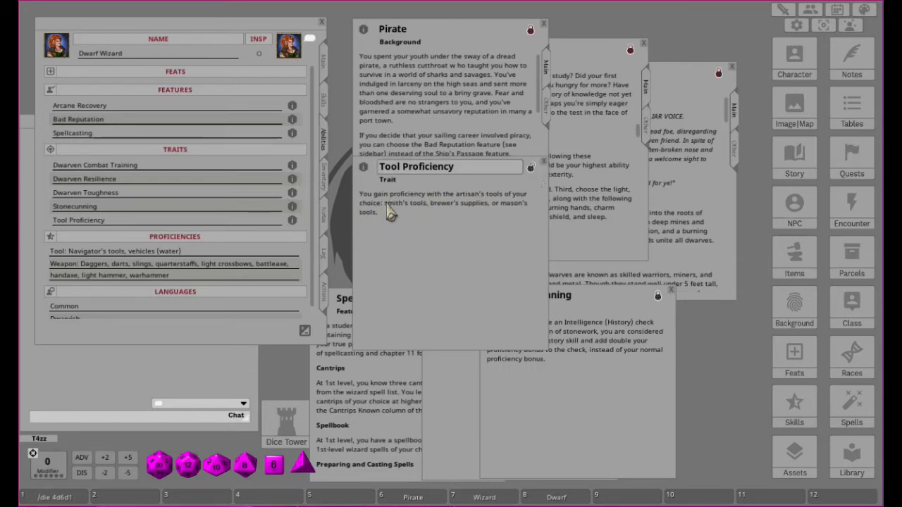
drag(392, 203, 423, 202)
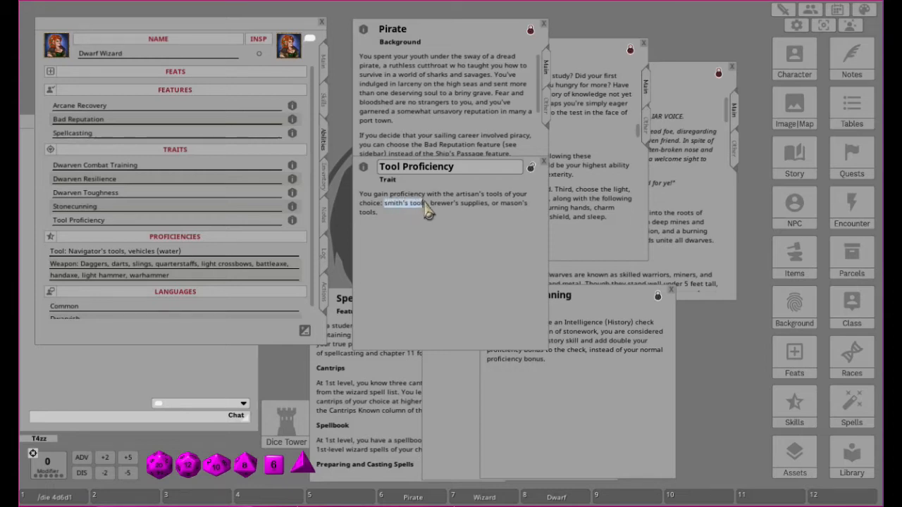
right_click(422, 215)
click(489, 248)
click(530, 167)
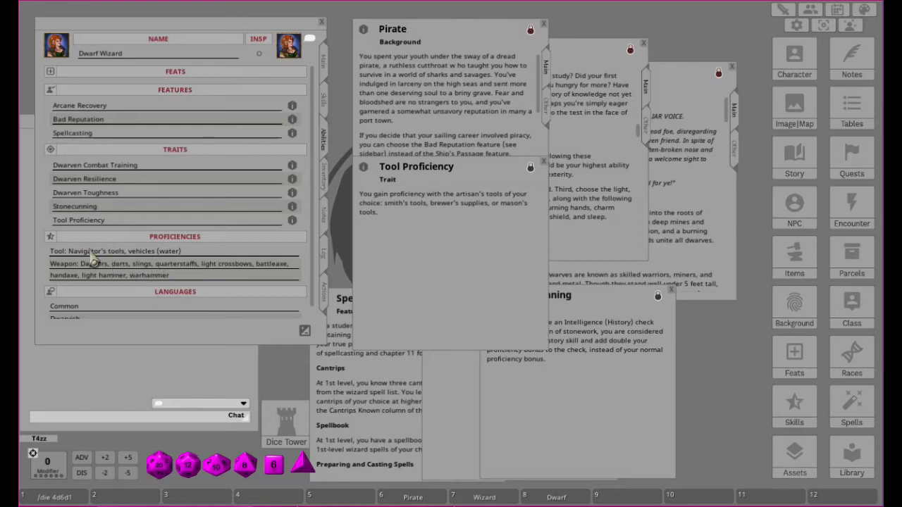
click(200, 253)
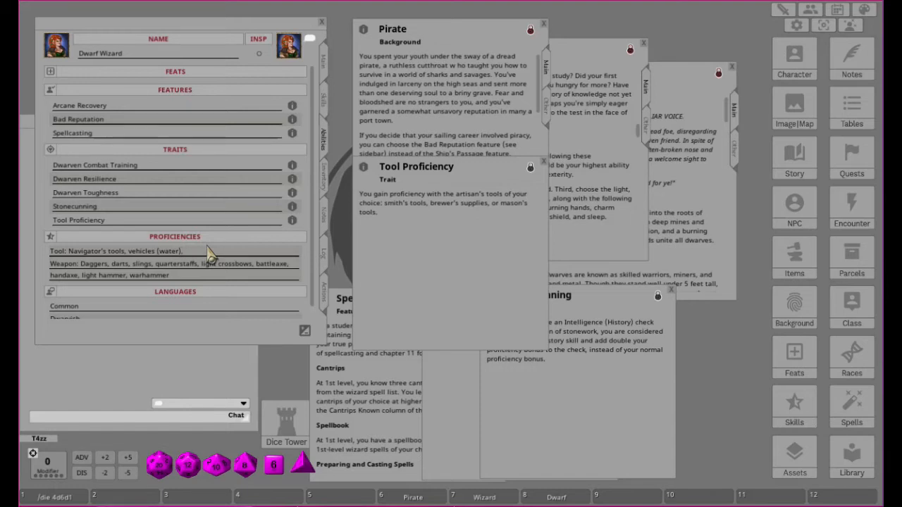
text(smith's tools)
Step: Replace "vehicles (water)" with "Pirate Ship", capitalise "Smith's tools" in the tool proficiencies and close the Tool Proficiency trait
click(129, 253)
click(130, 253)
key(Delete)
key(Delete)
key(Delete)
key(Delete)
key(Delete)
key(Delete)
key(Delete)
key(Delete)
key(Delete)
key(Delete)
key(Delete)
key(Delete)
key(Delete)
key(Delete)
key(Delete)
key(Delete)
text(Pirate Ship)
click(169, 252)
text(s)
scroll(245, 266, down, 1)
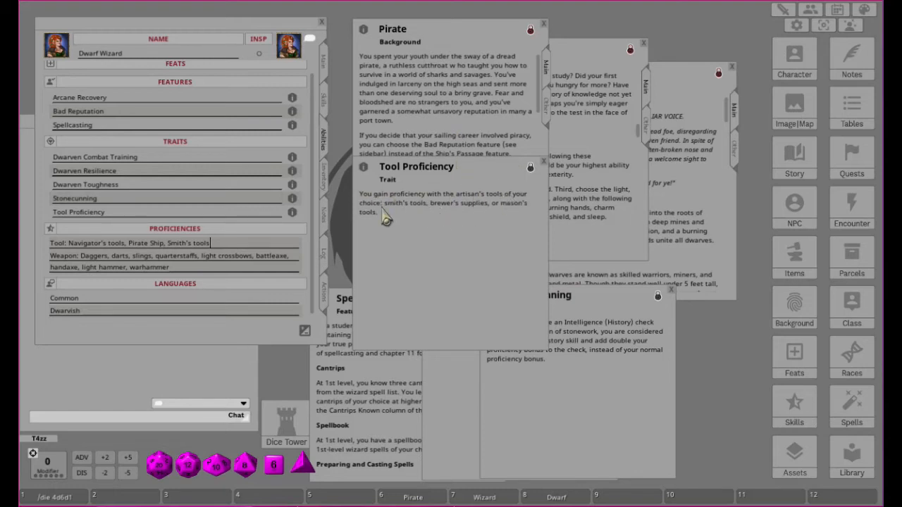
click(544, 163)
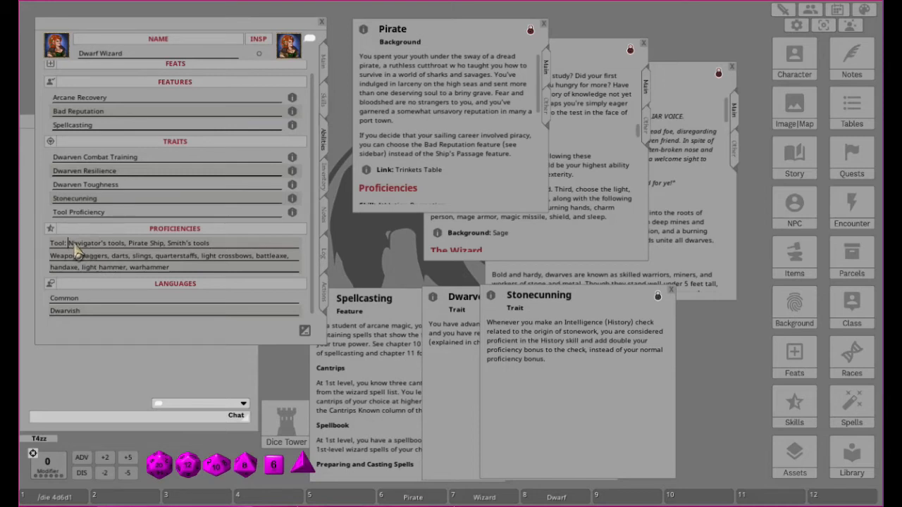
Step: Copy "Navigator's tools" from the tool proficiencies, add two blank skills and name one of them Navigator's tools
key(shift)
key(shift+Right)
key(shift+Right)
key(shift+Right)
key(shift+Right)
key(shift+Right)
key(shift+Right)
key(shift+Right)
key(shift+Right)
key(shift+Right)
key(shift+Right)
key(shift+Right)
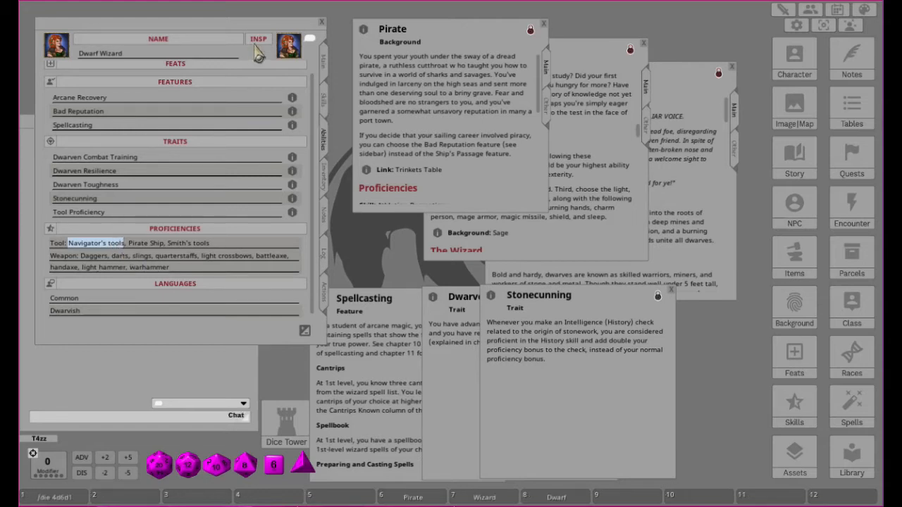
click(324, 102)
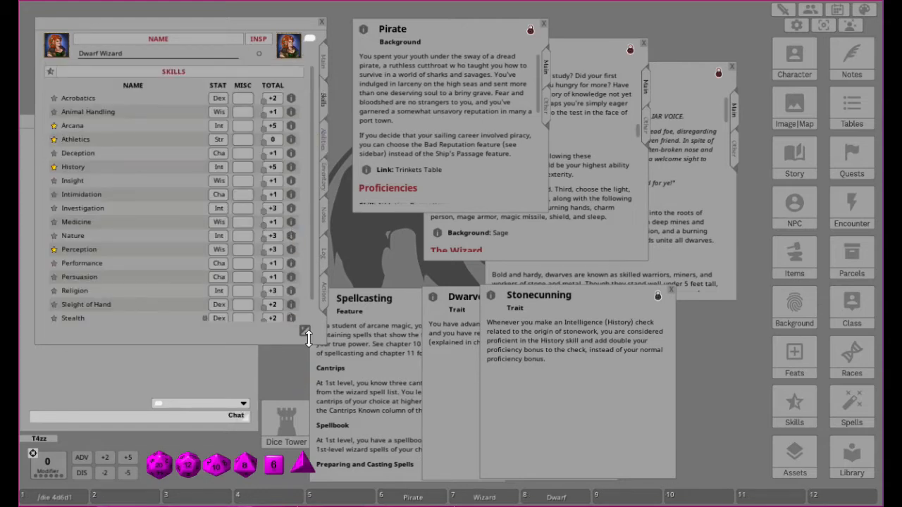
click(294, 75)
click(294, 75)
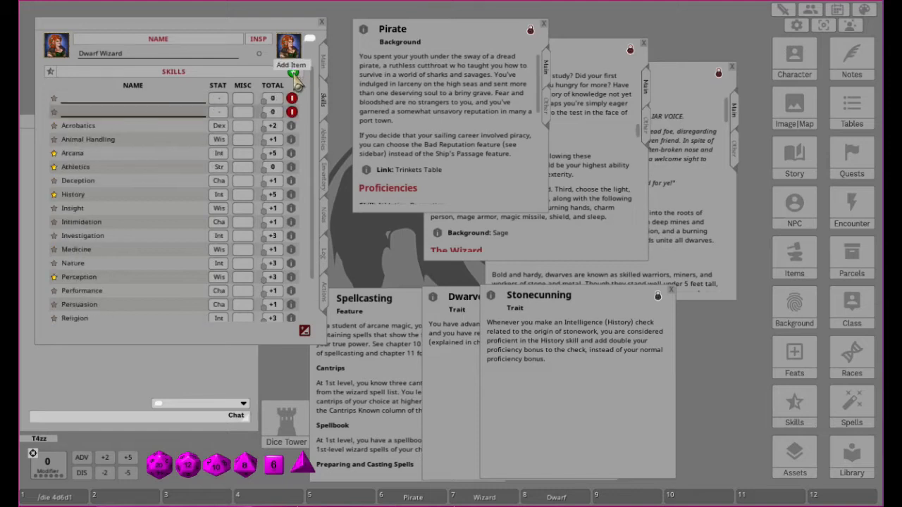
click(305, 330)
click(75, 114)
key(ctrl+v)
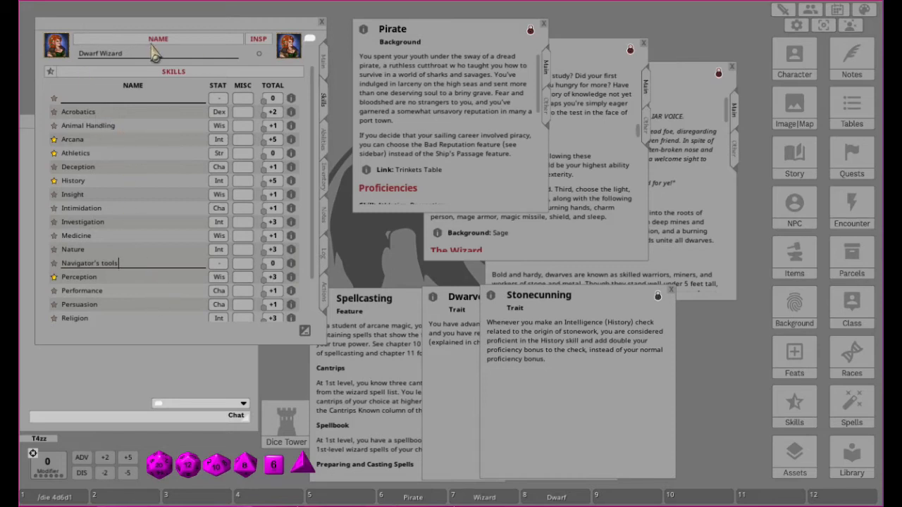
Step: Copy "Smith's tools" from the tool proficiencies and use it as the name of the remaining blank skill
drag(327, 152, 331, 155)
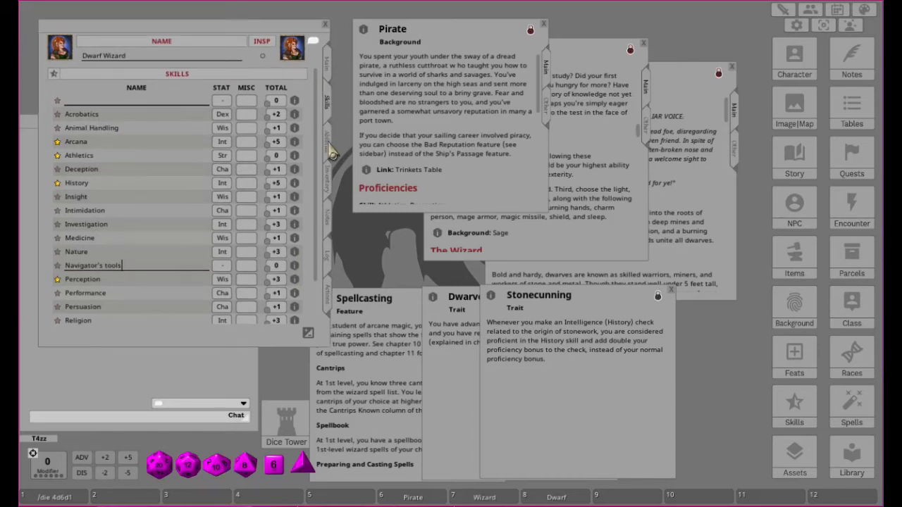
click(331, 154)
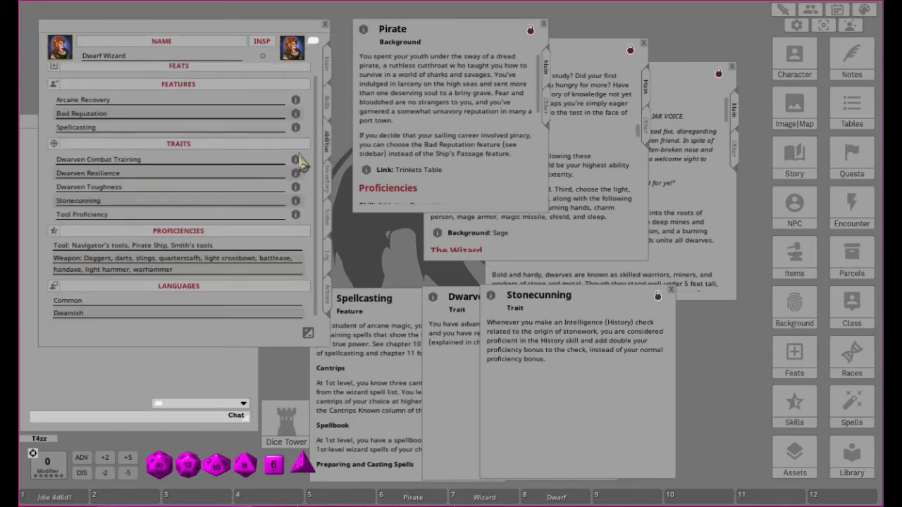
click(174, 248)
key(shift)
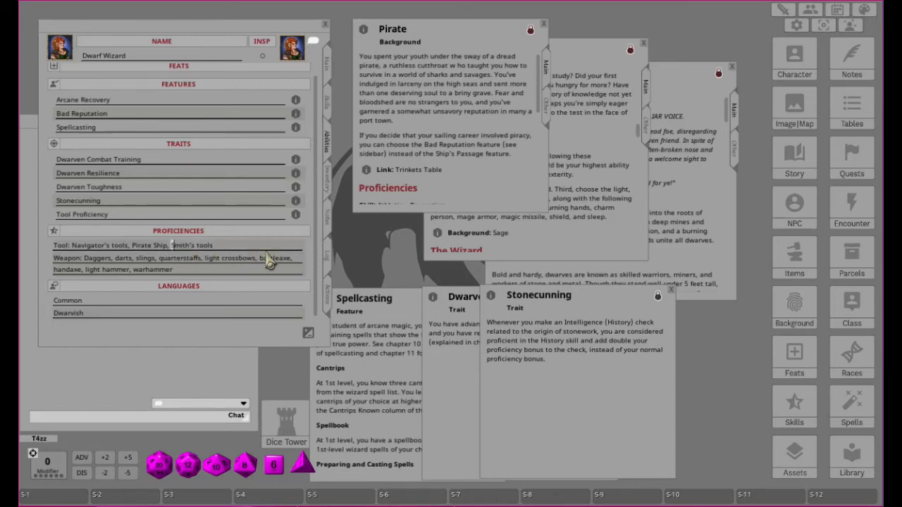
key(shift+Right)
key(ctrl+c)
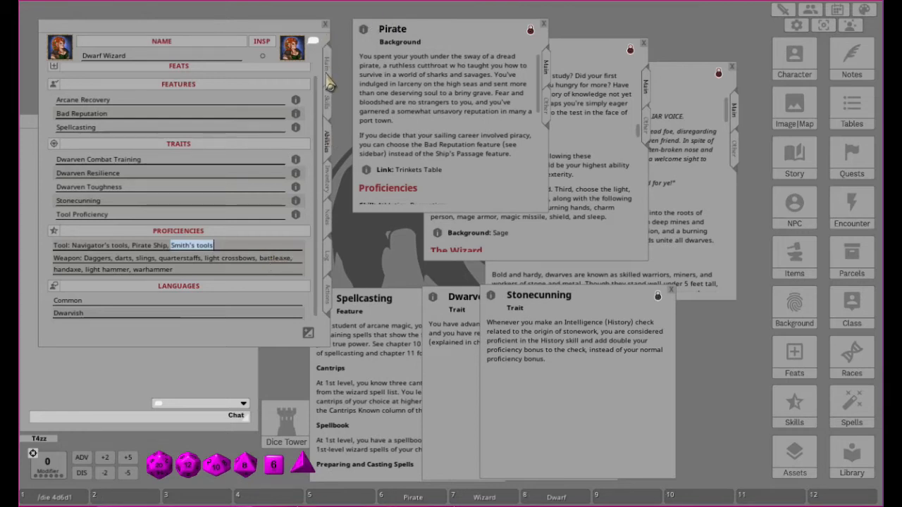
click(327, 104)
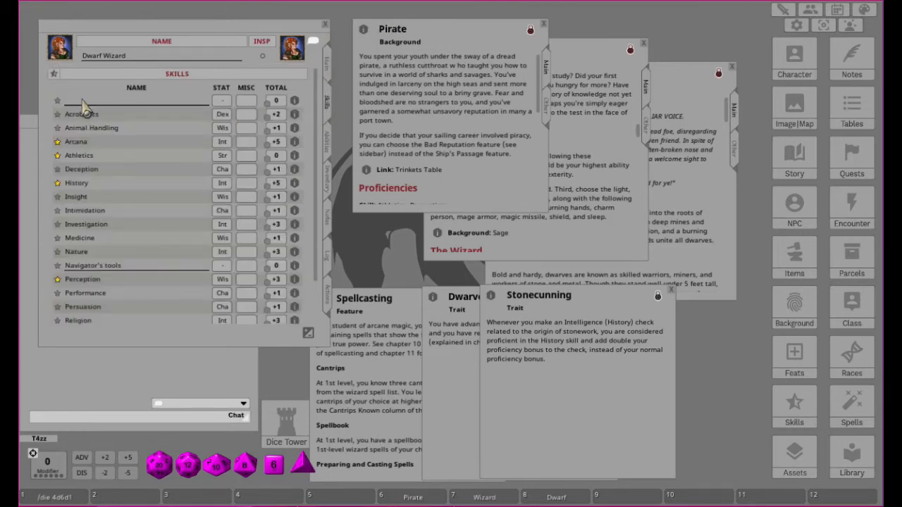
key(ctrl)
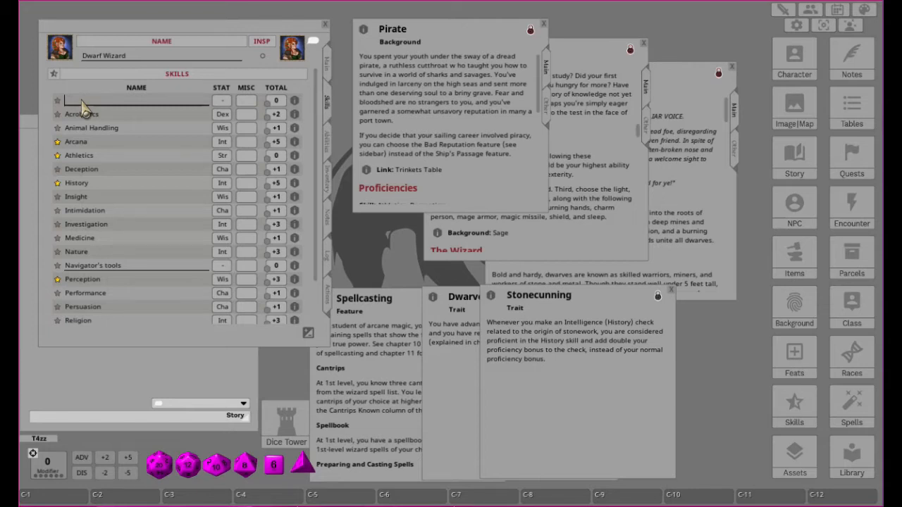
key(ctrl+v)
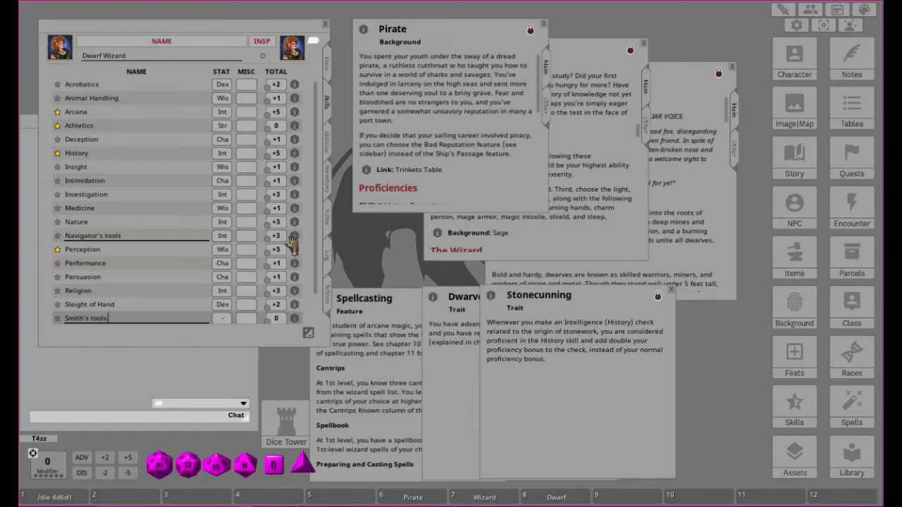
Step: Mark Navigator's tools and Smith's tools as proficient, using Int for Navigator's tools and Dex for Smith's tools
click(57, 236)
click(221, 319)
click(222, 321)
click(57, 319)
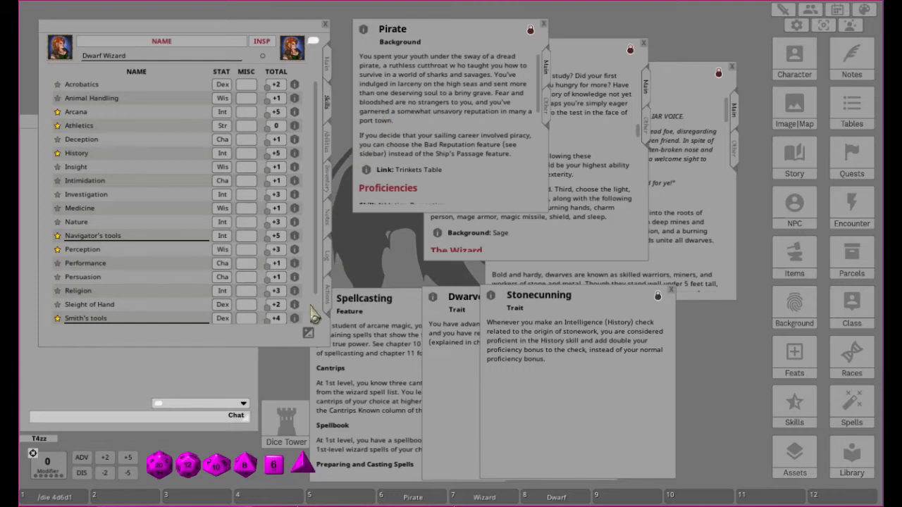
Step: Label the first five treasure slots in the character's inventory CP, SP, EP, Gp and PP
click(329, 181)
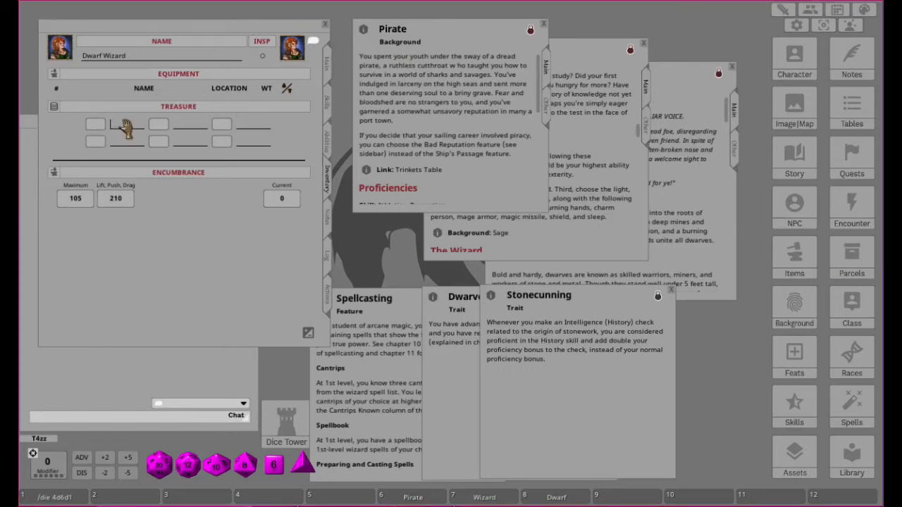
text(CP)
click(185, 133)
text(SP)
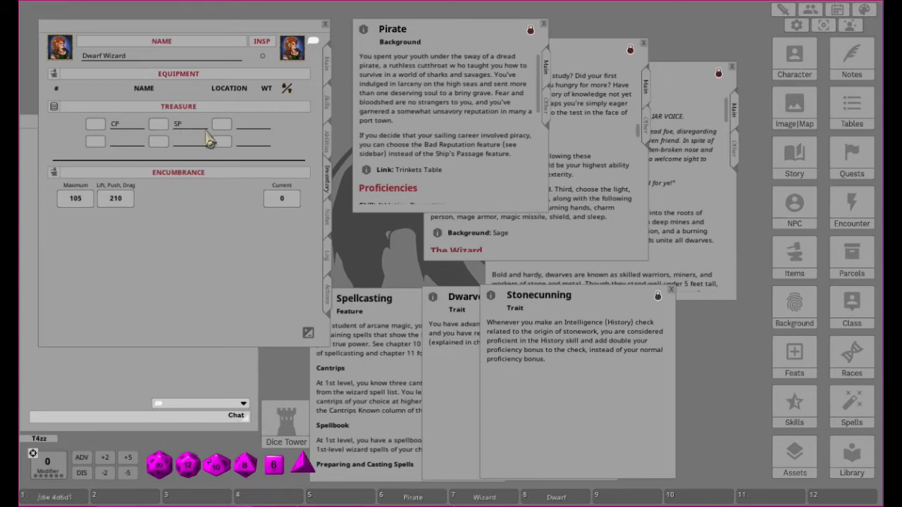
click(257, 129)
text(EP)
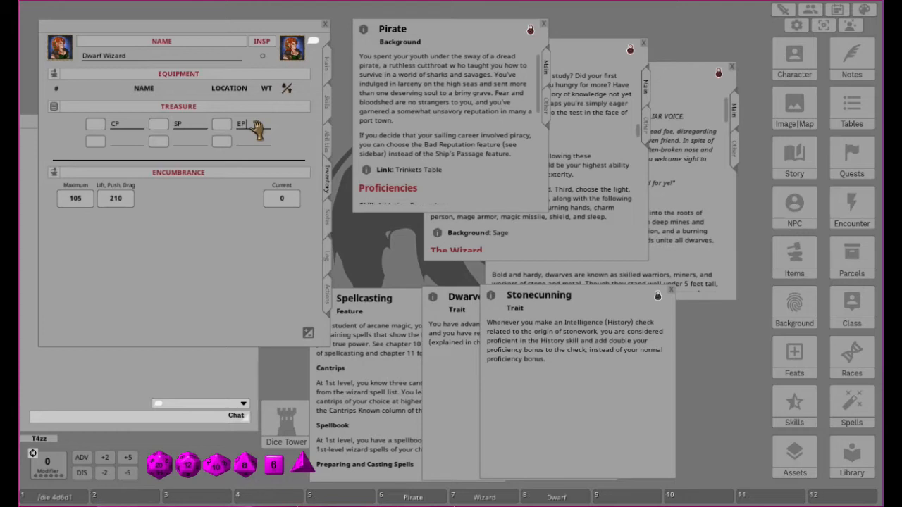
click(123, 149)
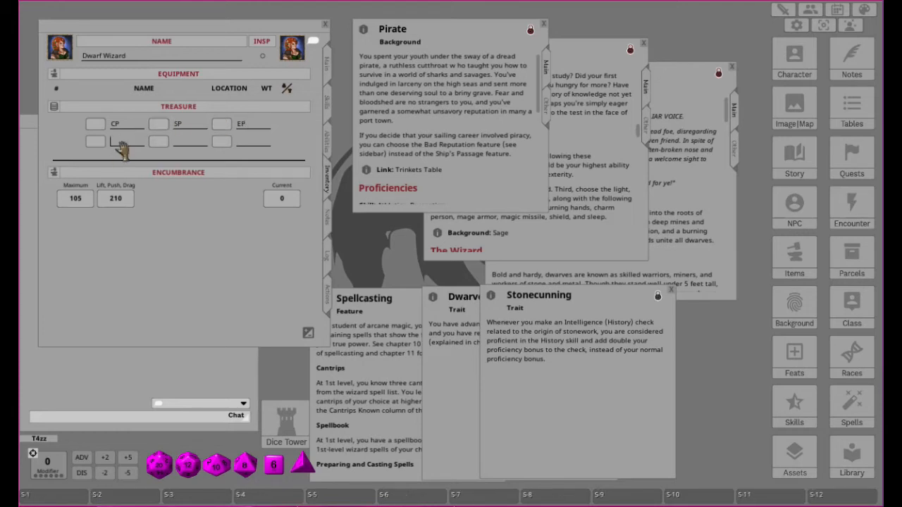
text(GP)
click(187, 144)
text(PP)
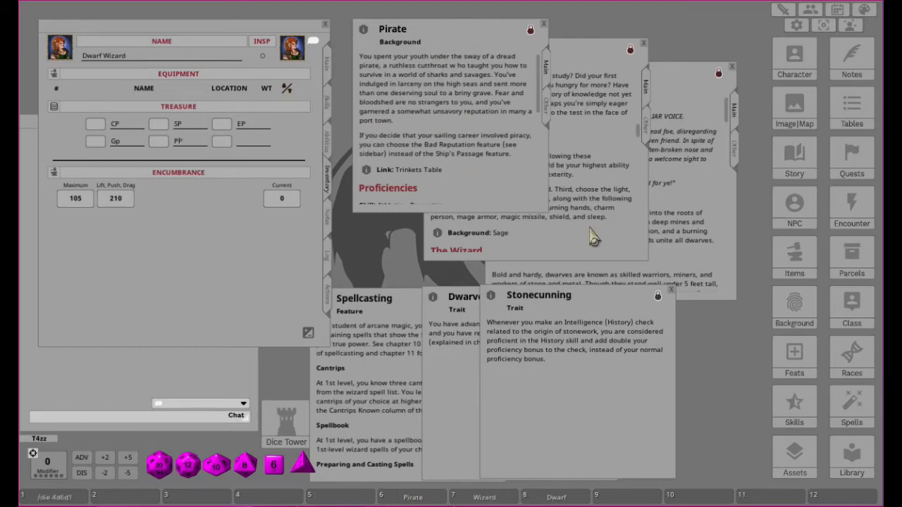
Step: Search the items for "club", add the Basic Rules - Players Club to the character's equipment and rename it "Club (A belaying pin)"
scroll(467, 130, down, 3)
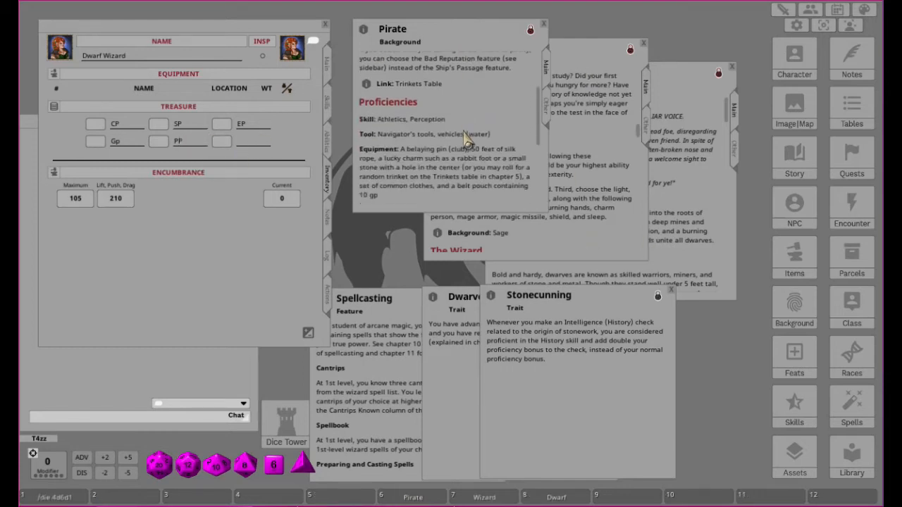
scroll(467, 136, down, 1)
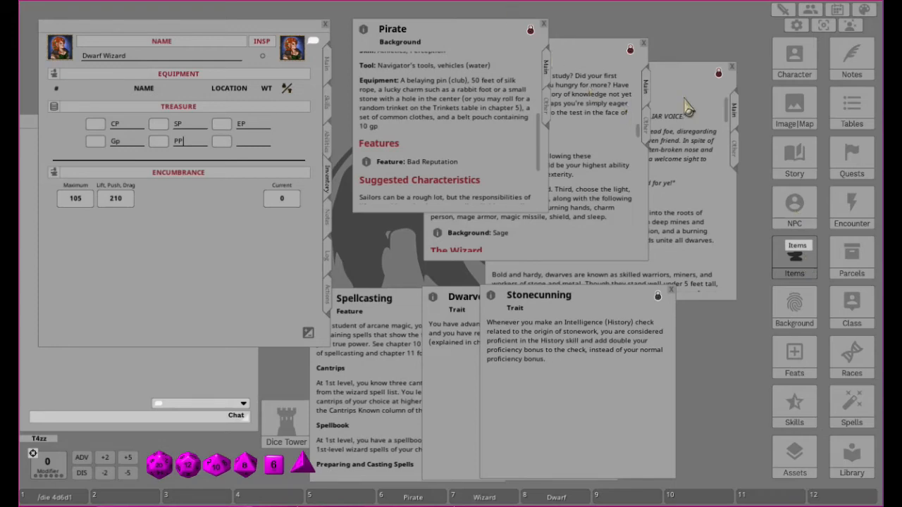
drag(418, 69, 617, 118)
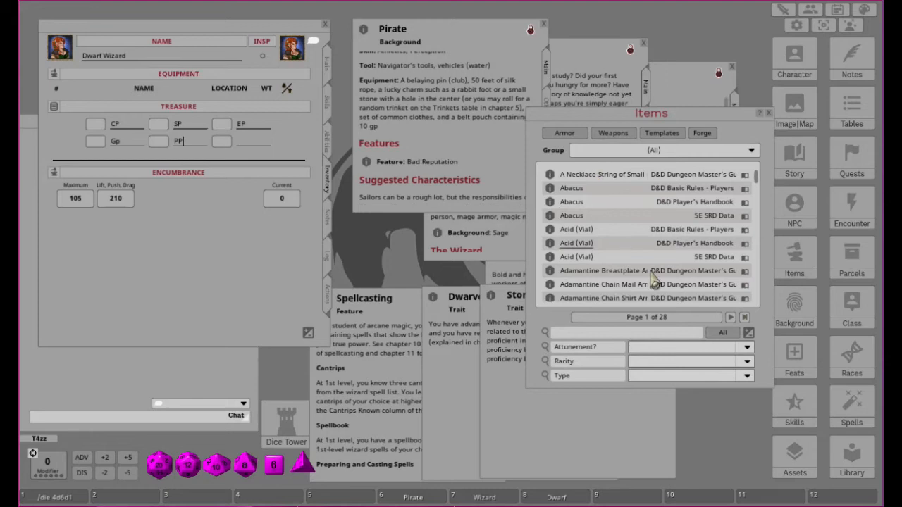
click(593, 334)
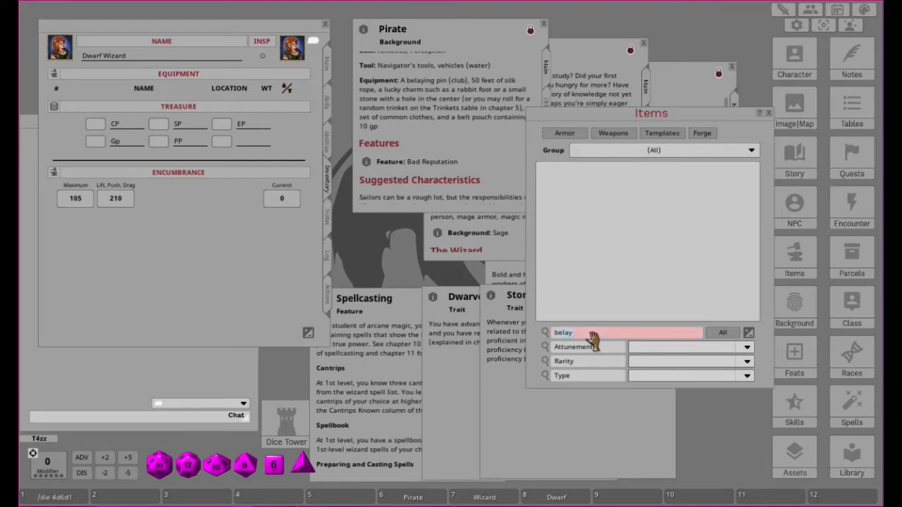
text(club)
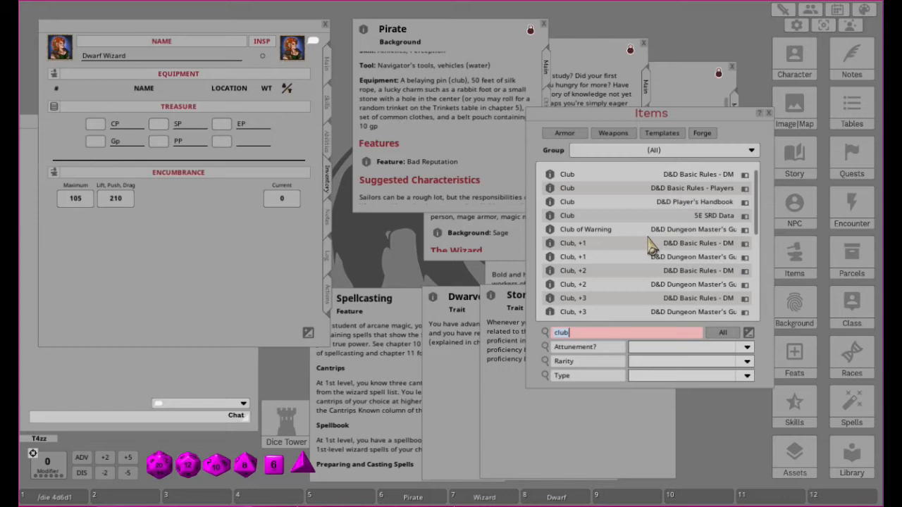
scroll(652, 245, down, 2)
scroll(650, 246, down, 5)
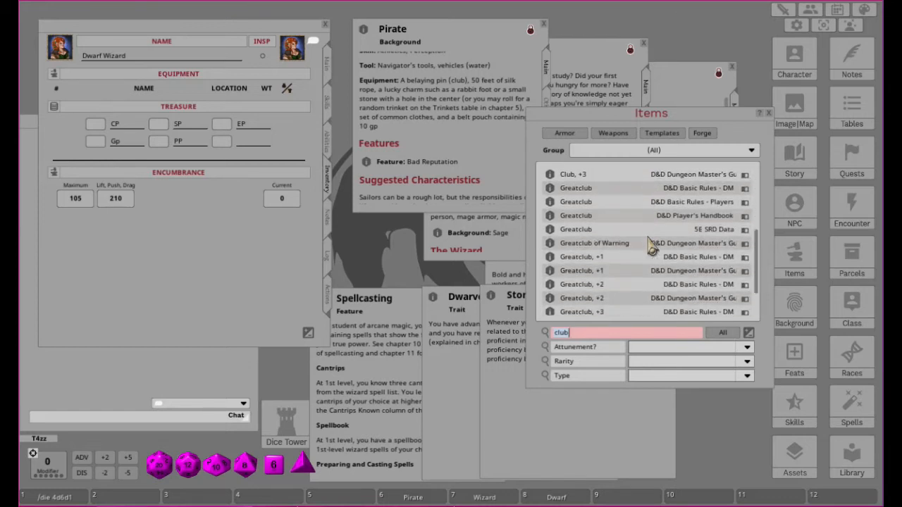
scroll(649, 254, up, 7)
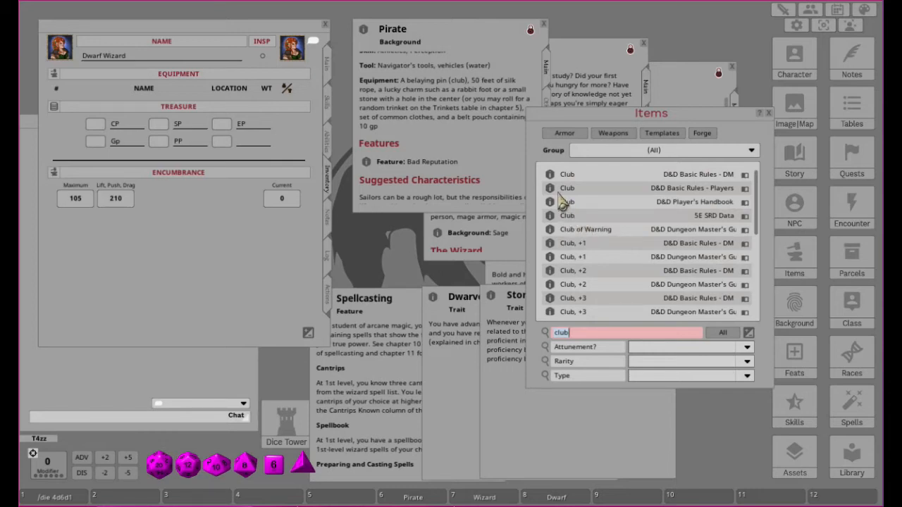
drag(552, 189, 140, 258)
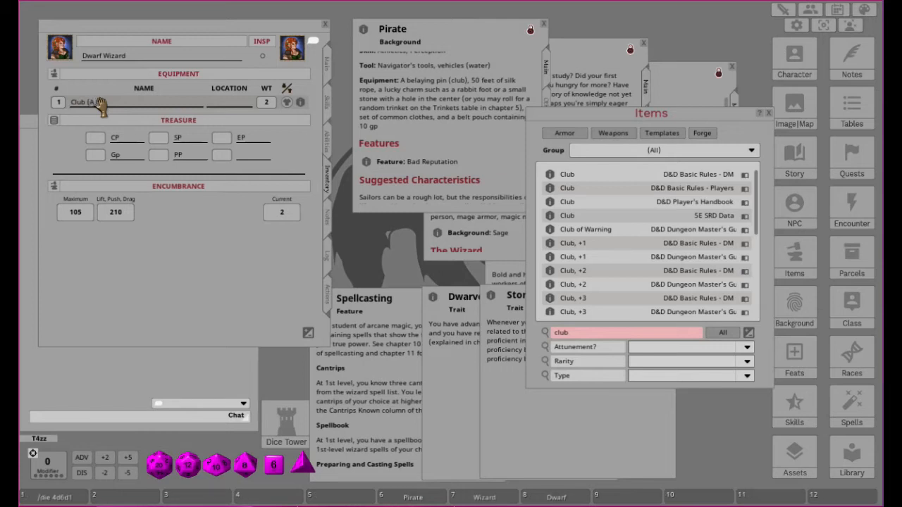
text(pin)
Step: Search the items for "rope" and add the Player's Handbook Rope, Silk (50 Feet) to the character's equipment
click(588, 334)
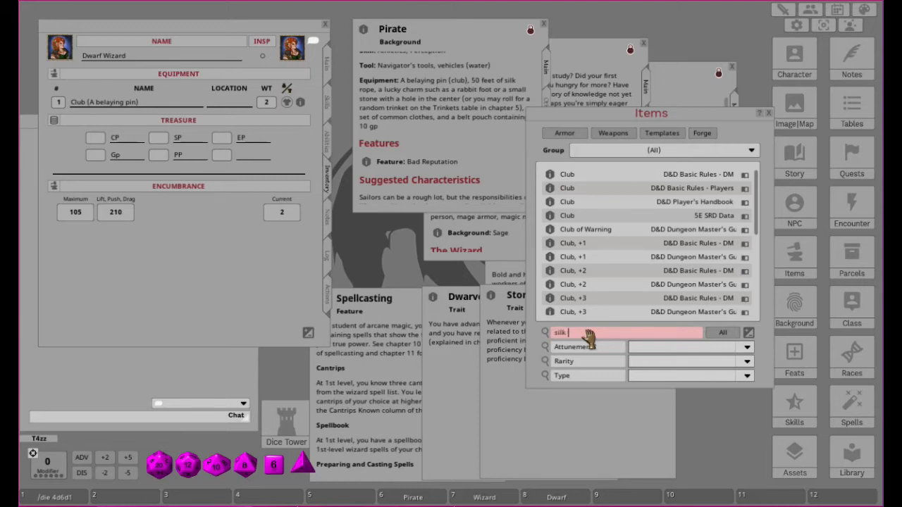
key(Return)
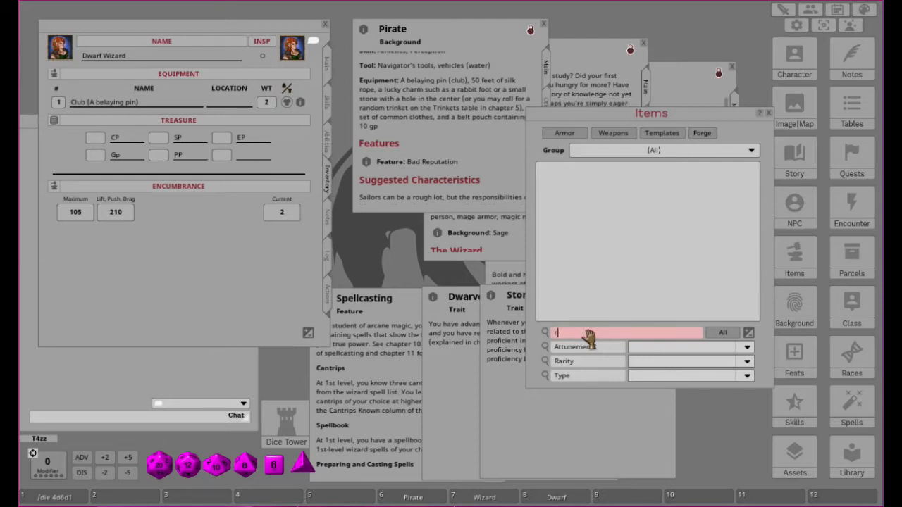
text(rope)
key(Return)
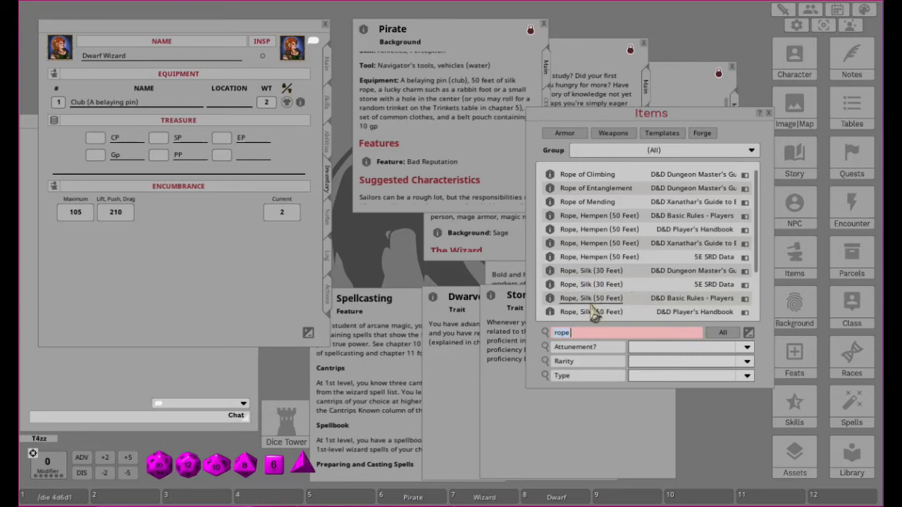
drag(550, 317, 127, 244)
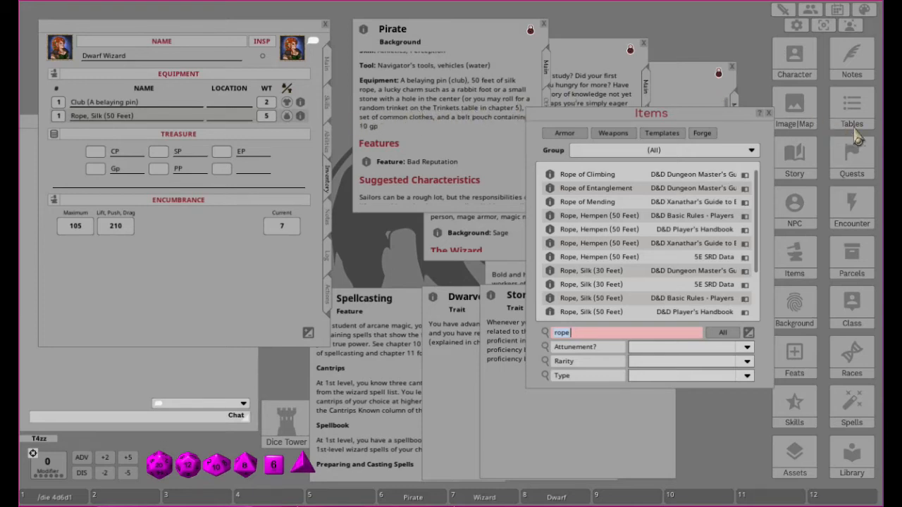
Step: Search the tables for "trink", open the Player's Handbook Trinkets Table and roll on it
click(856, 107)
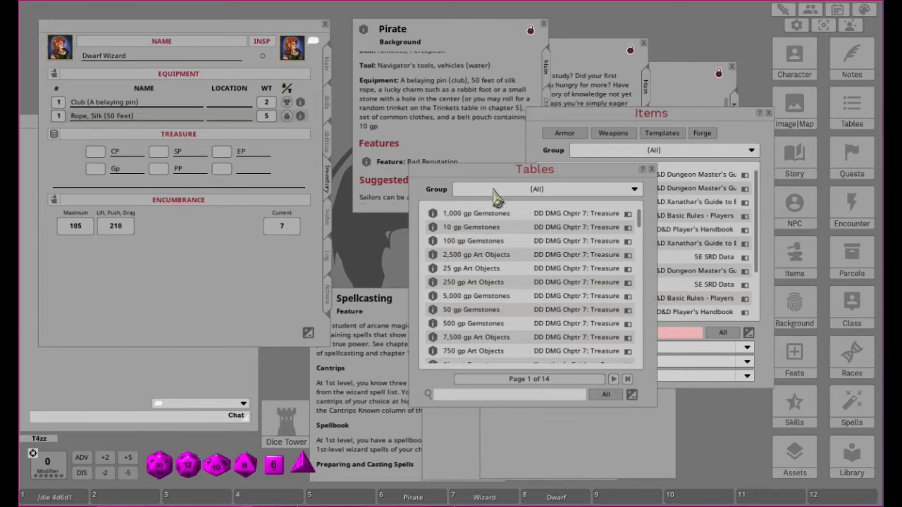
click(502, 397)
key(Return)
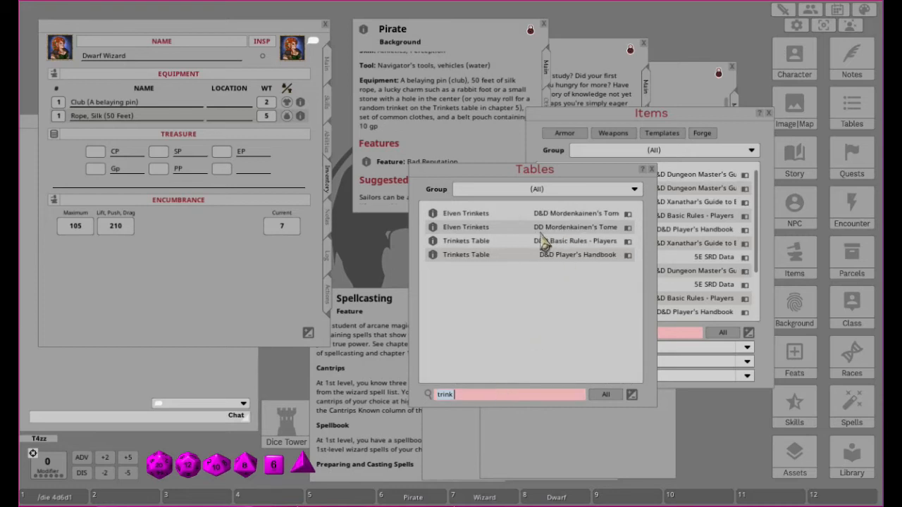
click(432, 255)
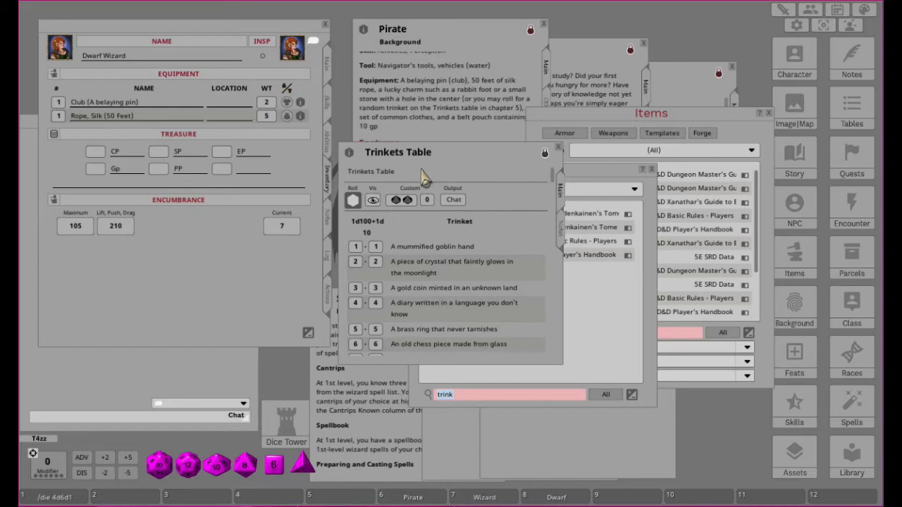
click(353, 200)
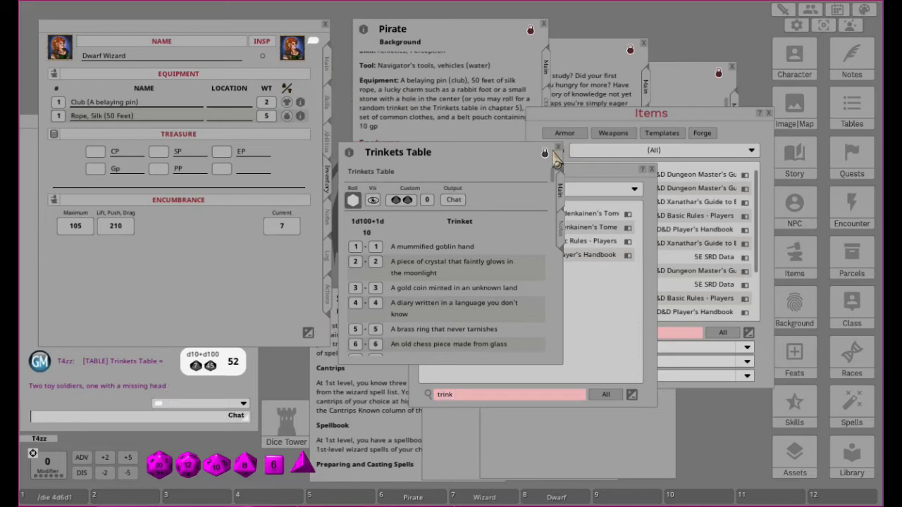
Step: Look up entry 52, the rolled trinket, in the Trinkets Table and move the character sheet clear of the chat
scroll(457, 277, down, 10)
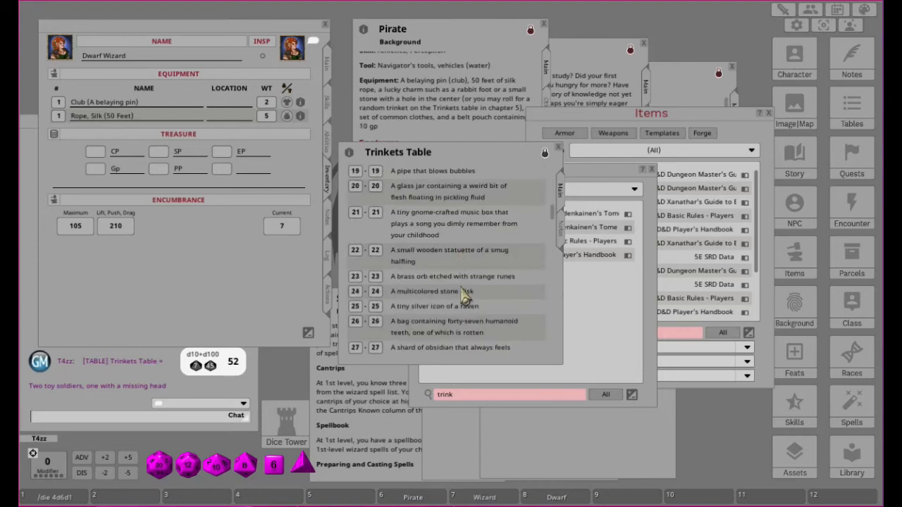
scroll(465, 296, down, 3)
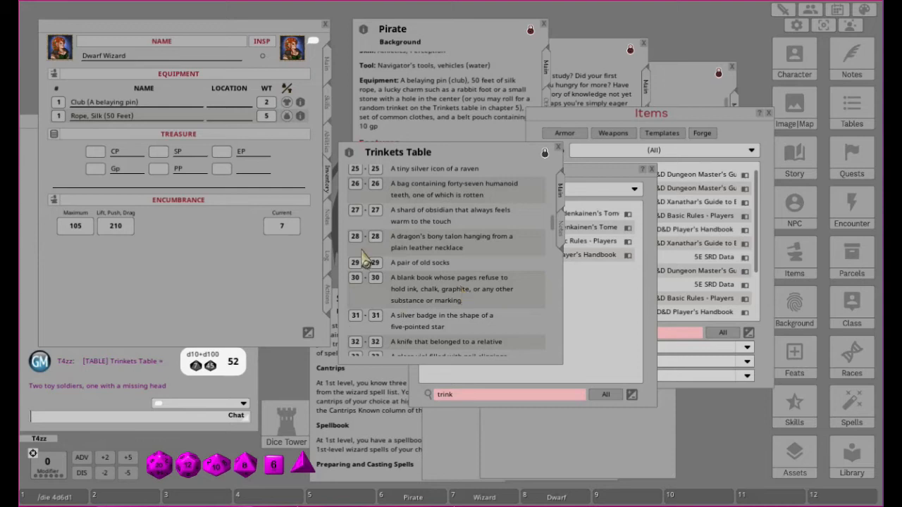
scroll(467, 276, down, 3)
scroll(467, 277, down, 5)
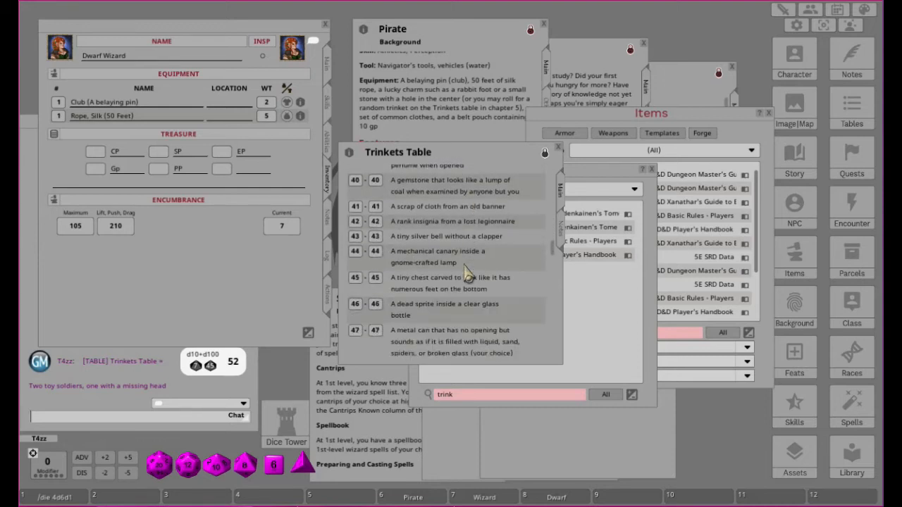
scroll(467, 277, up, 8)
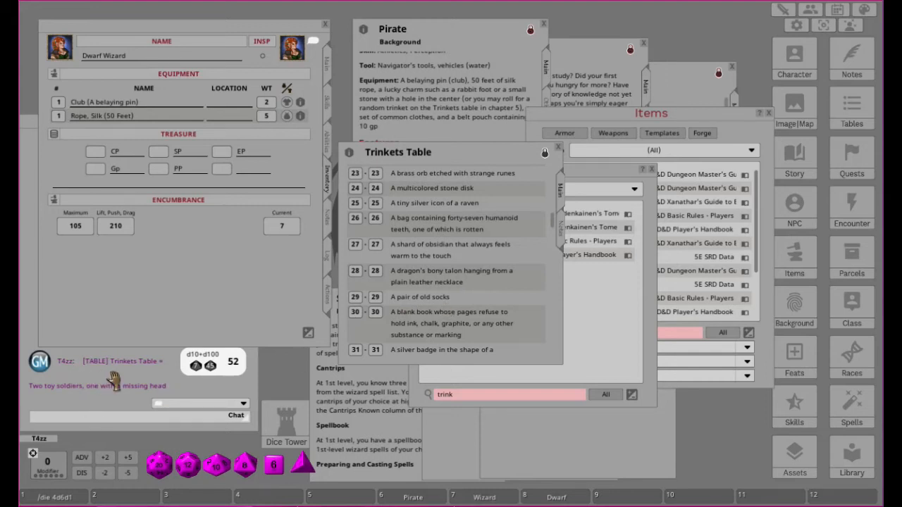
drag(212, 33, 212, 5)
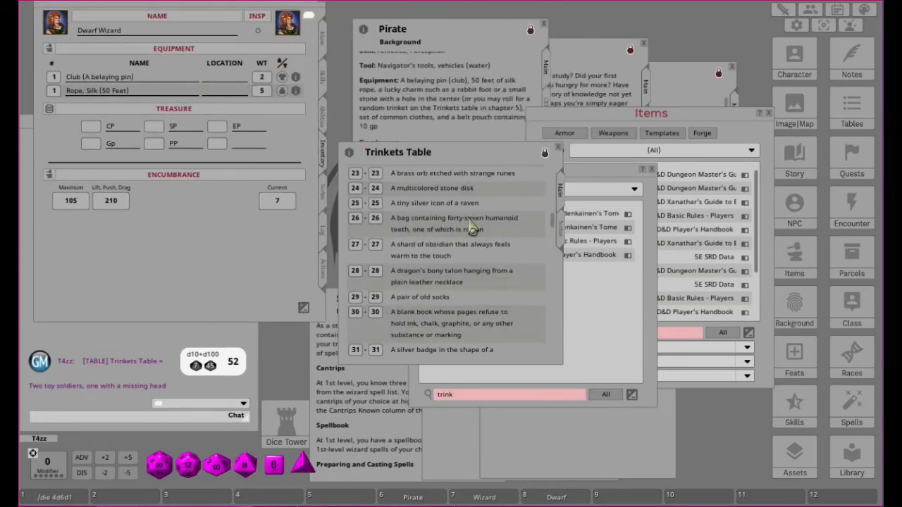
scroll(470, 227, down, 10)
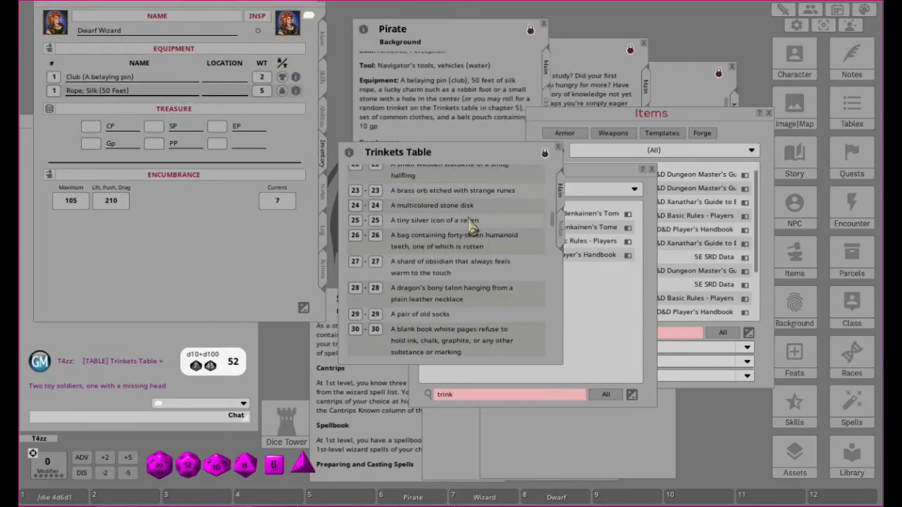
scroll(462, 244, down, 6)
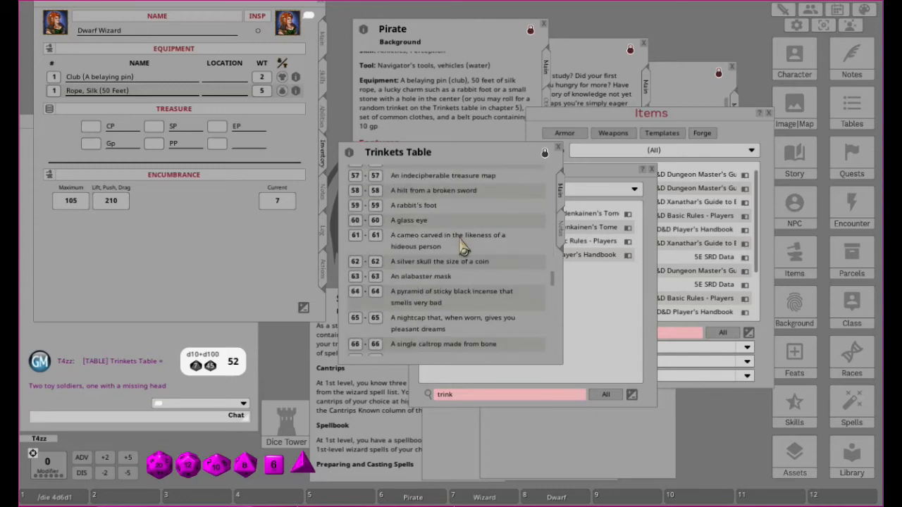
scroll(451, 252, up, 1)
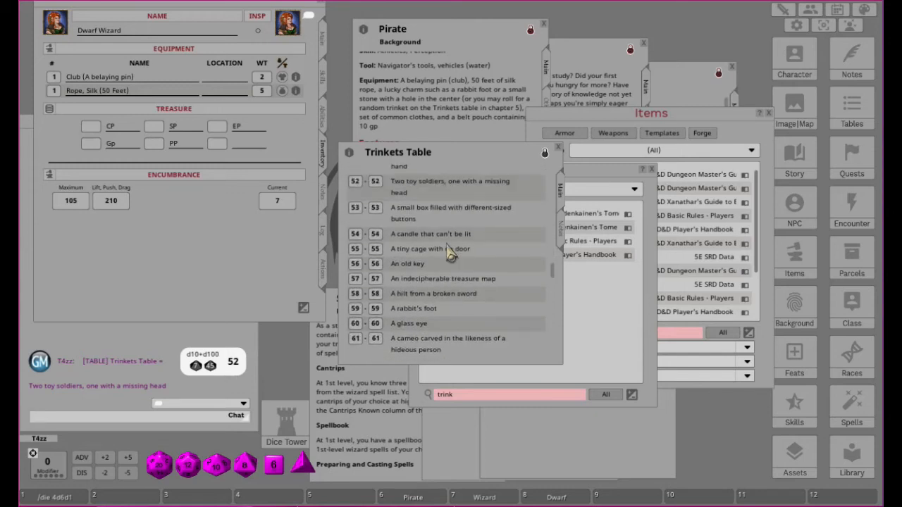
drag(398, 190, 407, 189)
Step: Search the items for "rock" and add the Scroll of Transmute Rock to the character's equipment
click(683, 118)
click(590, 337)
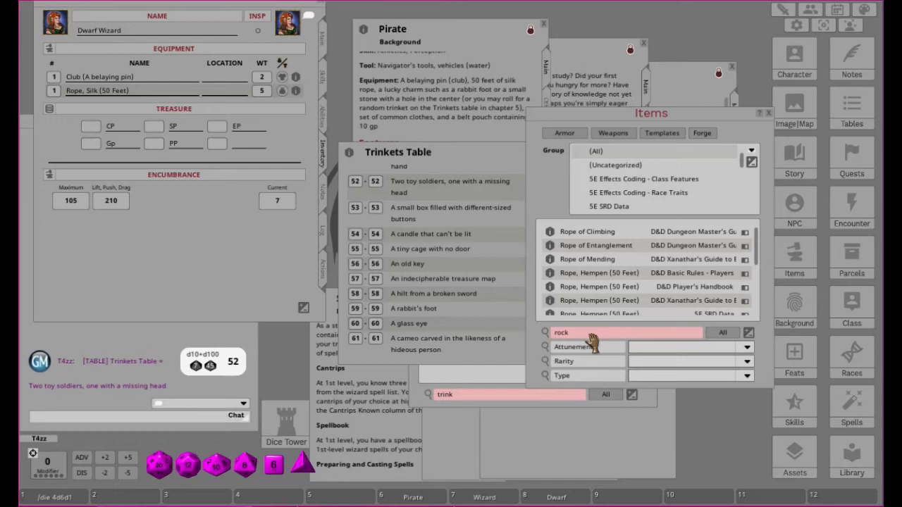
key(Return)
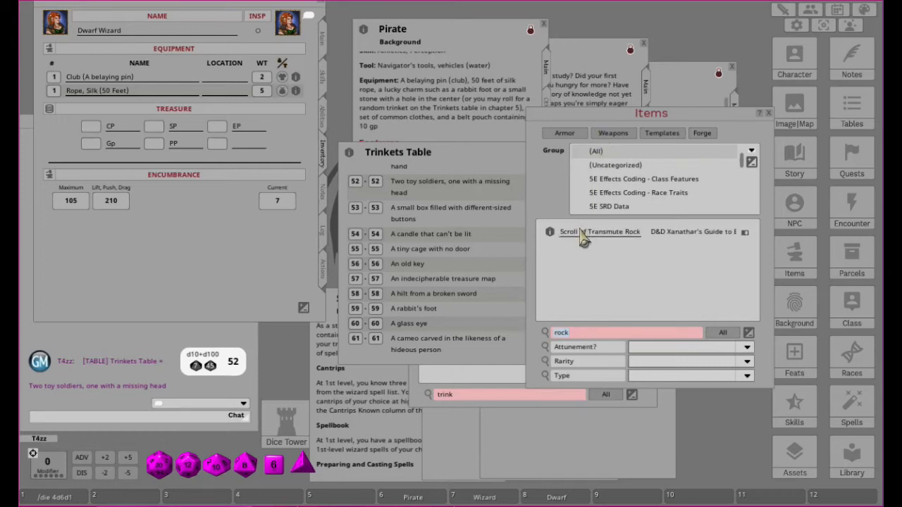
drag(570, 239, 155, 248)
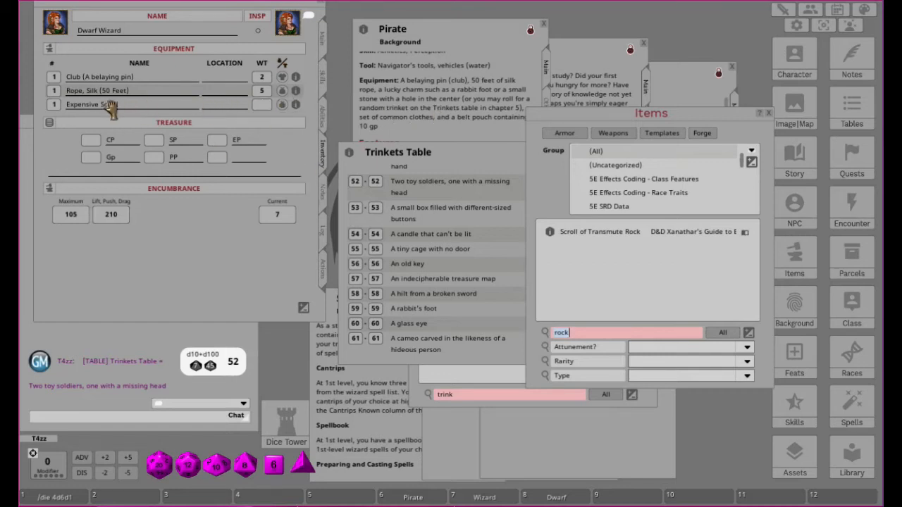
Step: Clear the name of the scroll just added to the equipment list
click(139, 105)
key(BackSpace)
key(BackSpace)
key(BackSpace)
key(BackSpace)
key(BackSpace)
key(BackSpace)
key(BackSpace)
key(BackSpace)
key(BackSpace)
key(BackSpace)
key(BackSpace)
key(BackSpace)
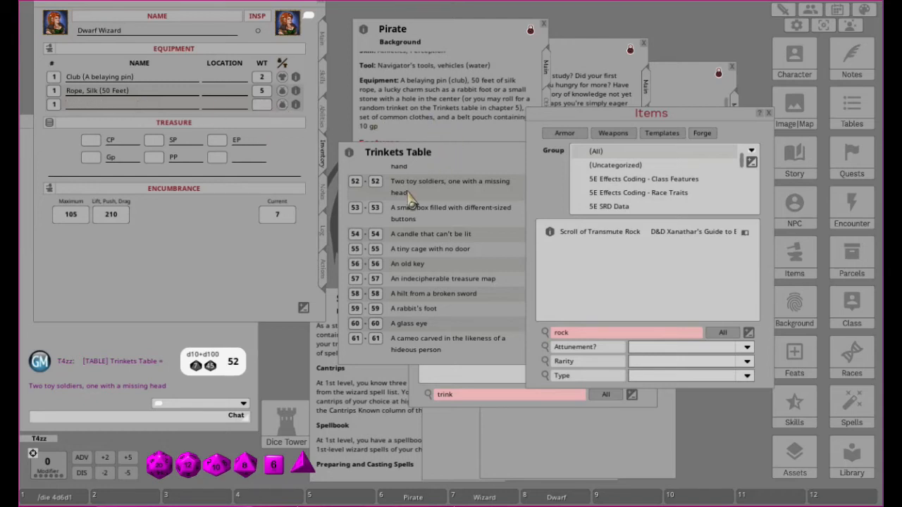
Step: Add "Two toy soldiers, one with a missing head" from the Trinkets Table to the equipment and delete the leftover unidentified scroll entry
drag(409, 188, 147, 113)
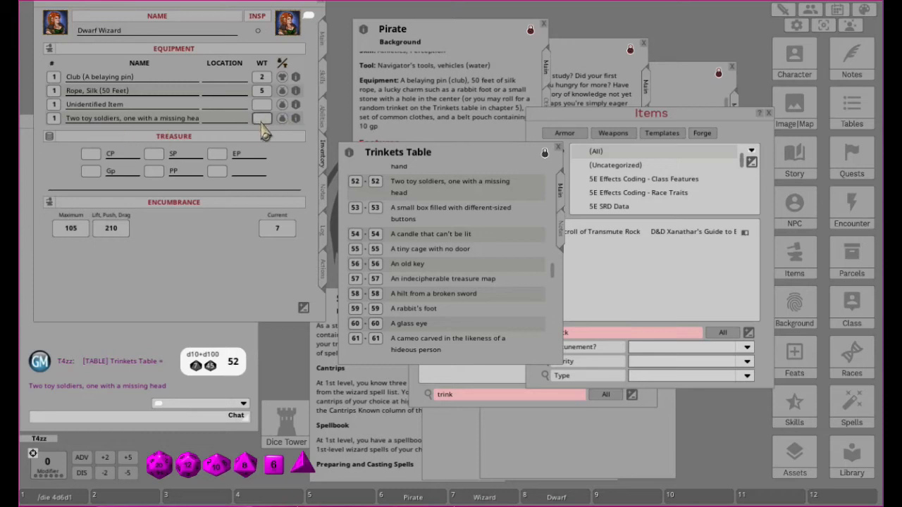
click(128, 105)
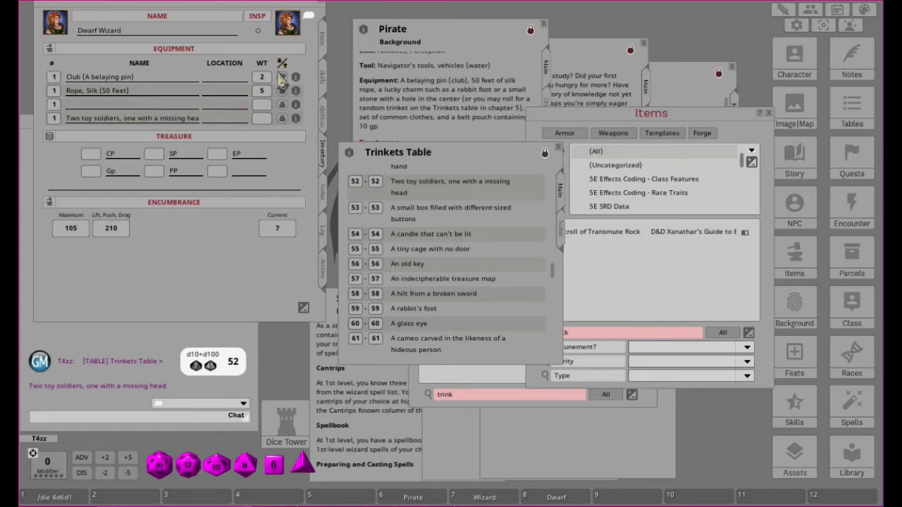
click(303, 308)
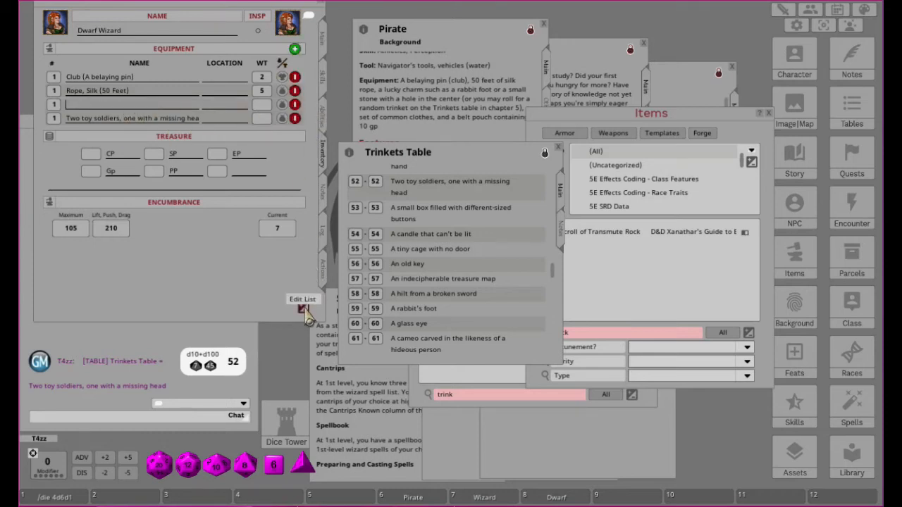
click(294, 105)
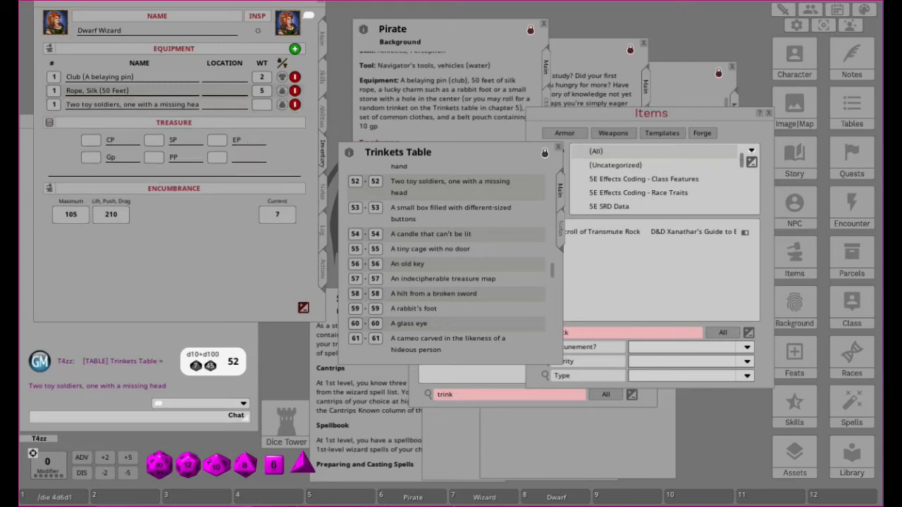
click(304, 310)
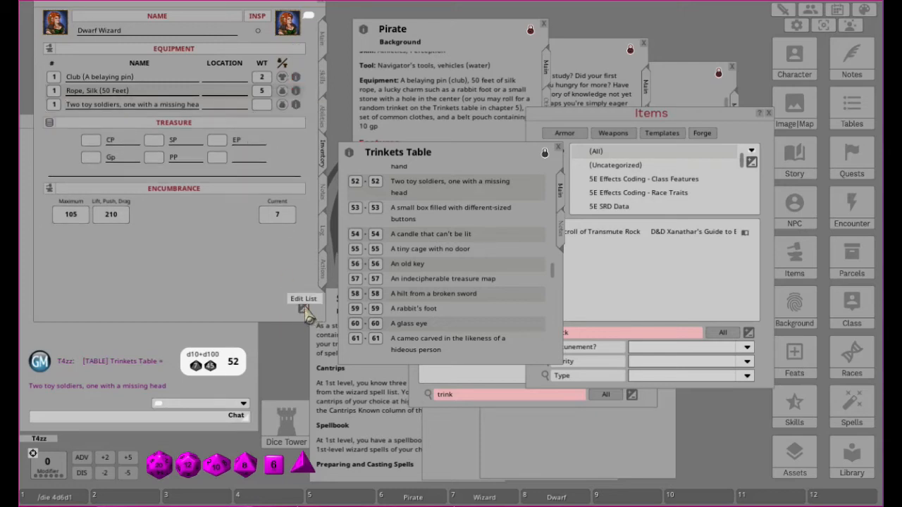
click(295, 106)
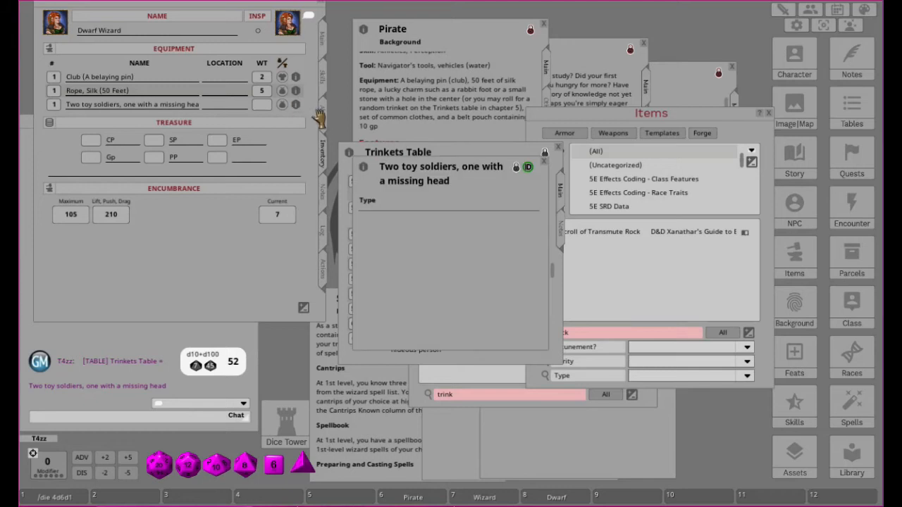
click(543, 161)
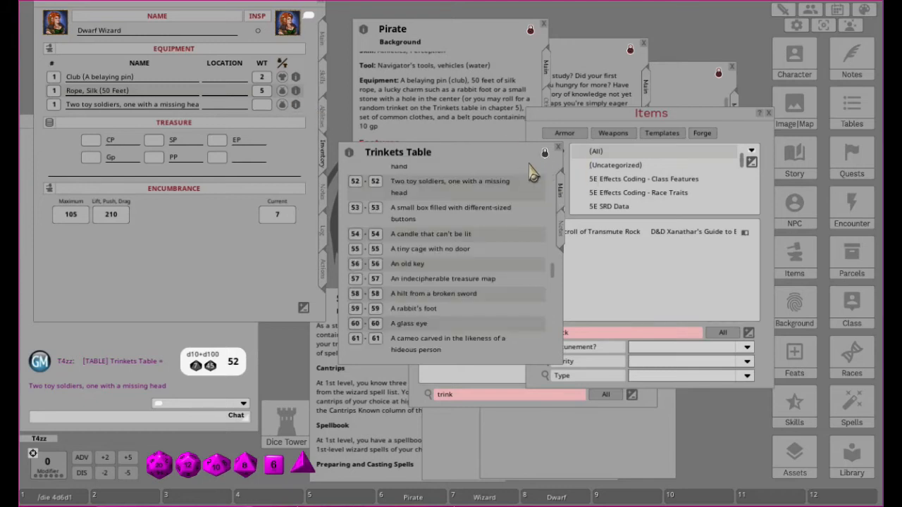
Step: Close the trinket tables, add "Clothes, Common" from an item search for "clothes" to the equipment, and enter 10 GP in the treasure
click(557, 151)
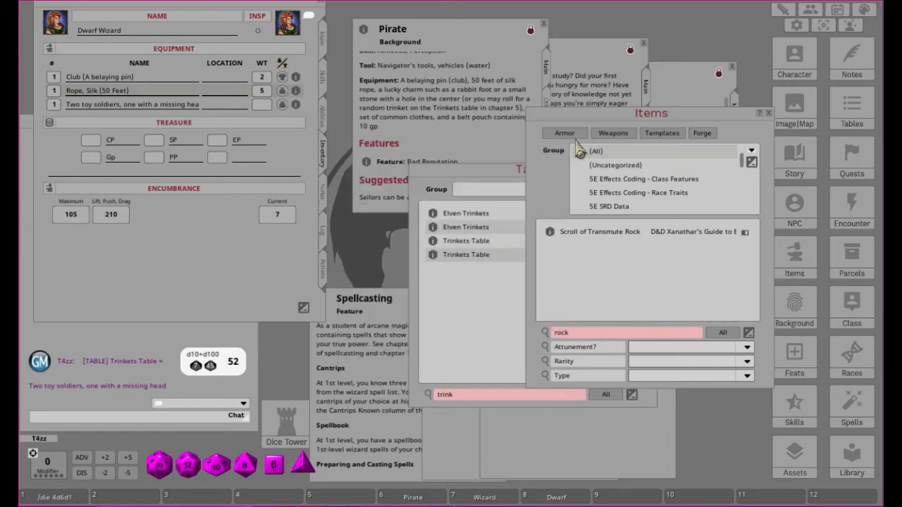
click(497, 176)
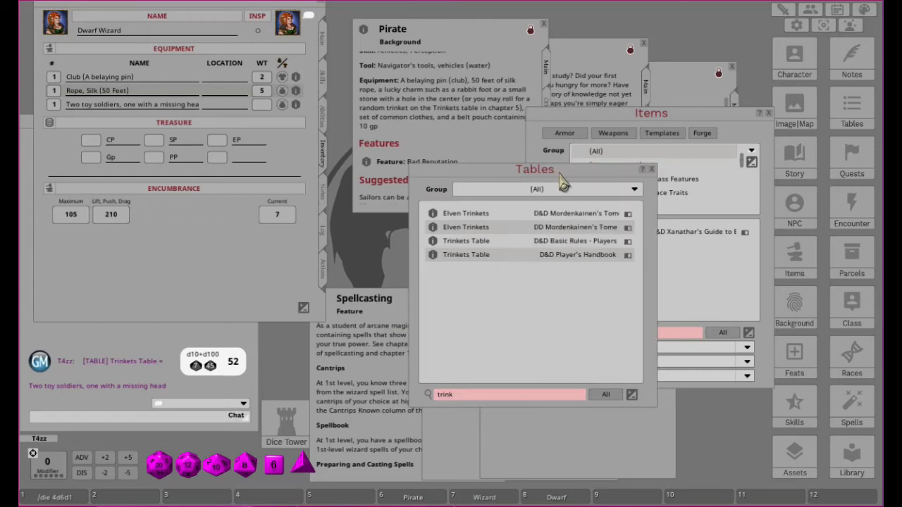
click(651, 169)
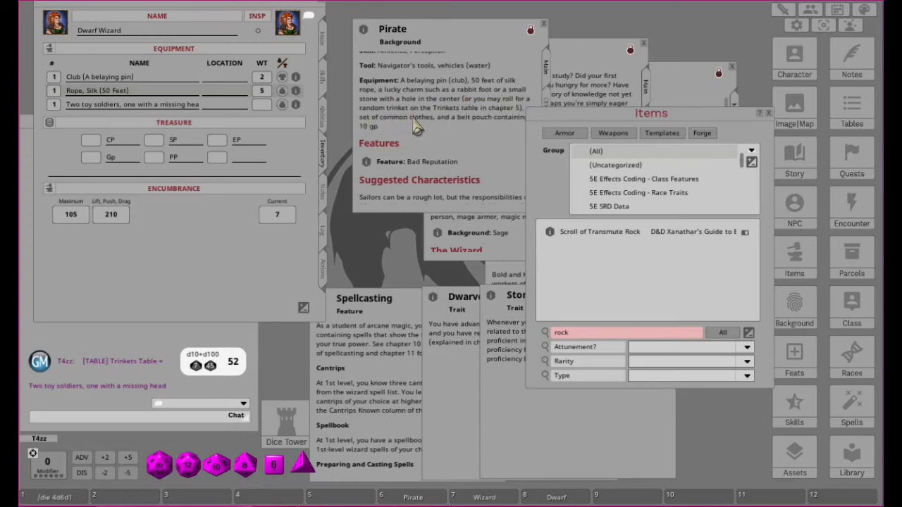
click(603, 334)
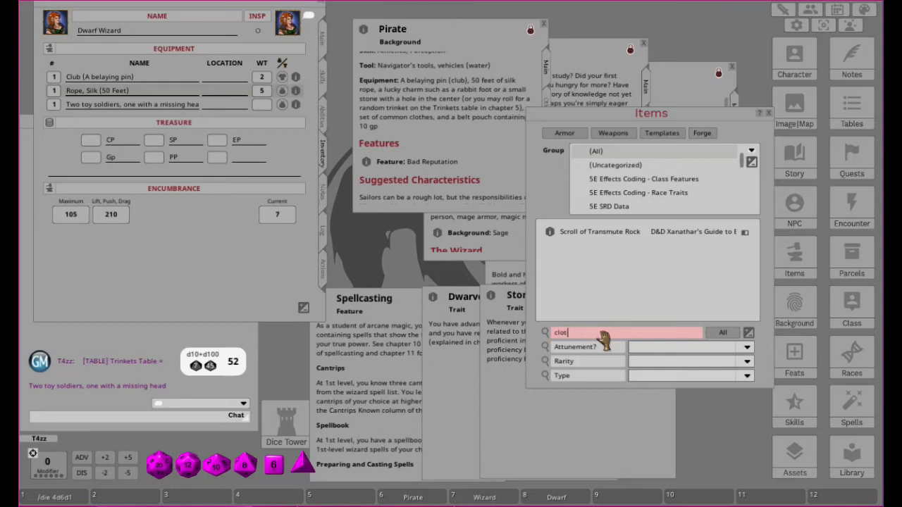
key(Return)
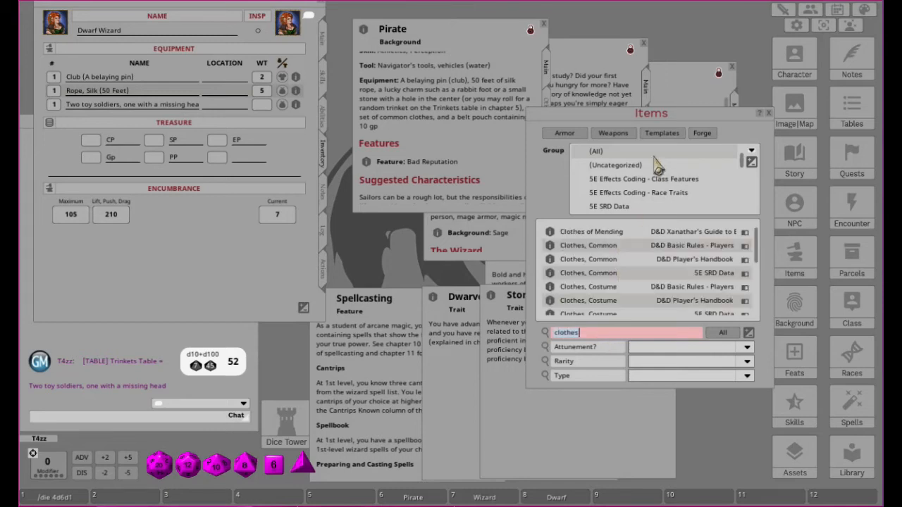
drag(550, 248, 131, 97)
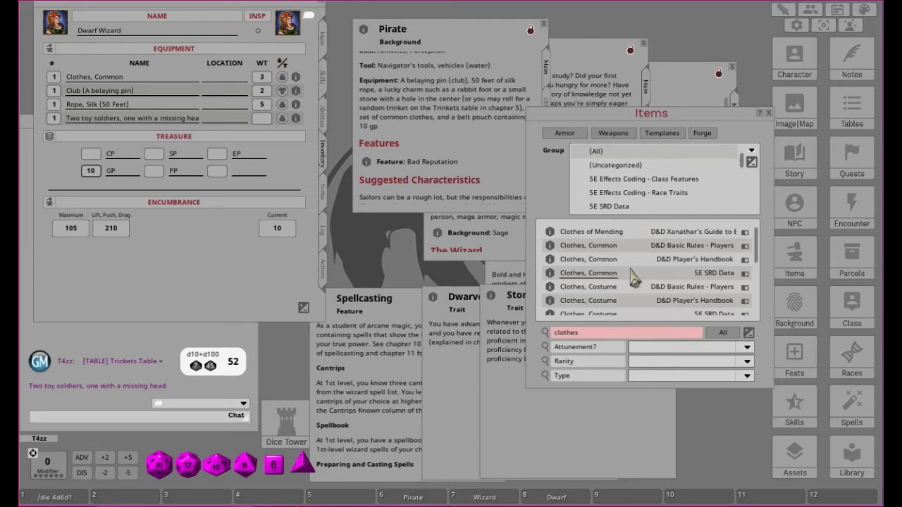
Step: Search the items for "pouch" and add the plain Pouch from the D&D Player's Handbook to the character's equipment
click(594, 334)
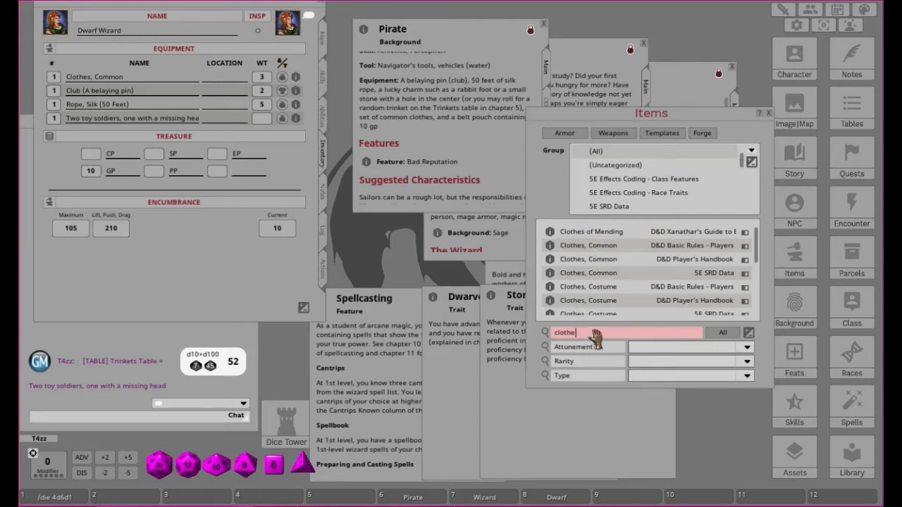
text(pouch)
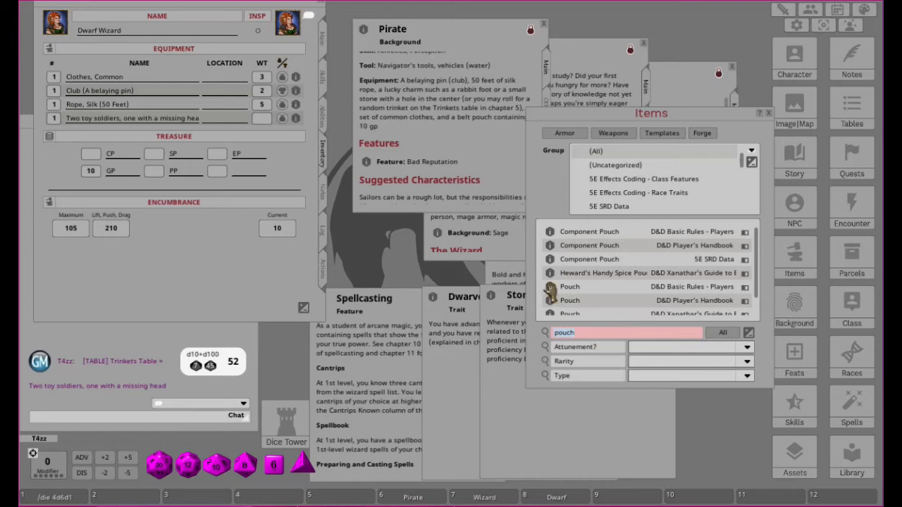
drag(548, 303, 116, 86)
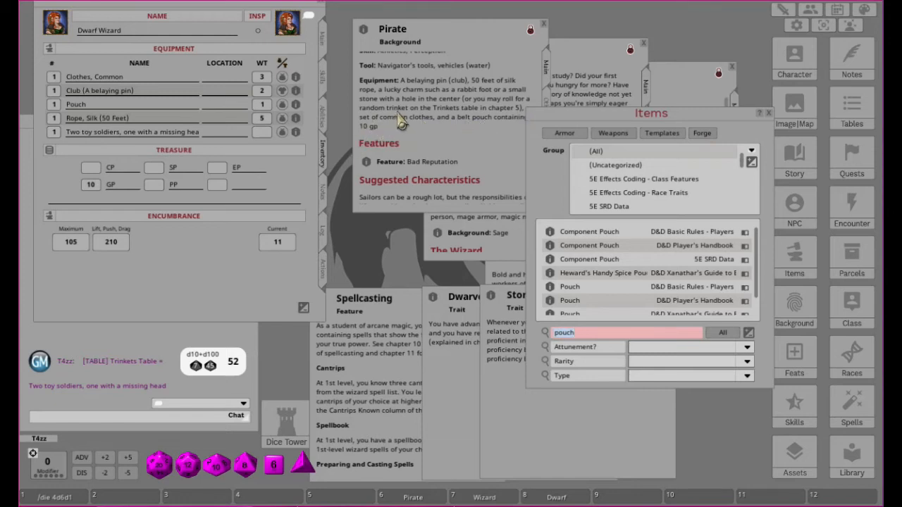
Step: Close the Pirate background, bring up the Wizard class's starting equipment, and add a Quarterstaff from an item search for "quarter"
click(543, 25)
drag(583, 51, 493, 17)
scroll(483, 156, down, 10)
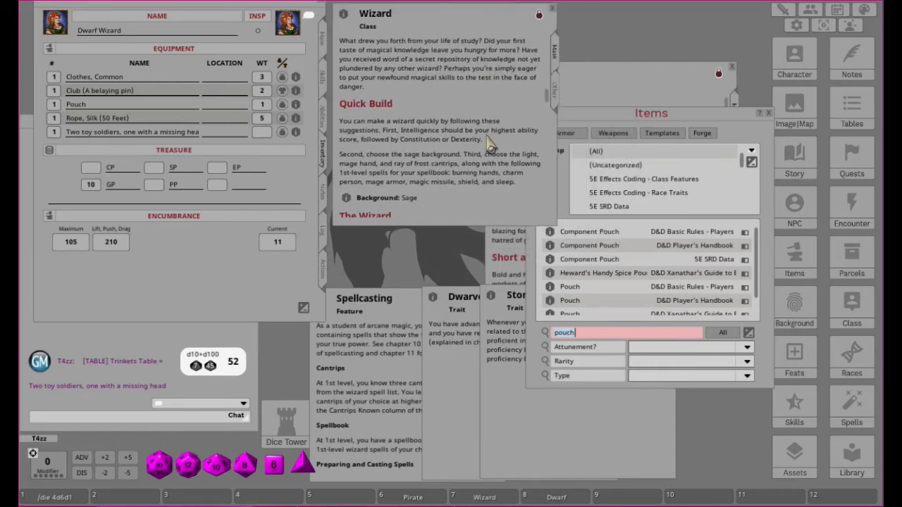
scroll(484, 157, down, 10)
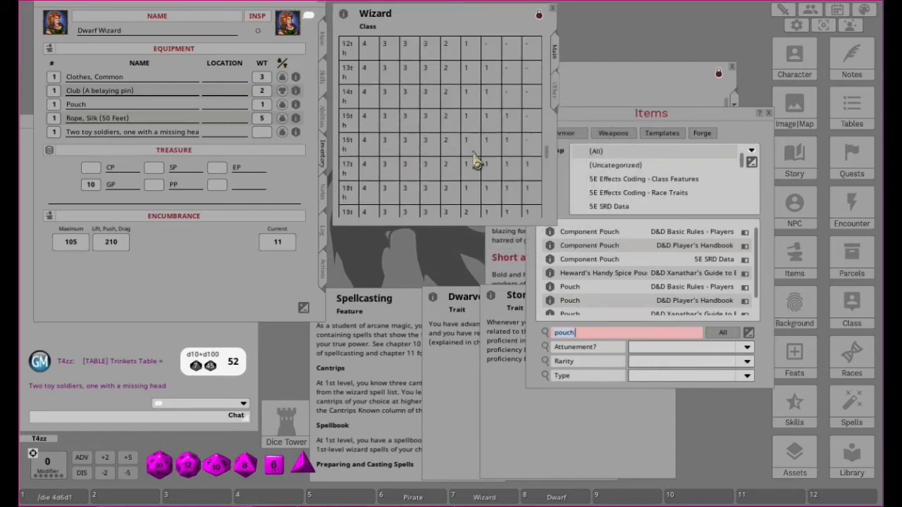
scroll(476, 159, down, 5)
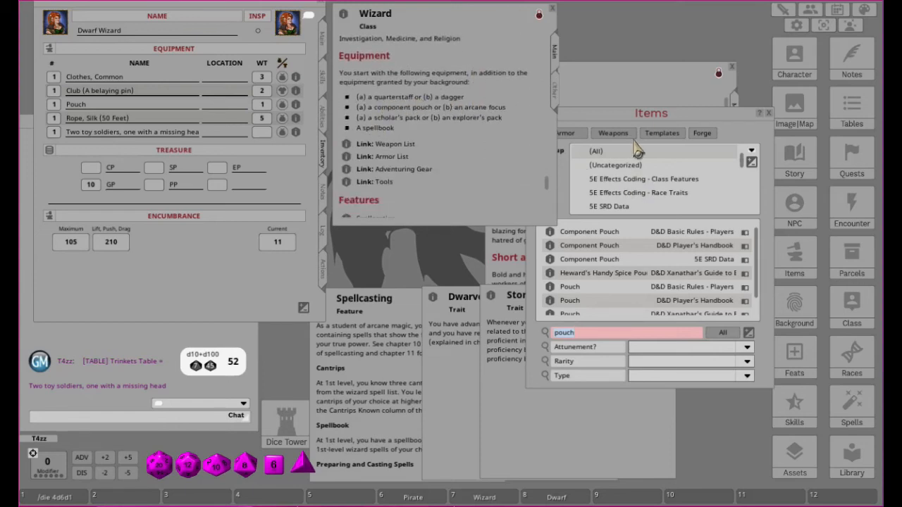
click(661, 122)
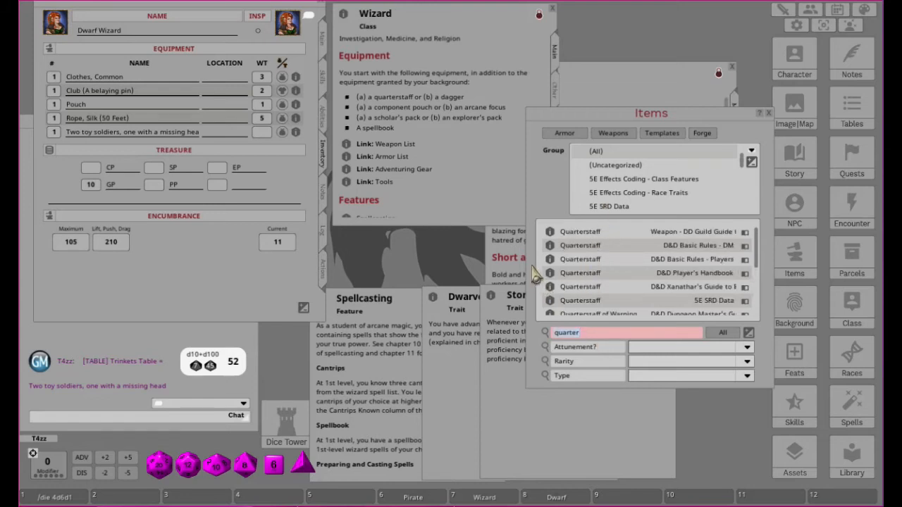
drag(549, 246, 124, 117)
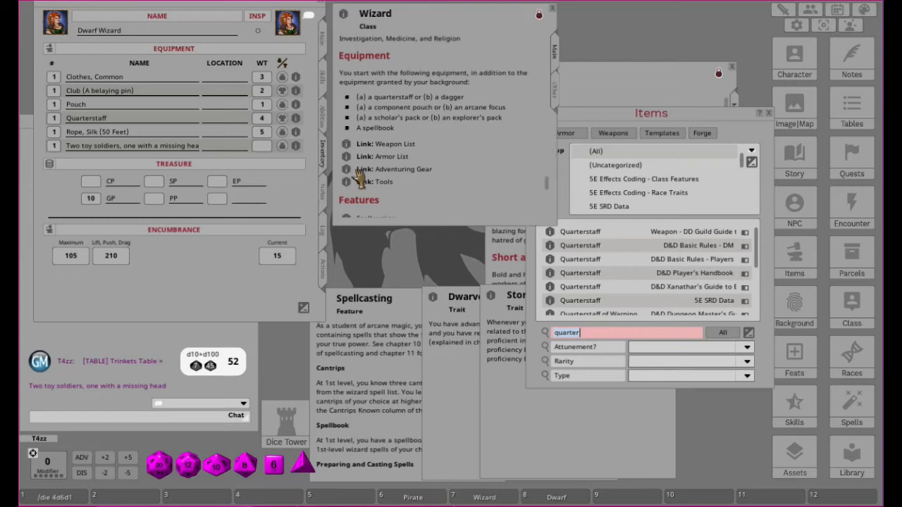
Step: Filter the Wizard's linked Adventuring Gear Table by "comp" and add the Component Pouch to the character's equipment
click(346, 169)
scroll(609, 113, down, 2)
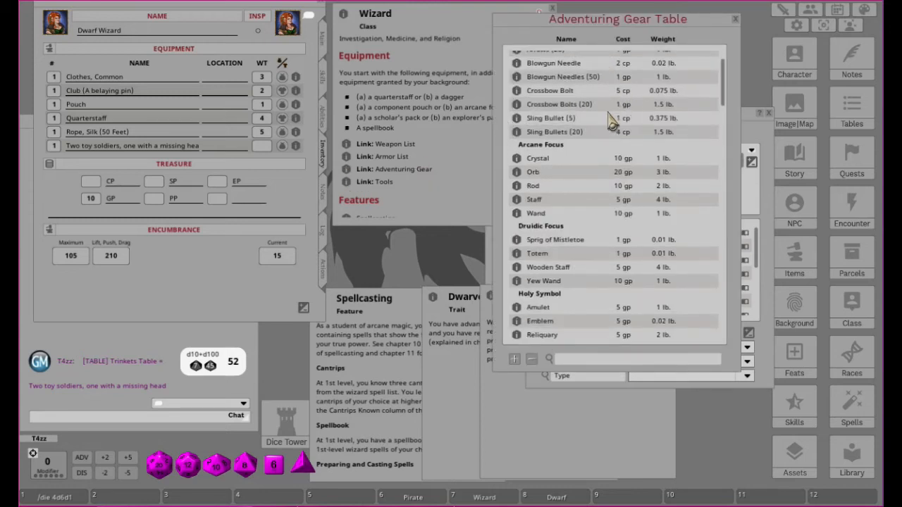
scroll(571, 183, down, 3)
scroll(592, 218, down, 3)
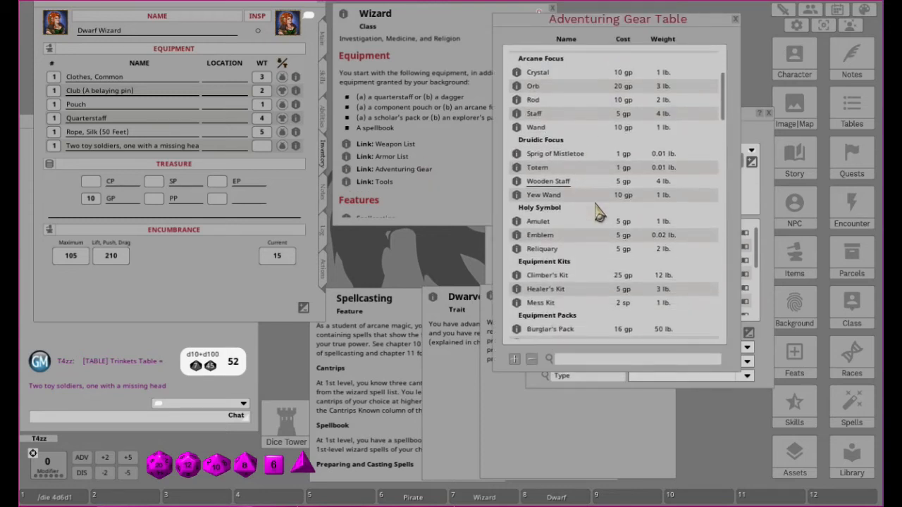
scroll(598, 225, up, 4)
scroll(597, 212, down, 3)
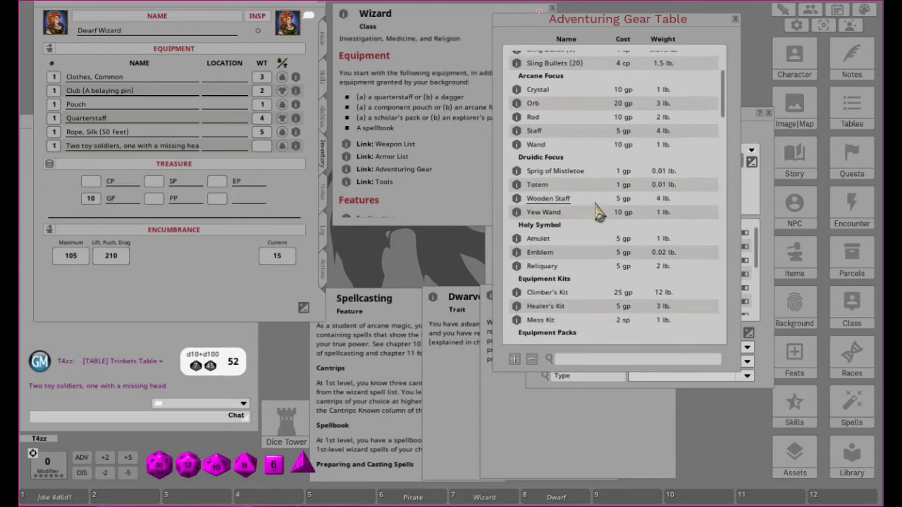
scroll(597, 211, down, 8)
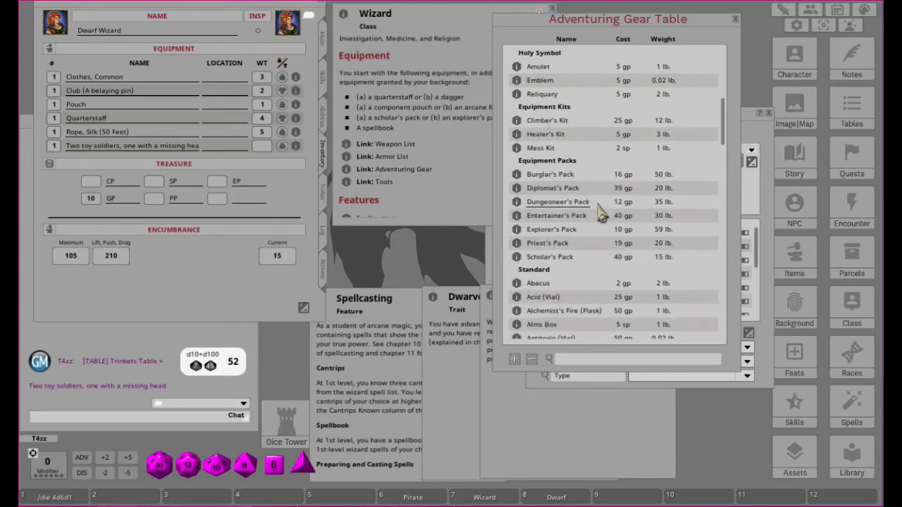
scroll(600, 215, down, 12)
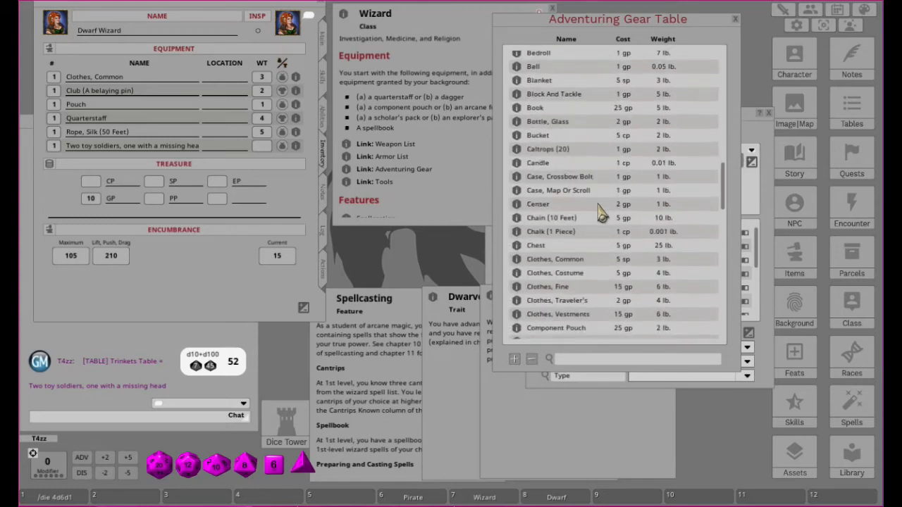
scroll(597, 219, down, 14)
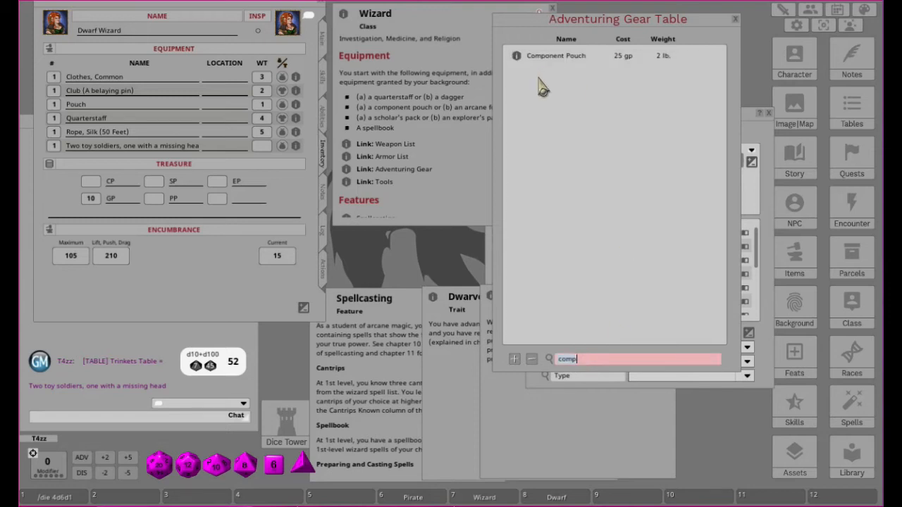
drag(518, 56, 130, 124)
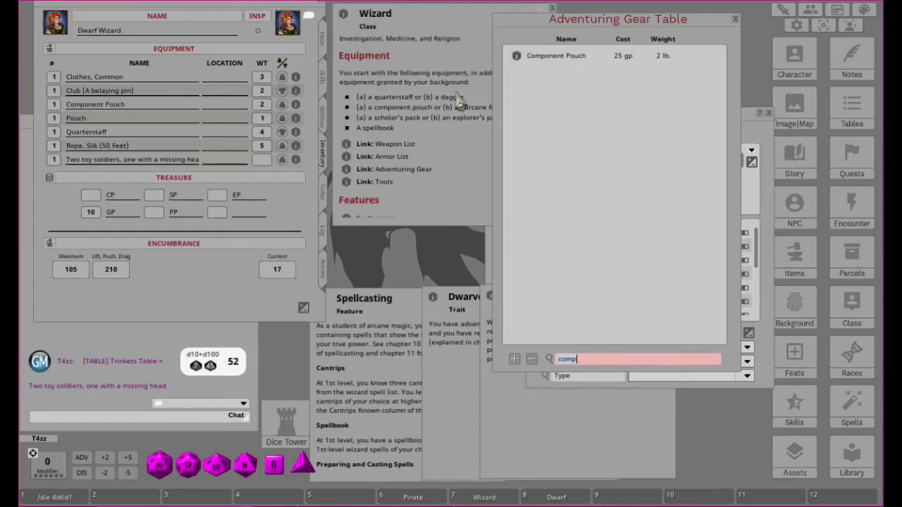
click(737, 20)
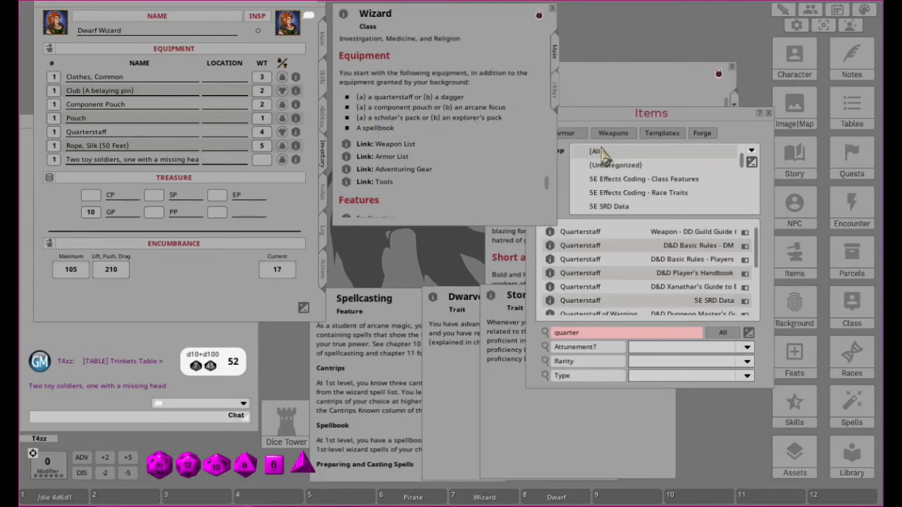
Step: Try adding the Explorer's Pack from the Adventuring Gear Table to the equipment, and delete the resulting entry
click(346, 169)
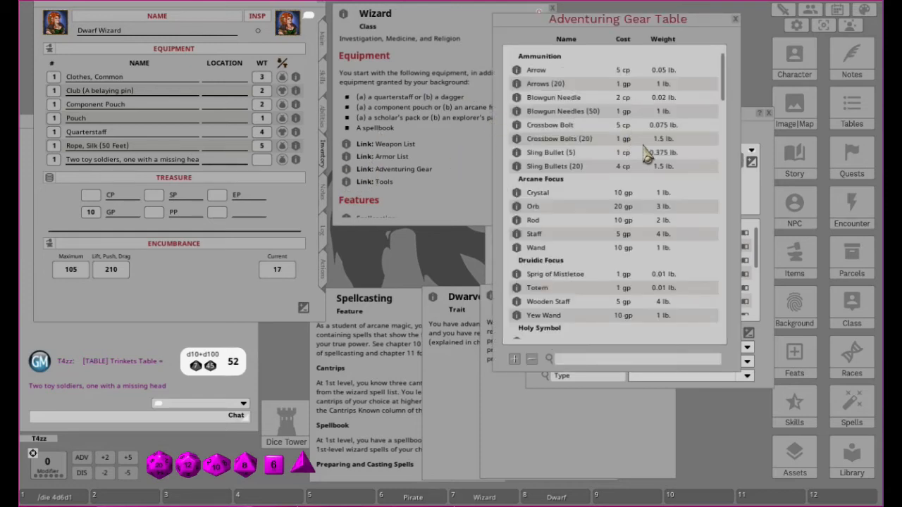
scroll(651, 161, down, 5)
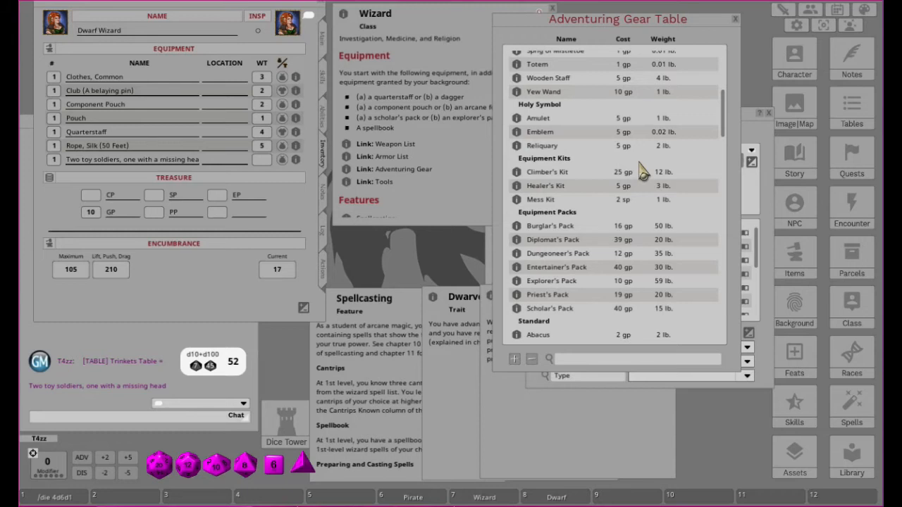
scroll(641, 172, down, 3)
drag(516, 218, 146, 152)
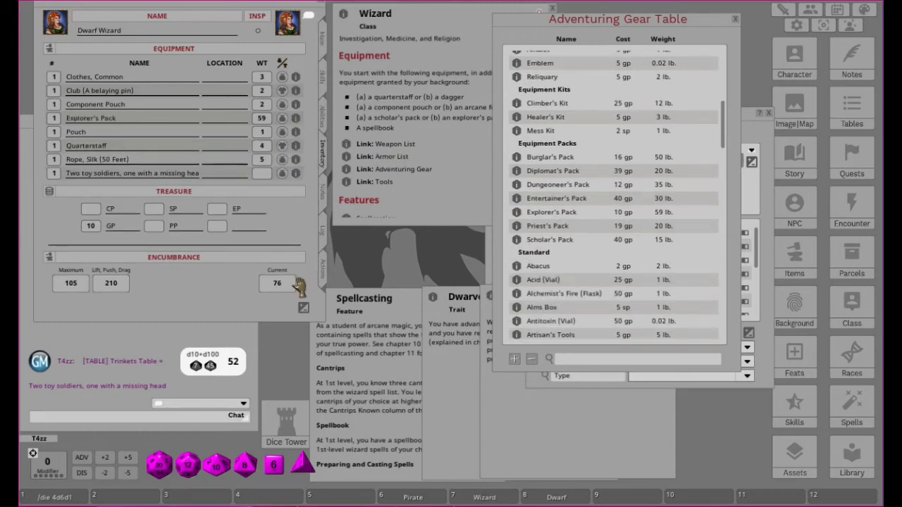
click(303, 308)
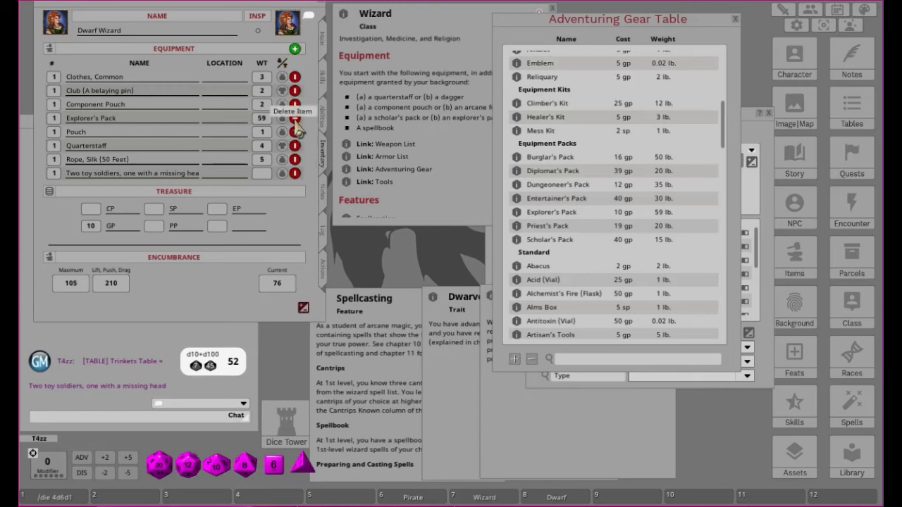
click(295, 118)
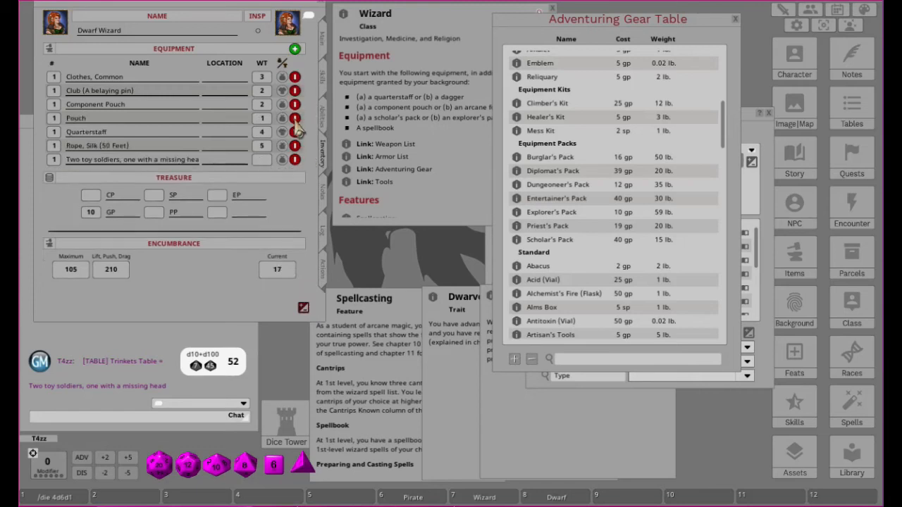
click(736, 21)
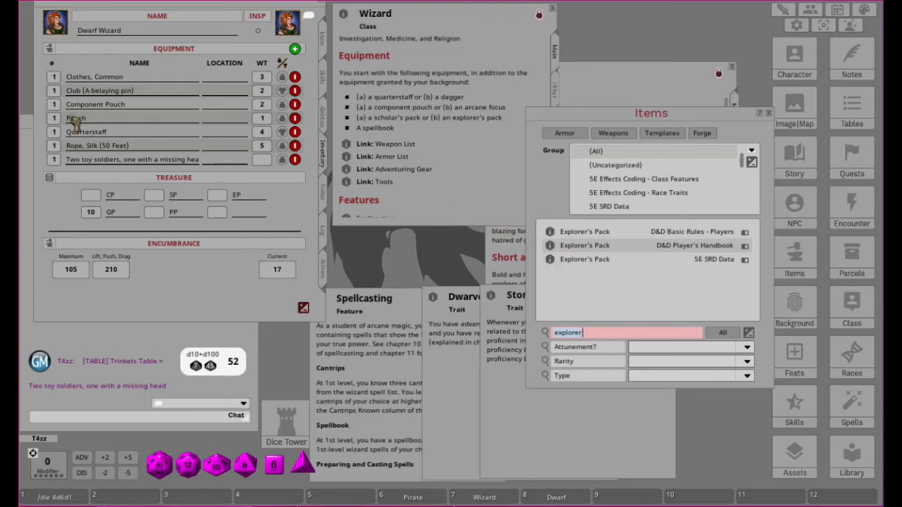
Step: Search the items for "explorer" and "spell" to add the Explorer's Pack and a Spellbook to the character's equipment
drag(232, 148, 232, 148)
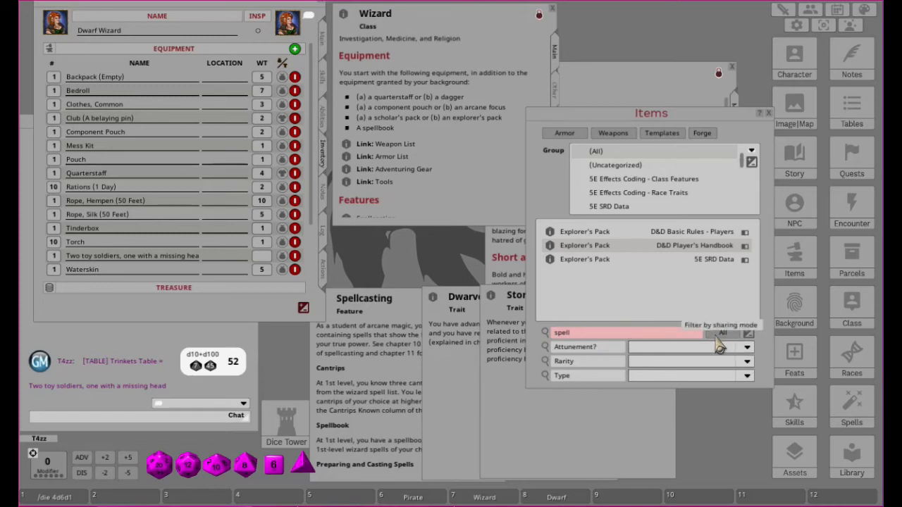
scroll(557, 281, down, 2)
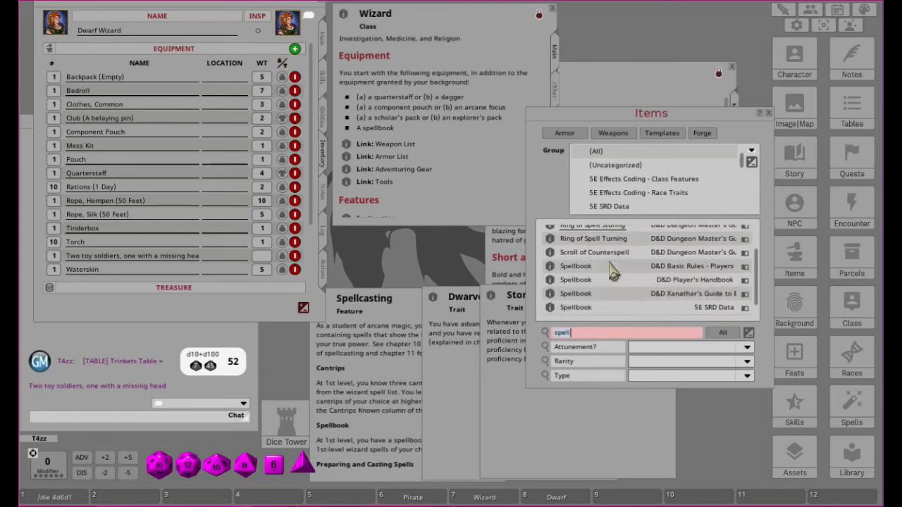
drag(543, 294, 198, 190)
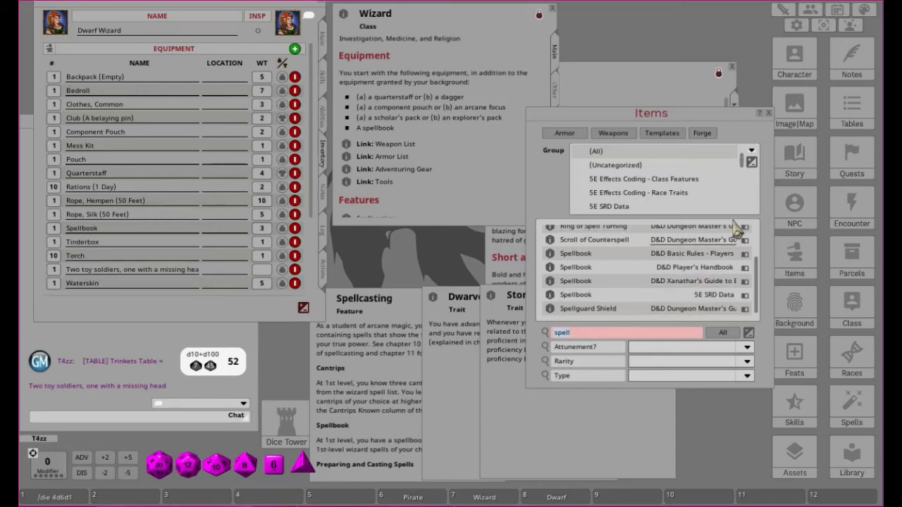
click(768, 113)
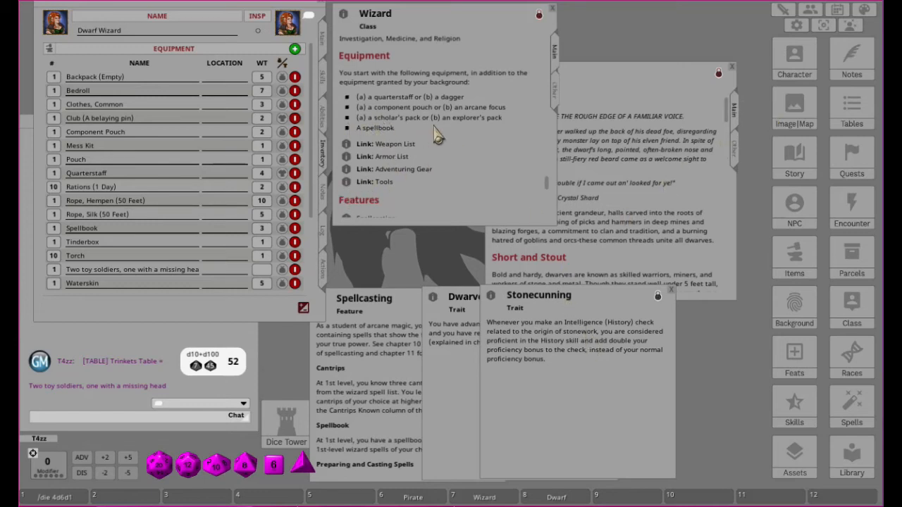
Step: Review the Wizard class's features list, spell slots and level progression table
scroll(461, 139, down, 10)
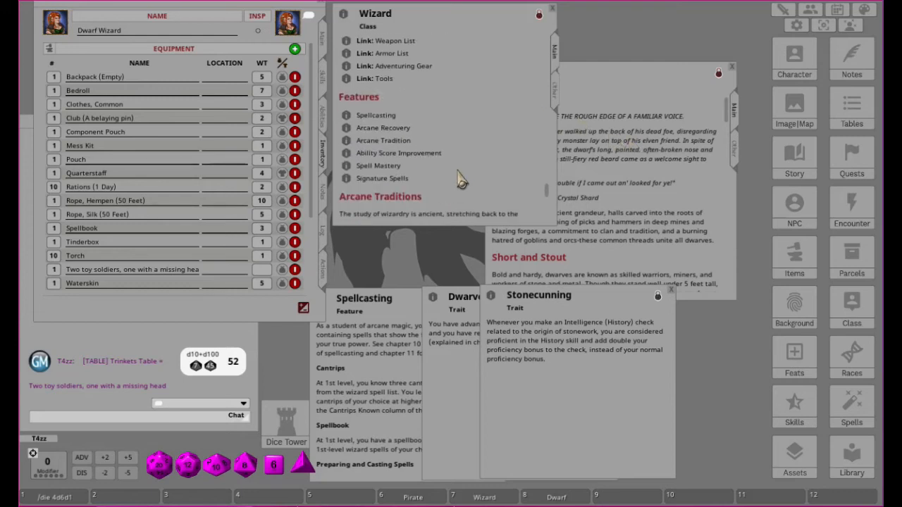
scroll(461, 178, up, 3)
scroll(462, 178, up, 6)
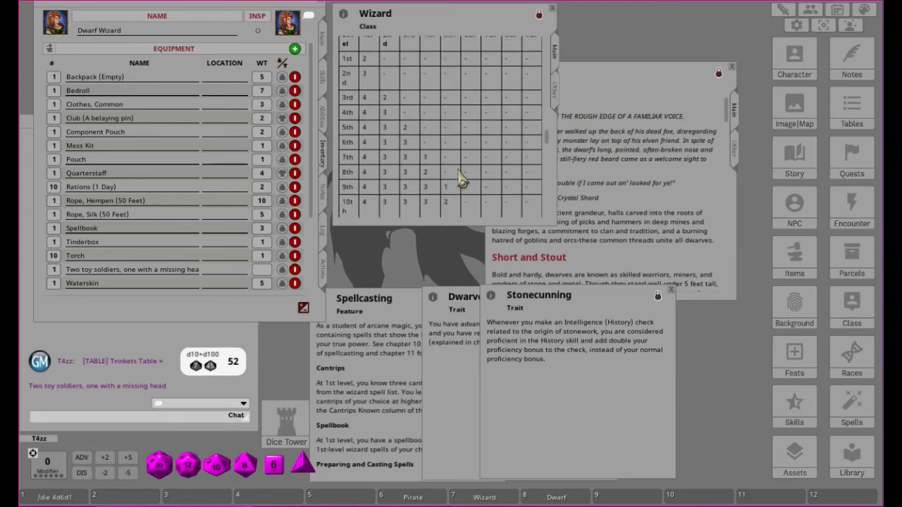
scroll(460, 179, up, 8)
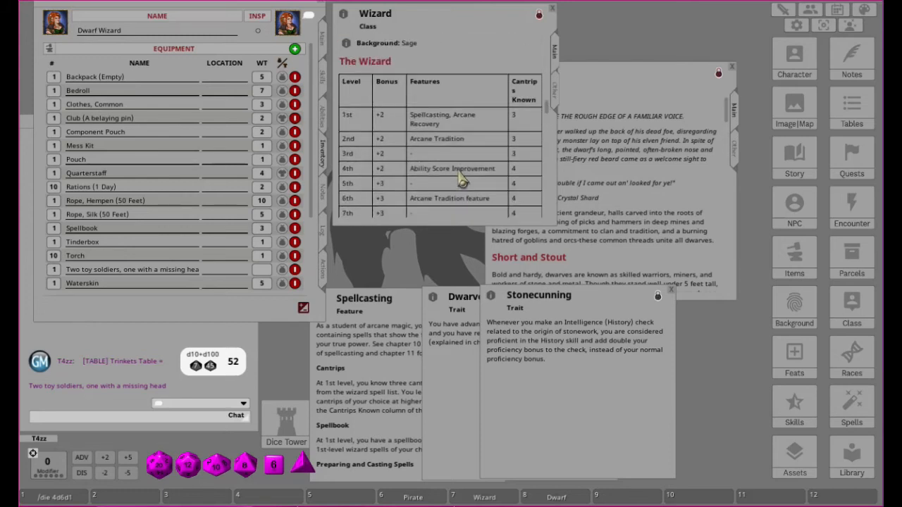
Step: Review the Spellcasting feature's cantrip, spellbook and preparation rules against the Wizard's level and spell slot tables and the character's ability scores
click(372, 299)
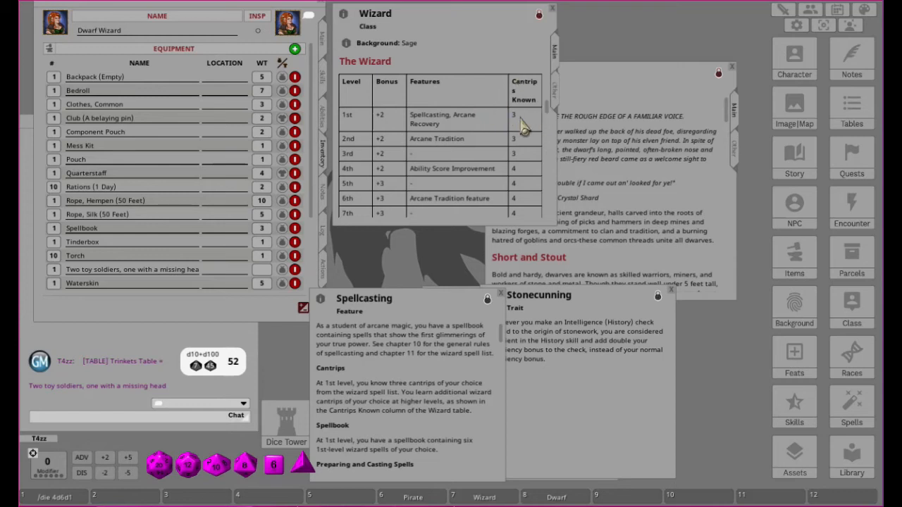
scroll(436, 152, down, 5)
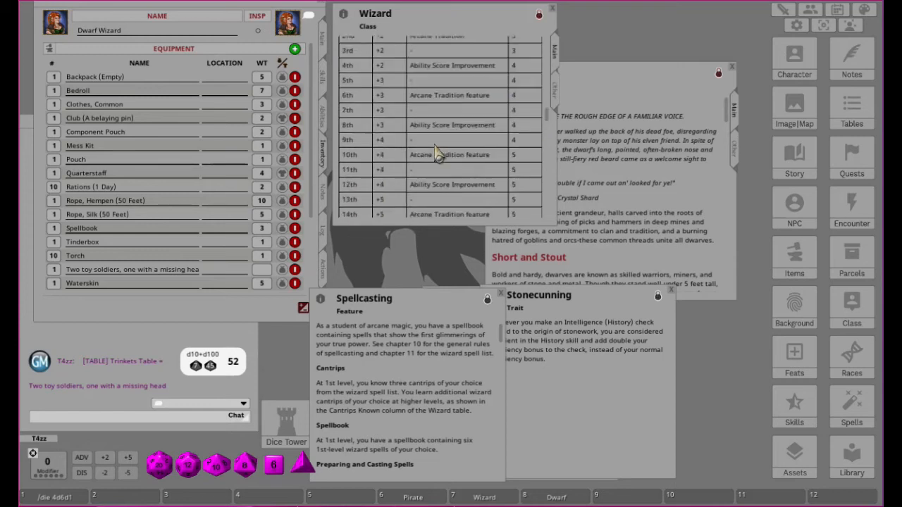
scroll(395, 148, down, 2)
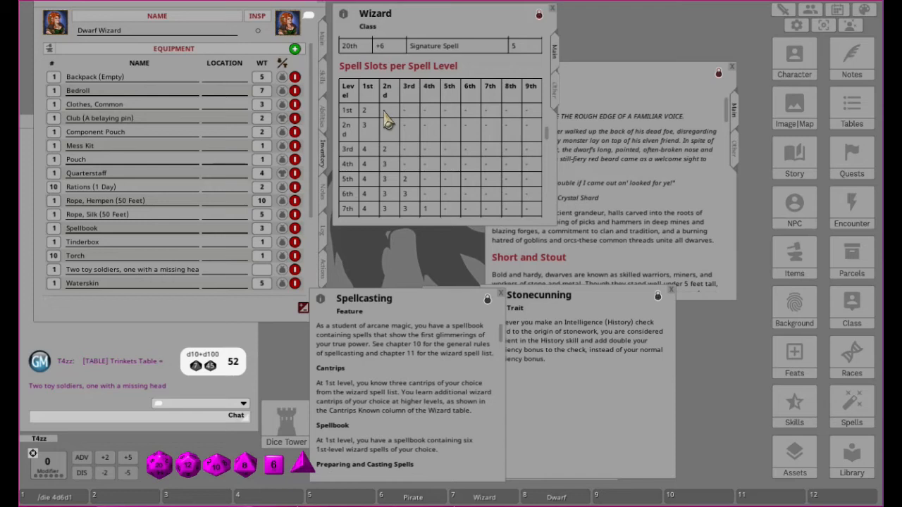
scroll(387, 121, up, 1)
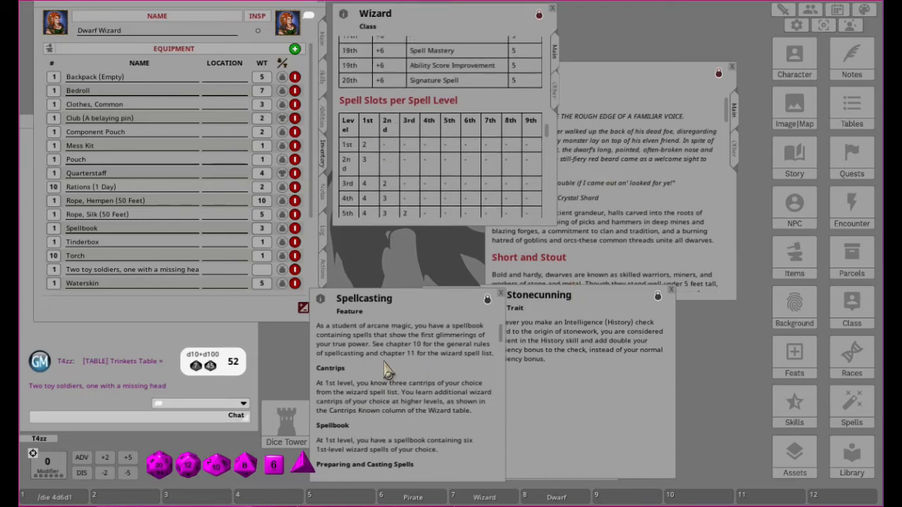
scroll(388, 386, down, 2)
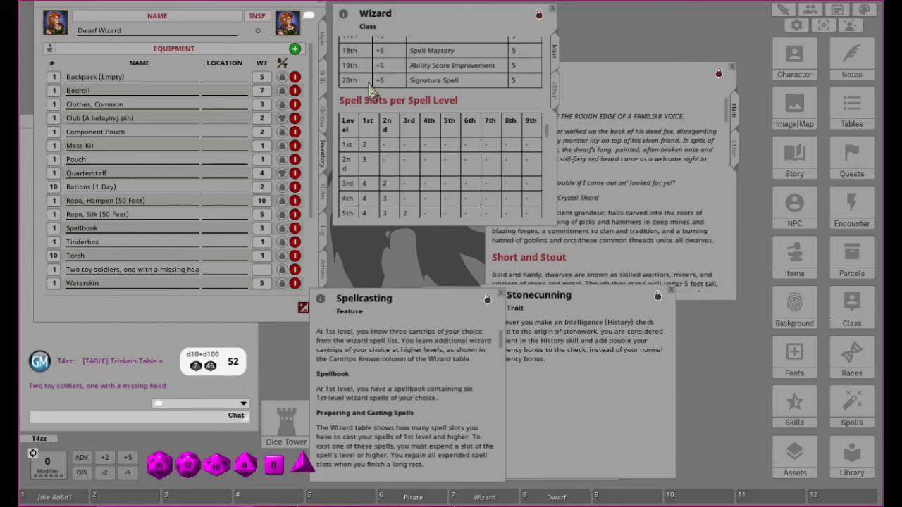
scroll(359, 384, down, 3)
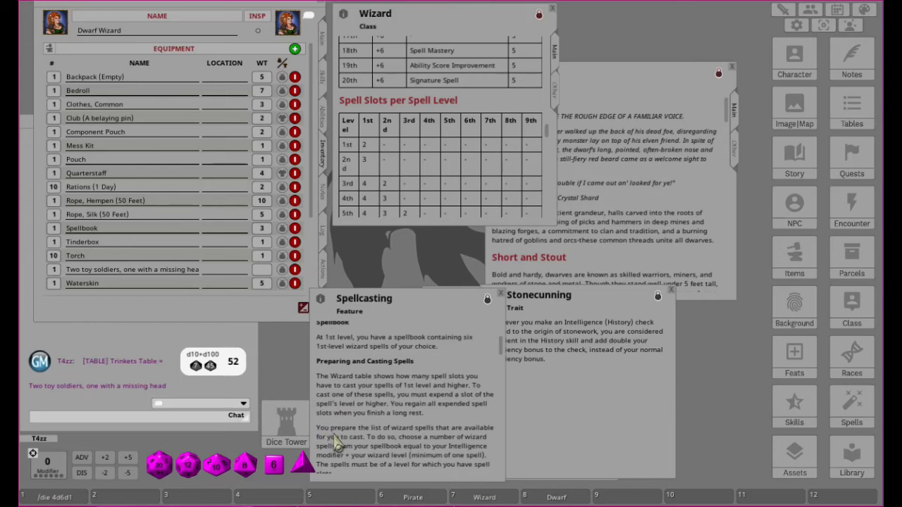
scroll(338, 441, down, 1)
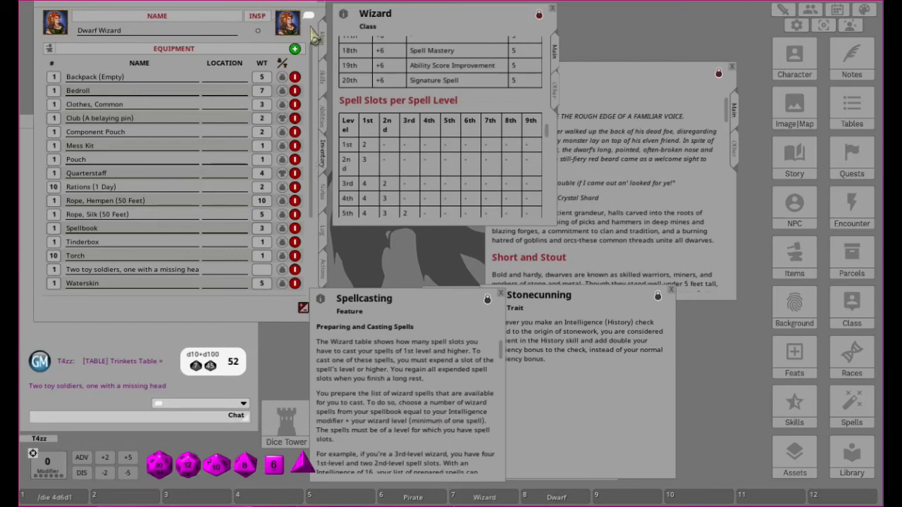
click(325, 53)
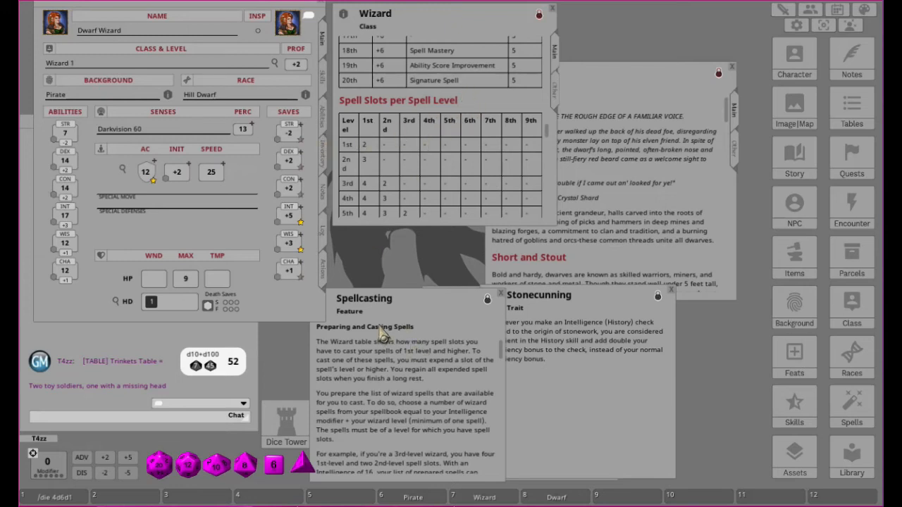
Step: Set the character's alignment to Neutral Good
click(325, 167)
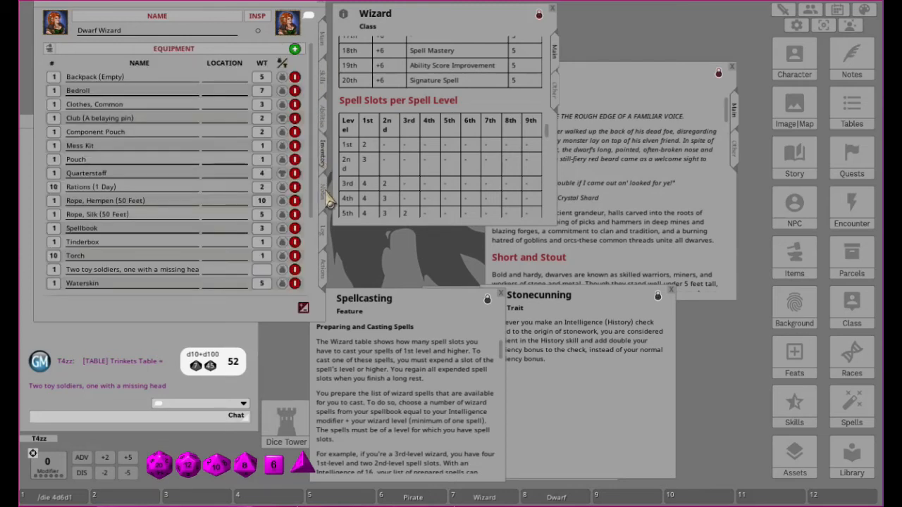
click(325, 193)
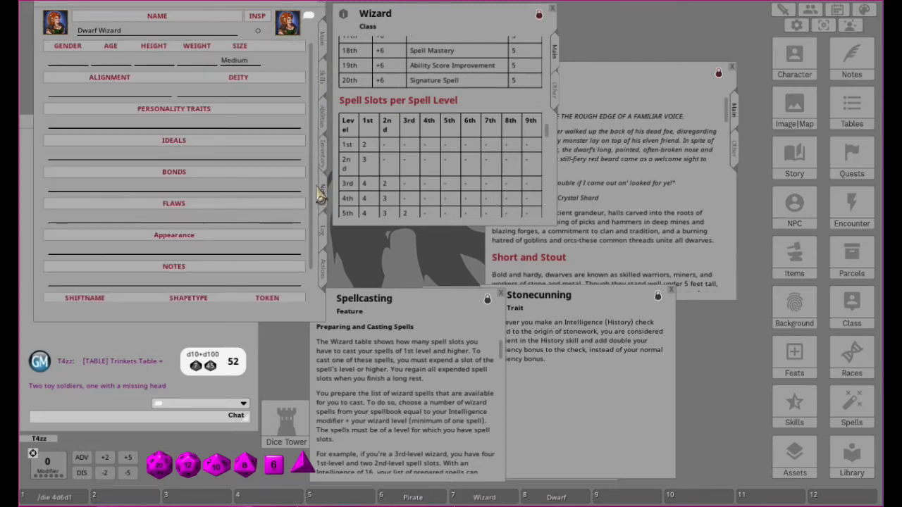
click(97, 95)
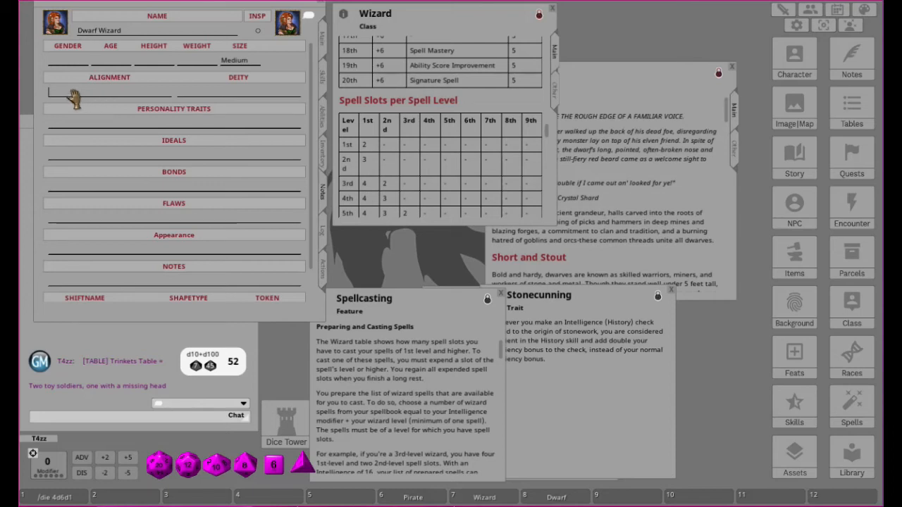
text(Neutral Good)
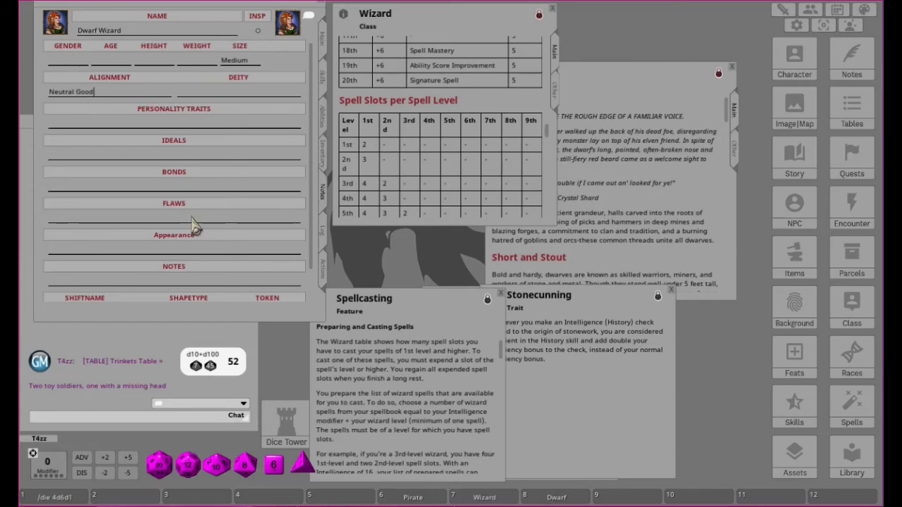
Step: Show the character's spell actions alongside the campaign's spell list, and limit that list to the 5E Effects Coding - Spells group
click(323, 233)
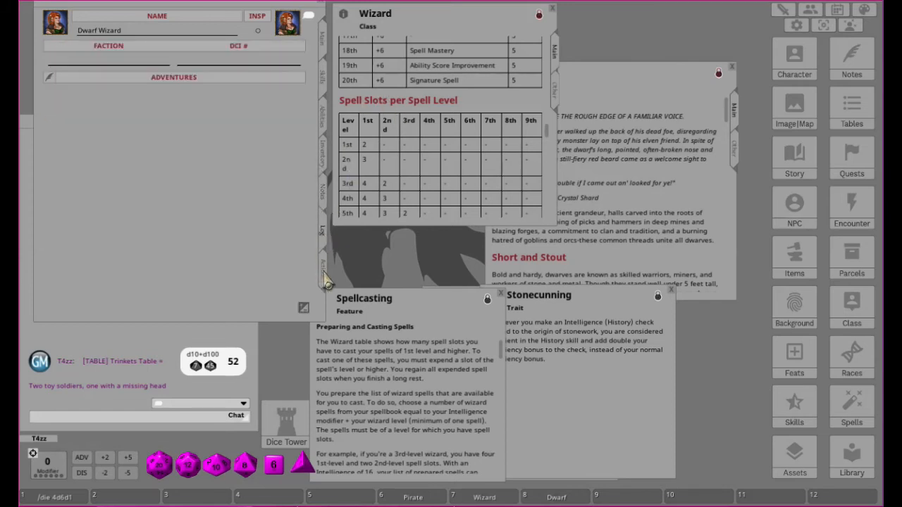
click(325, 275)
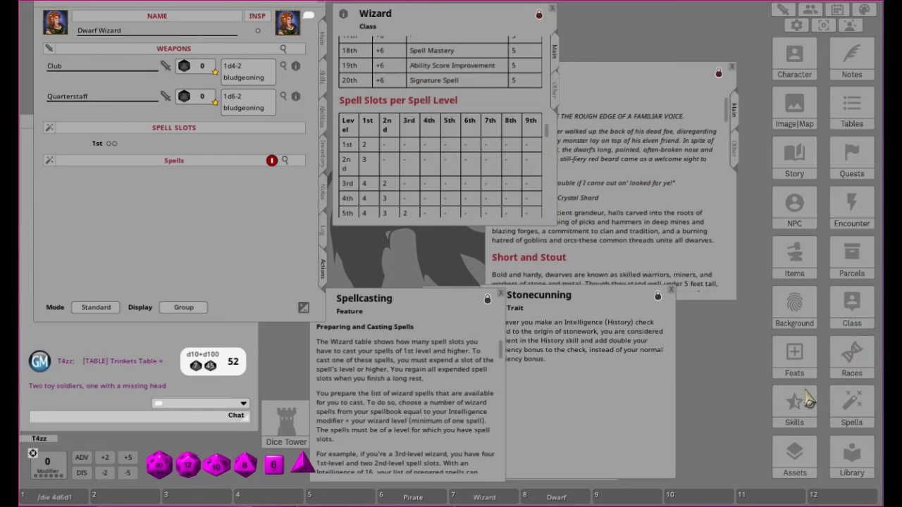
click(851, 407)
drag(752, 163, 525, 86)
drag(662, 181, 758, 182)
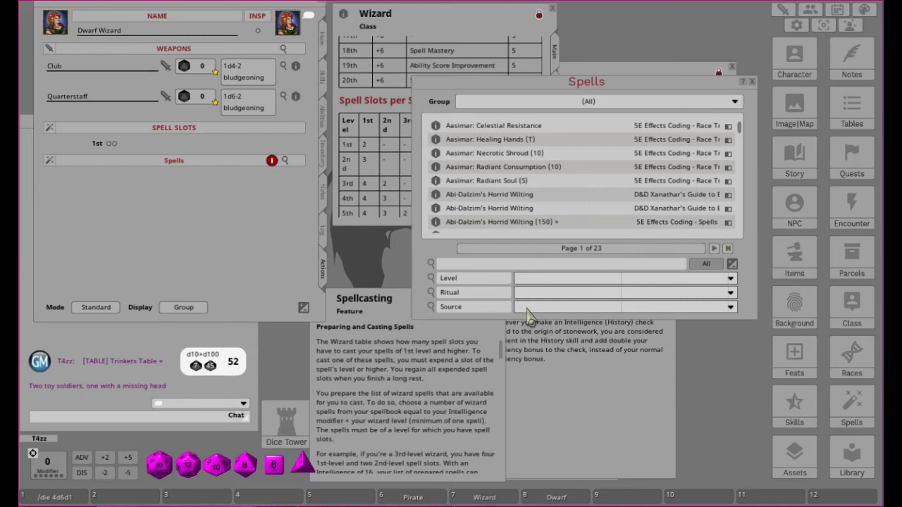
click(587, 106)
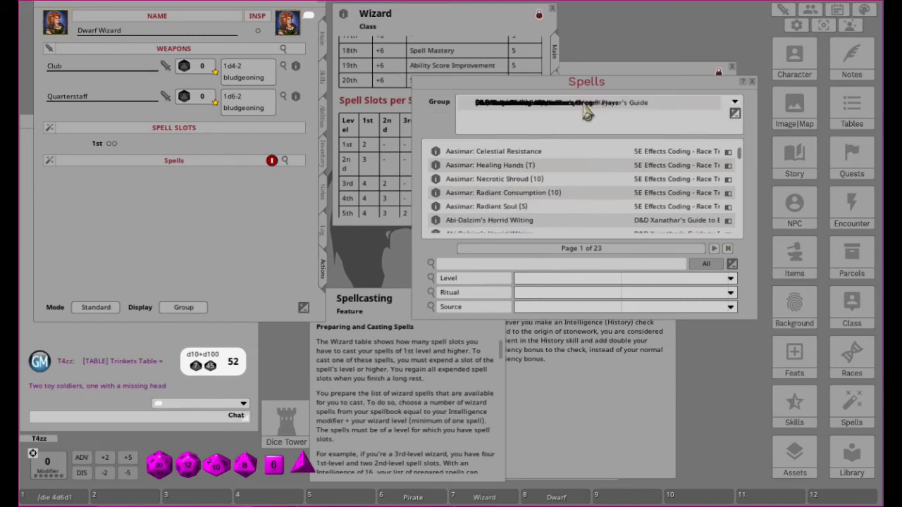
scroll(561, 151, down, 3)
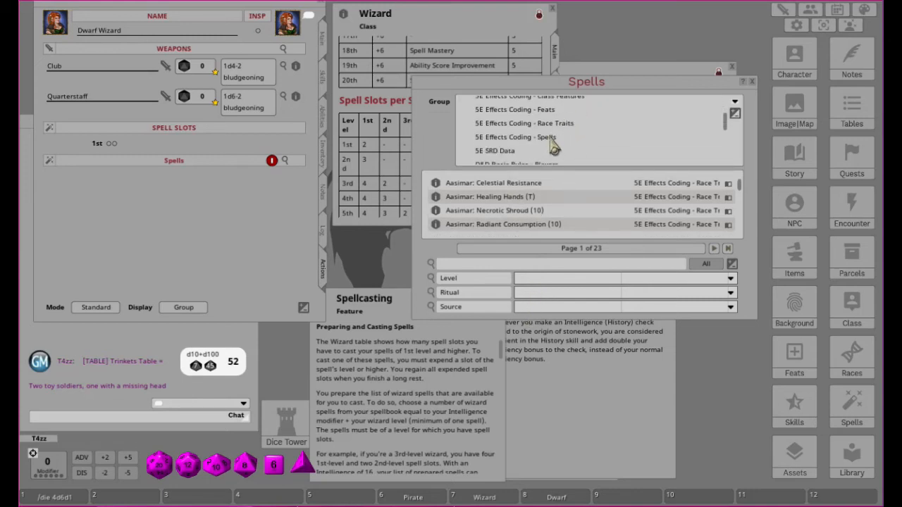
click(549, 137)
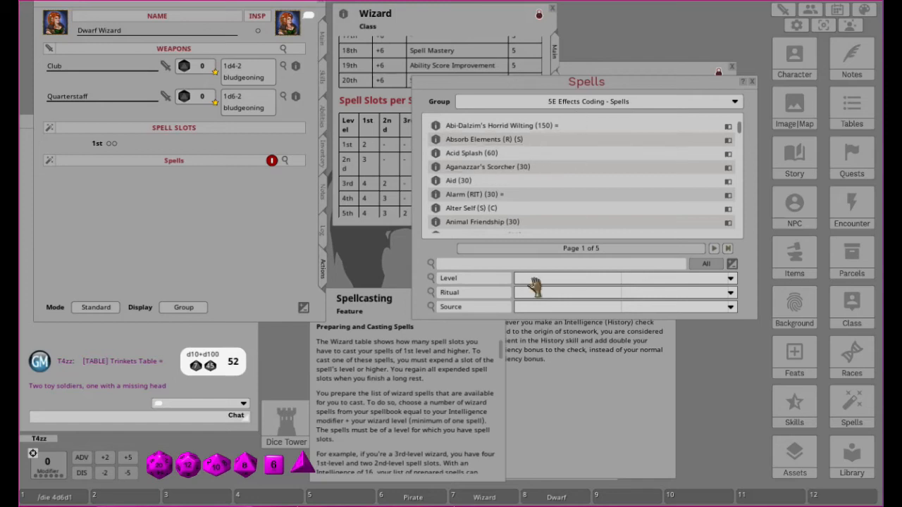
Step: Filter the spell list by the Wizard source
click(541, 309)
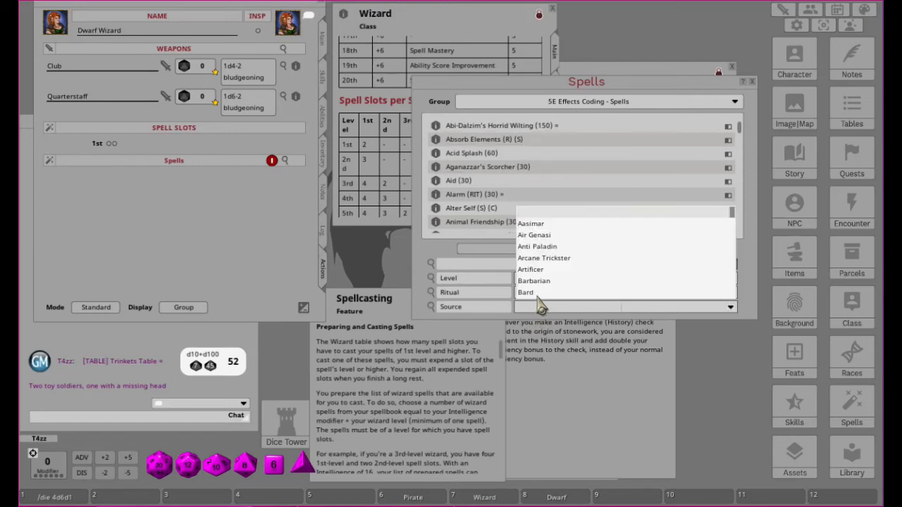
click(544, 310)
click(544, 310)
scroll(599, 262, down, 8)
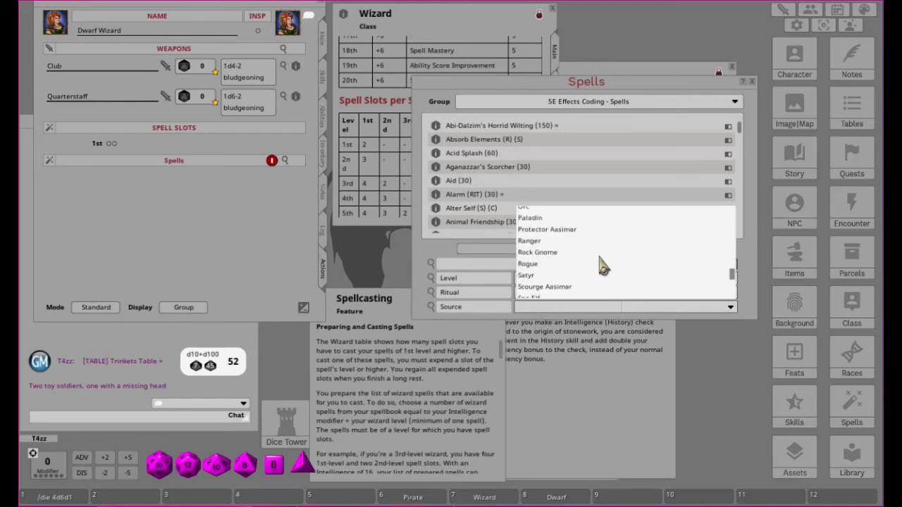
scroll(602, 266, down, 5)
click(530, 275)
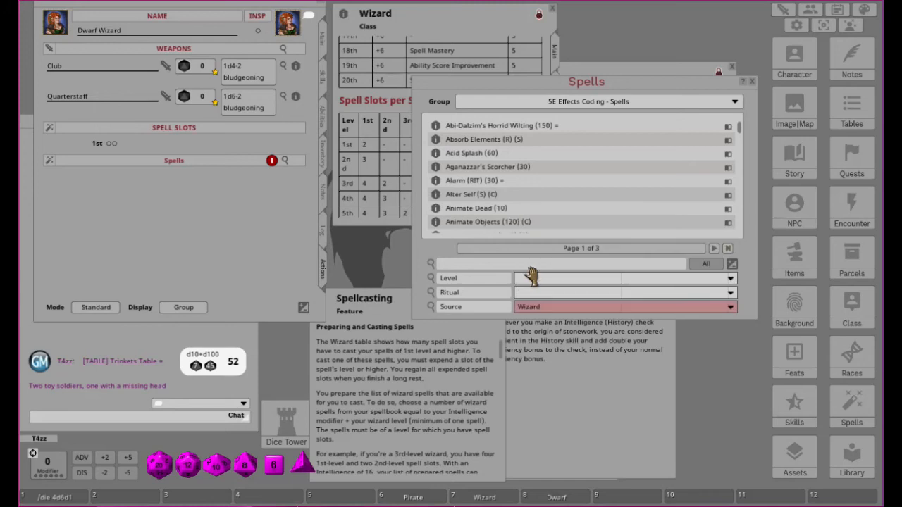
Step: Filter the Wizard spells to level 3 and browse the list as far as Fireball
click(534, 280)
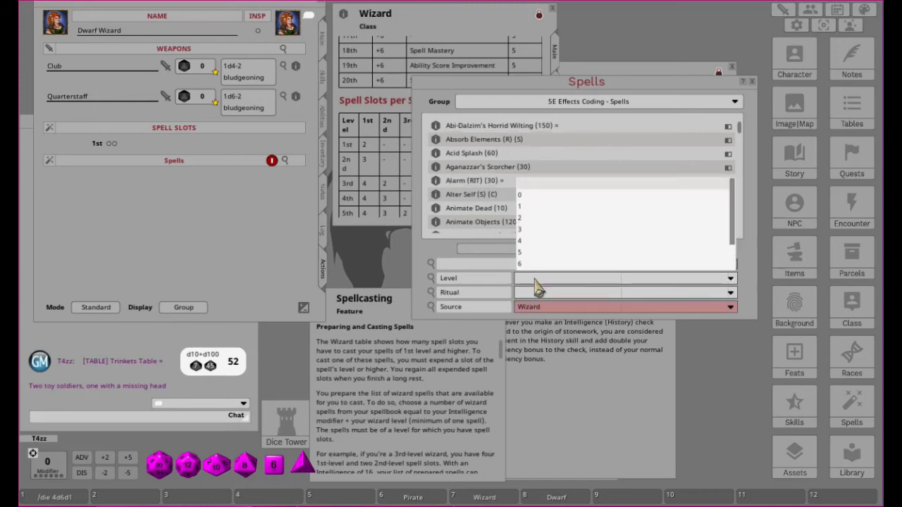
click(523, 231)
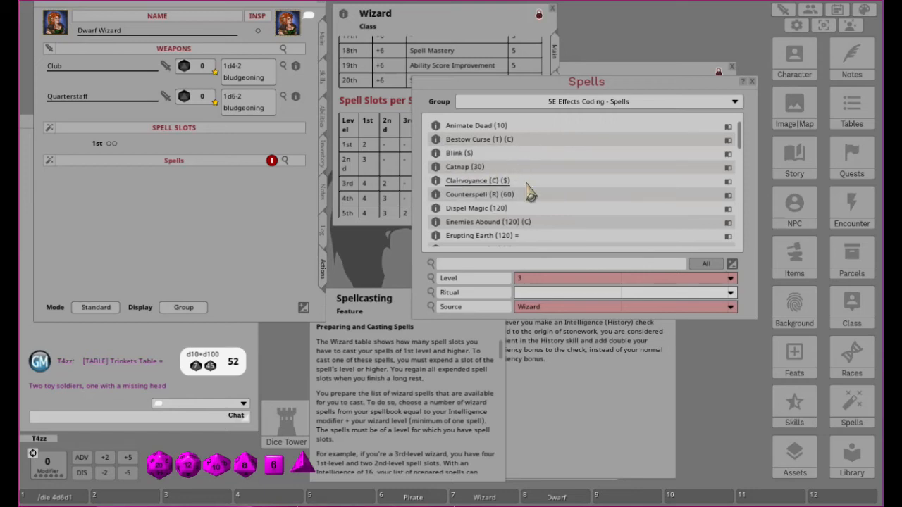
scroll(561, 192, down, 2)
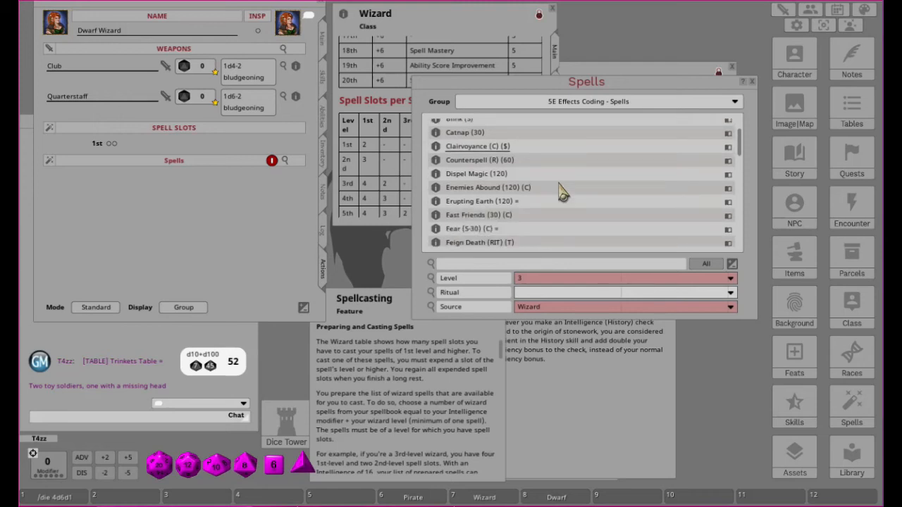
scroll(562, 192, down, 1)
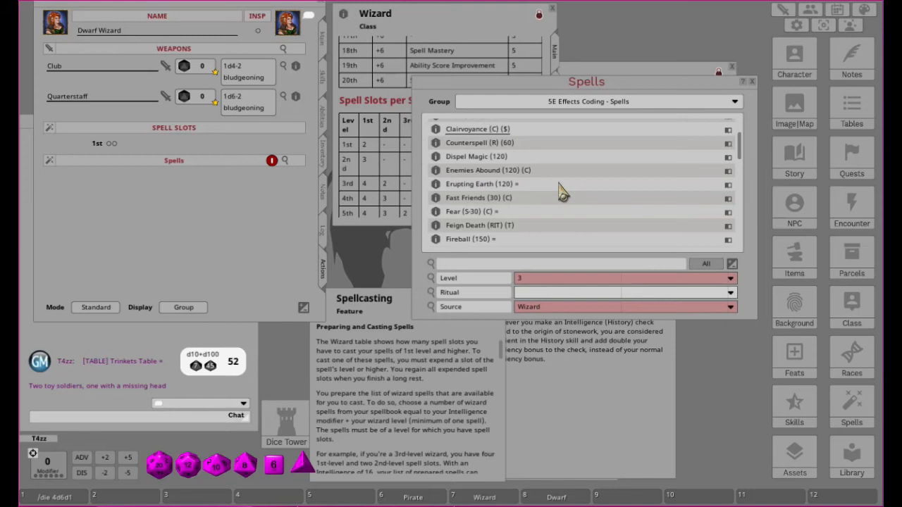
scroll(562, 192, down, 1)
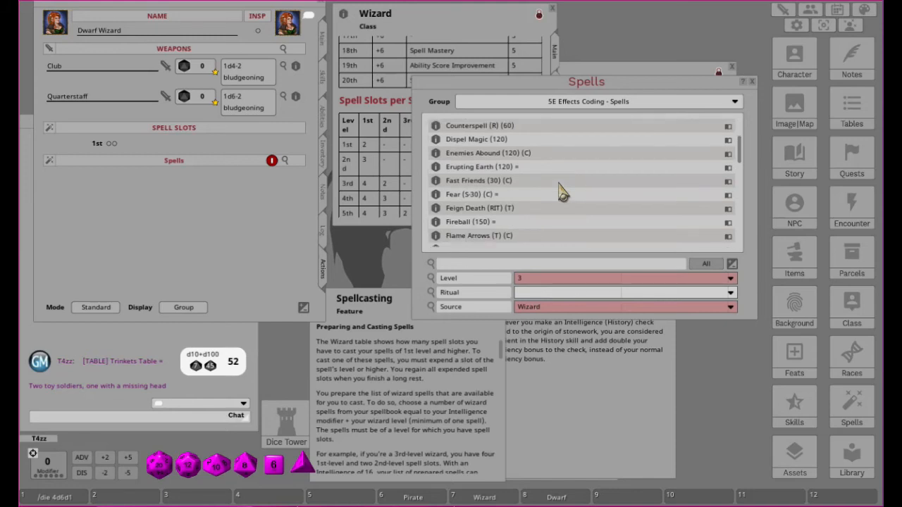
scroll(562, 192, down, 1)
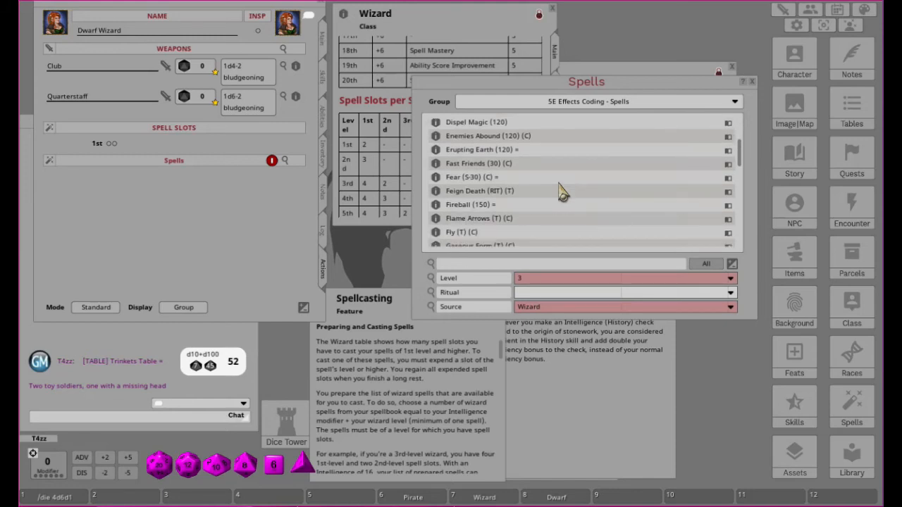
scroll(562, 192, down, 1)
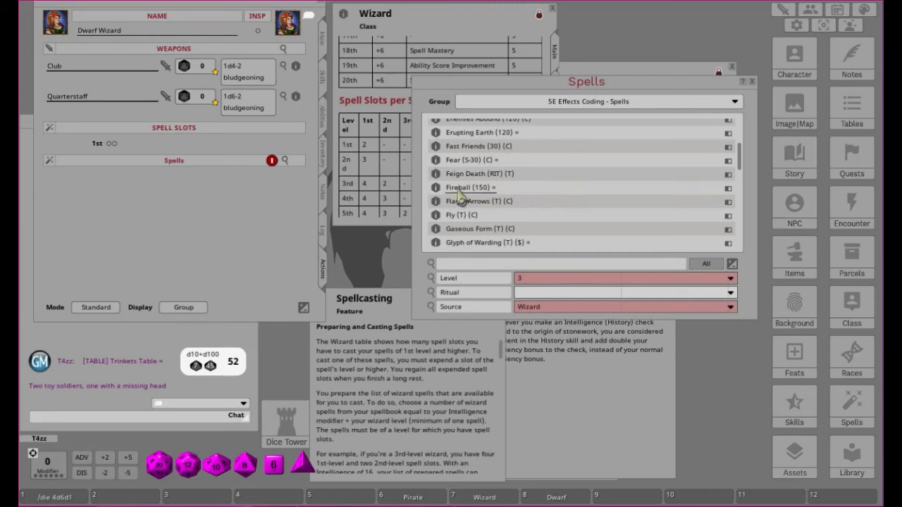
Step: Filter the Wizard spells to level 0 and try to add the Mage Hand cantrip to the character's spells
click(528, 279)
click(525, 195)
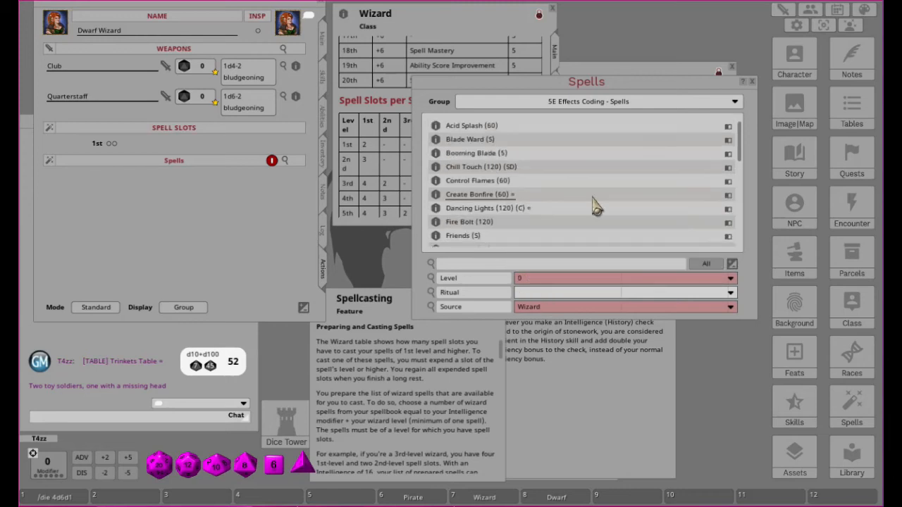
scroll(530, 161, down, 5)
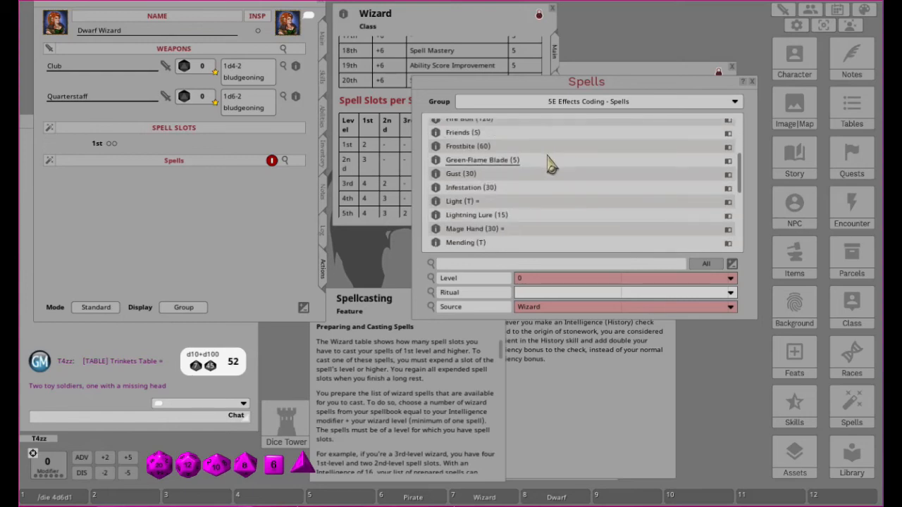
scroll(564, 178, up, 5)
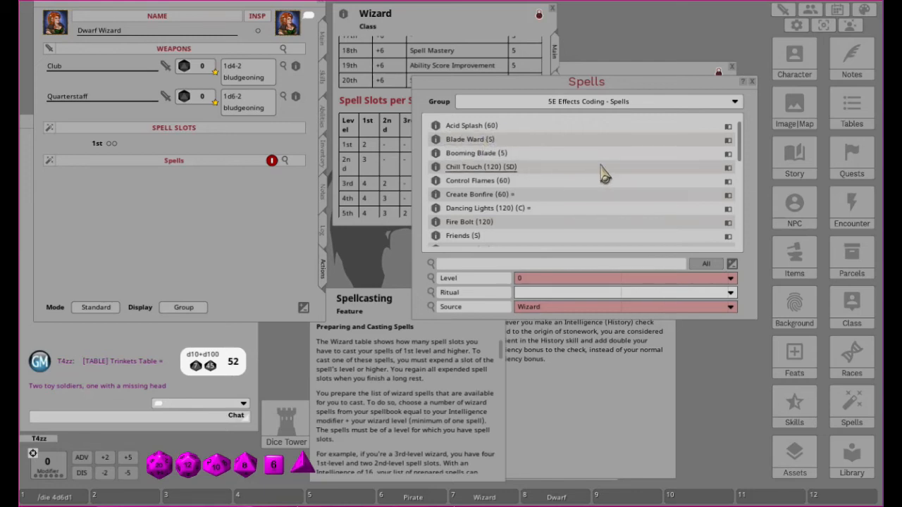
scroll(604, 176, down, 1)
scroll(604, 176, down, 1)
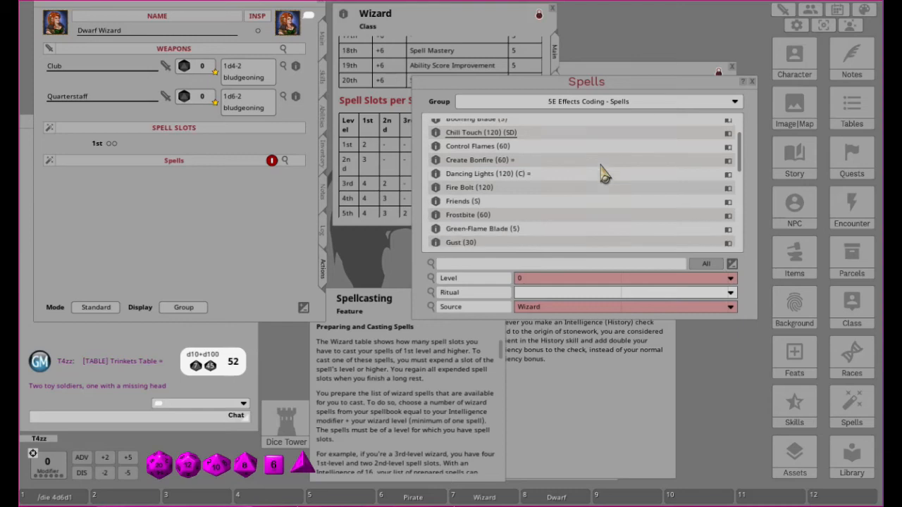
scroll(604, 176, down, 3)
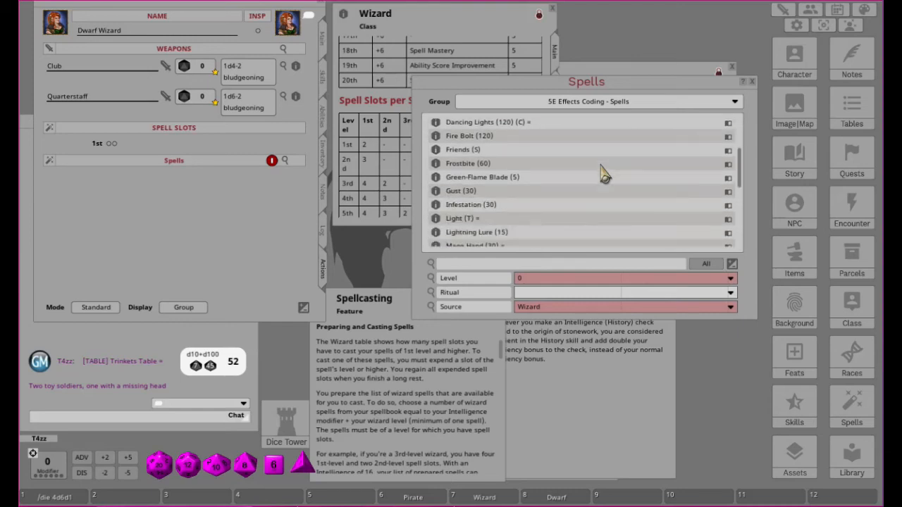
scroll(604, 177, down, 5)
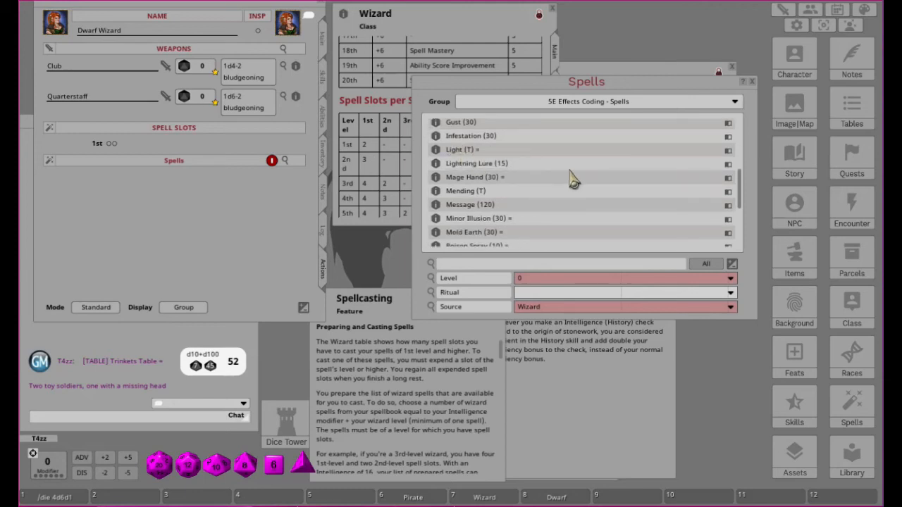
drag(436, 177, 204, 206)
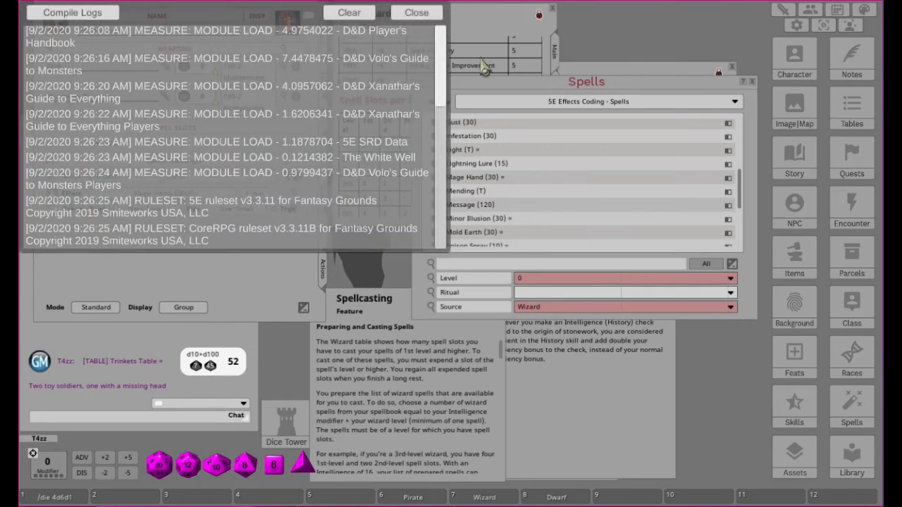
Step: Add the Chill Touch cantrip from the Spells list to the character and collapse the action details of Chill Touch and Mage Hand
click(418, 12)
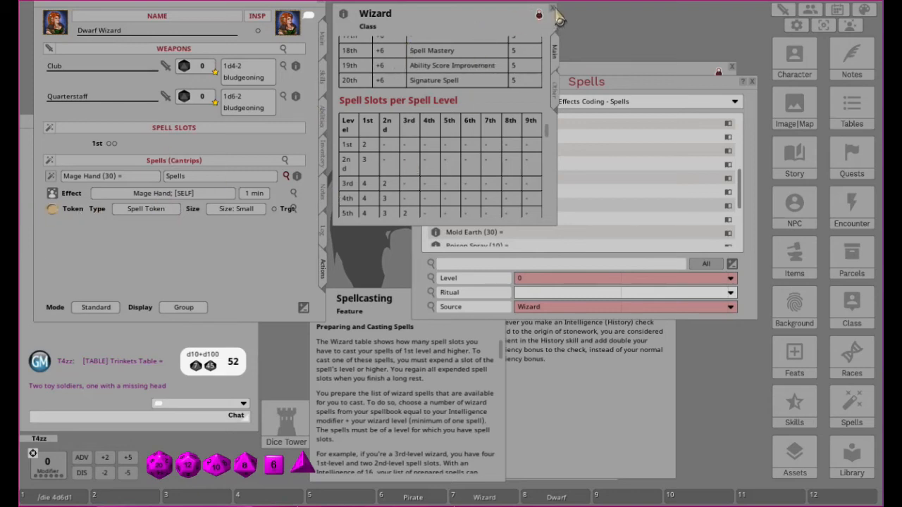
click(630, 89)
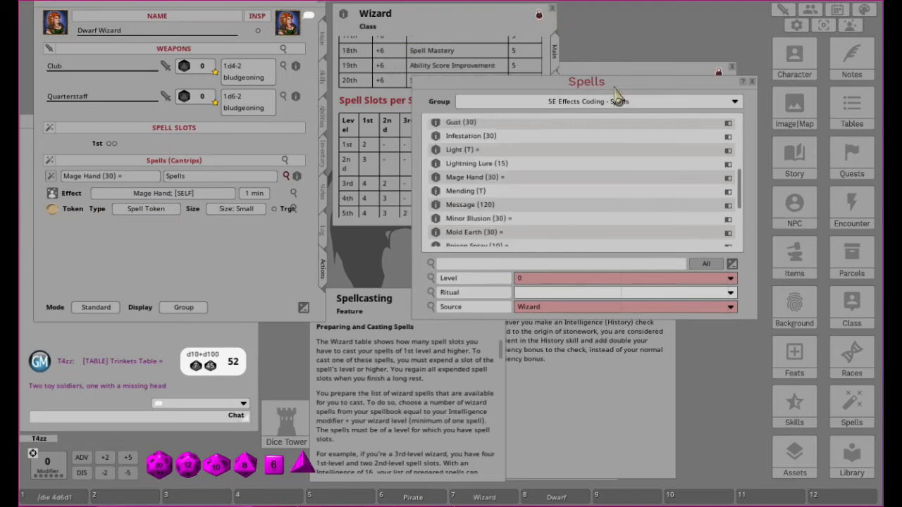
scroll(588, 183, down, 1)
scroll(588, 183, down, 1)
scroll(589, 183, down, 1)
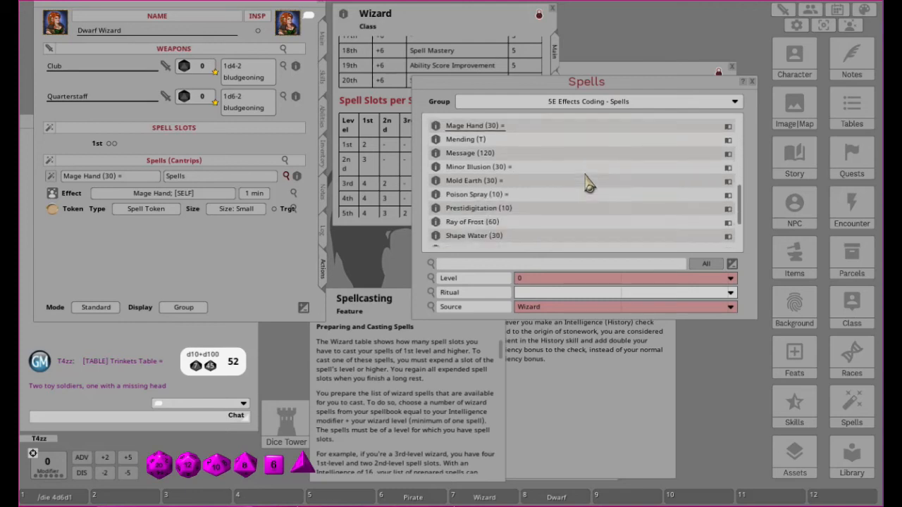
scroll(588, 184, down, 1)
scroll(588, 184, down, 1)
scroll(588, 183, down, 1)
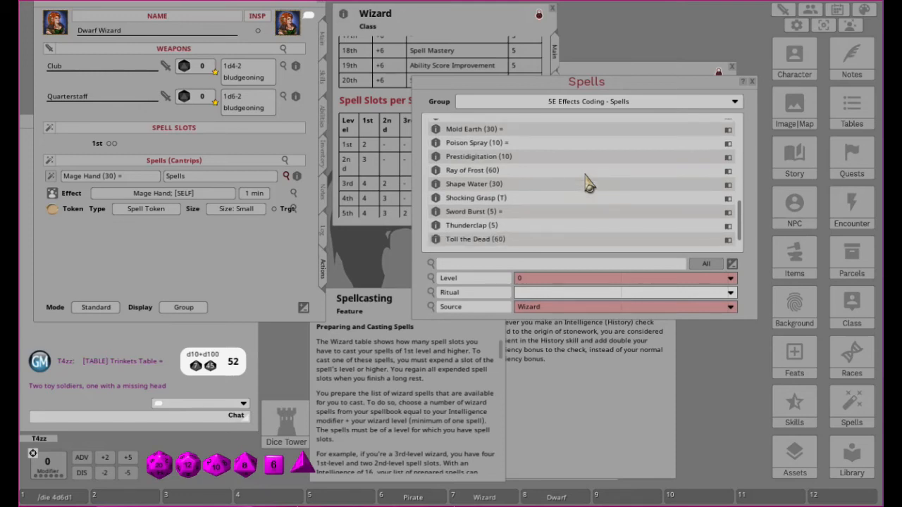
scroll(588, 183, down, 1)
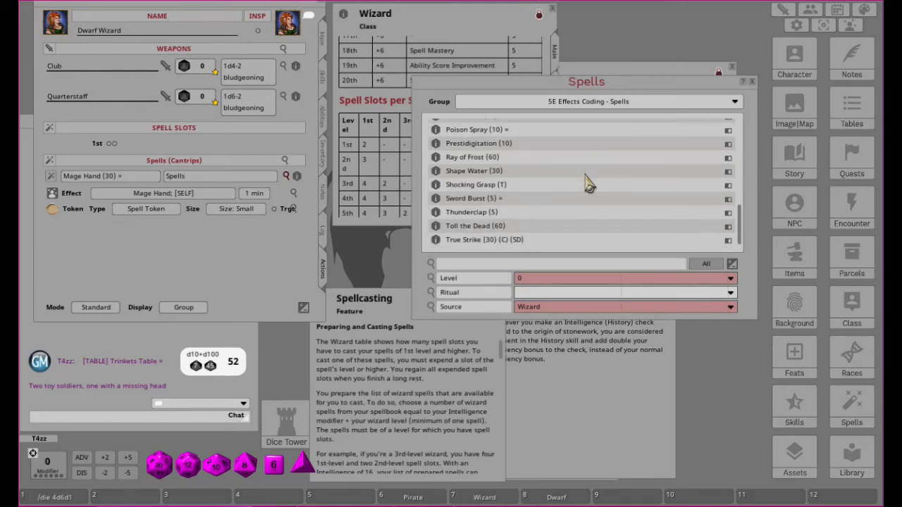
scroll(589, 185, up, 10)
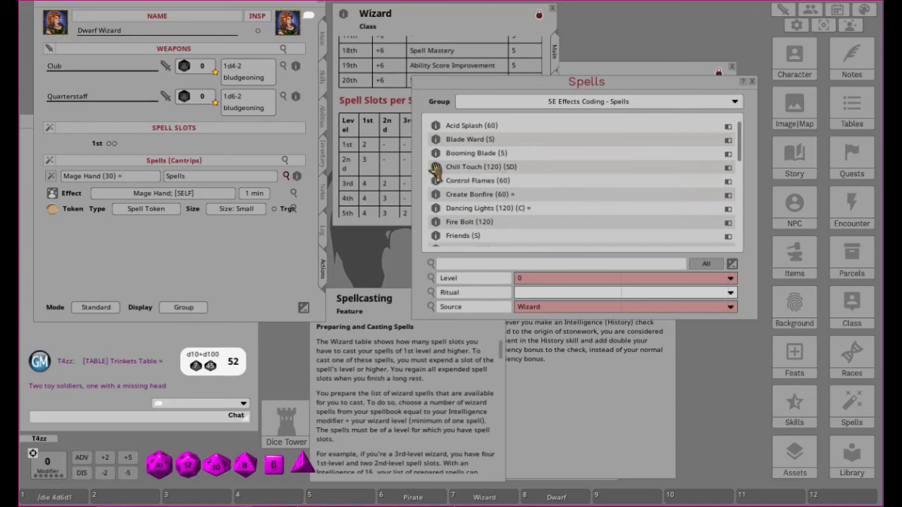
drag(434, 169, 135, 245)
click(286, 176)
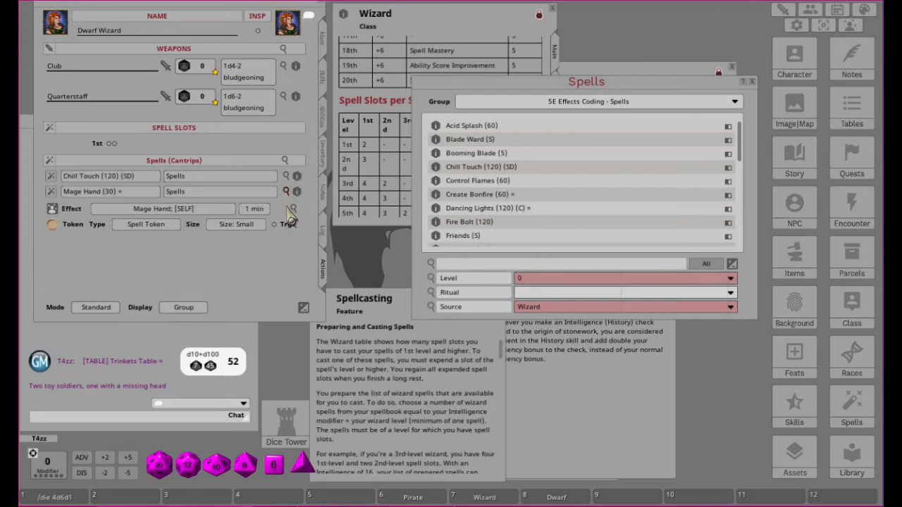
click(286, 191)
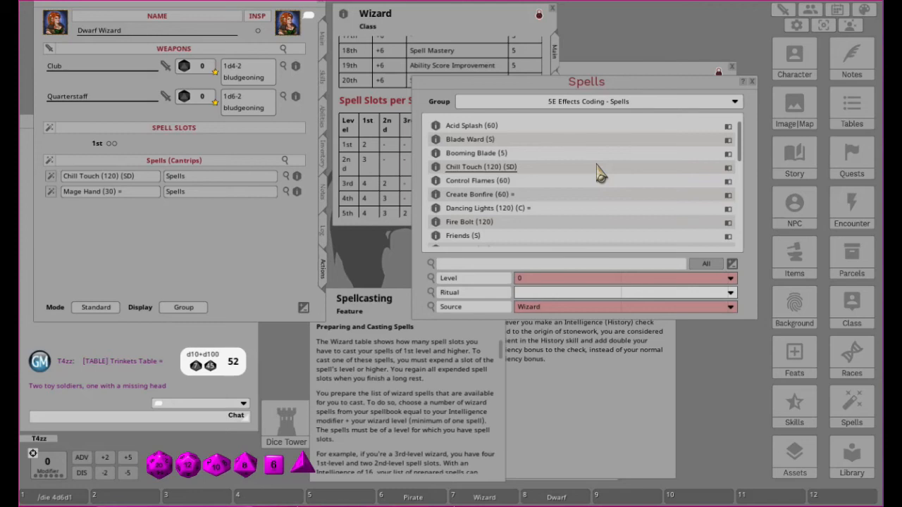
Step: Add the Mold Earth cantrip from the level 0 Wizard list to the character's spells
scroll(597, 173, down, 5)
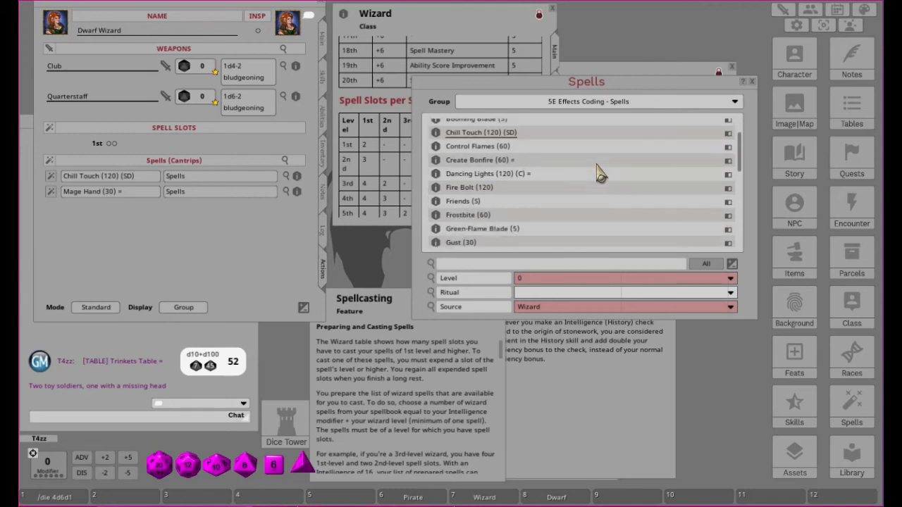
scroll(598, 173, down, 4)
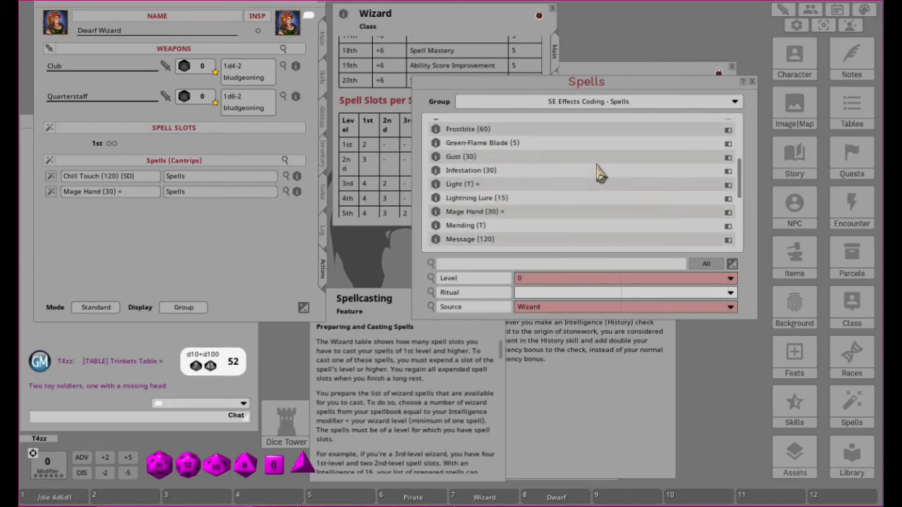
scroll(598, 174, down, 5)
scroll(597, 173, down, 6)
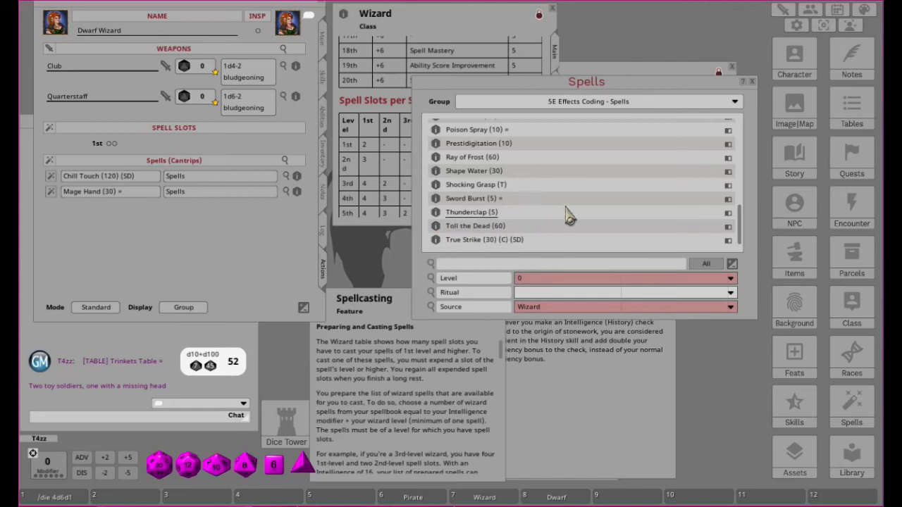
scroll(569, 216, up, 3)
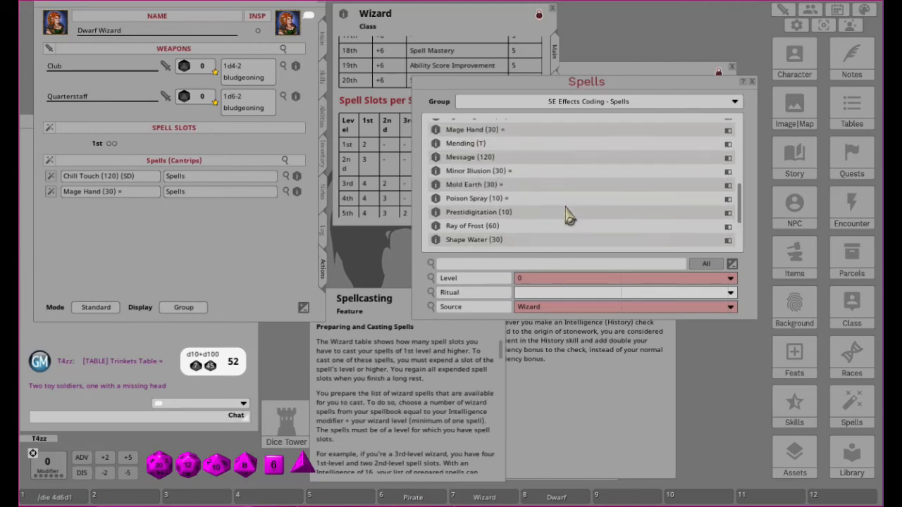
scroll(569, 215, up, 1)
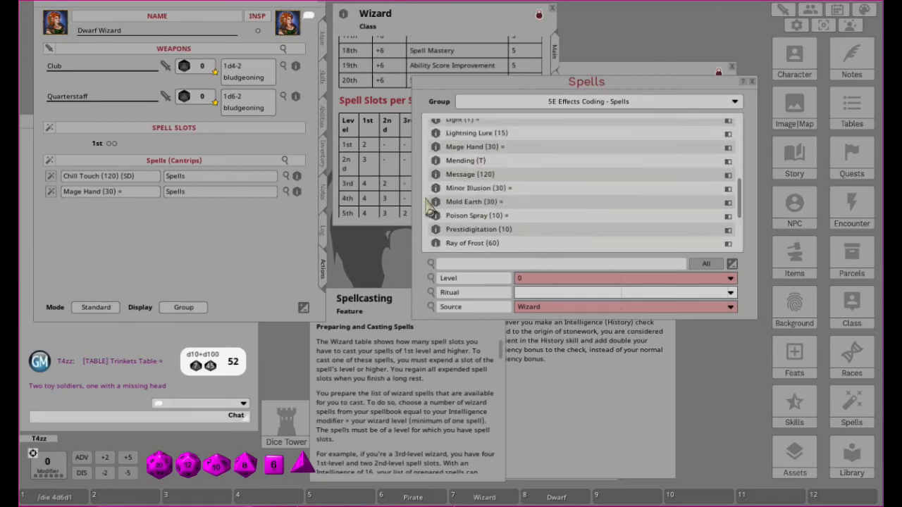
drag(437, 207, 130, 243)
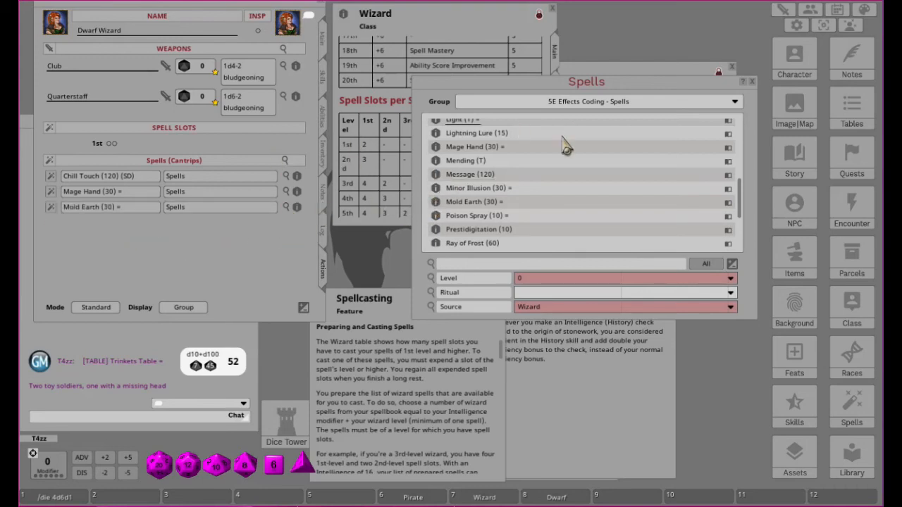
Step: Filter the Wizard spells to level 1, then add Absorb Elements and Burning Hands to the character with their details collapsed
click(535, 280)
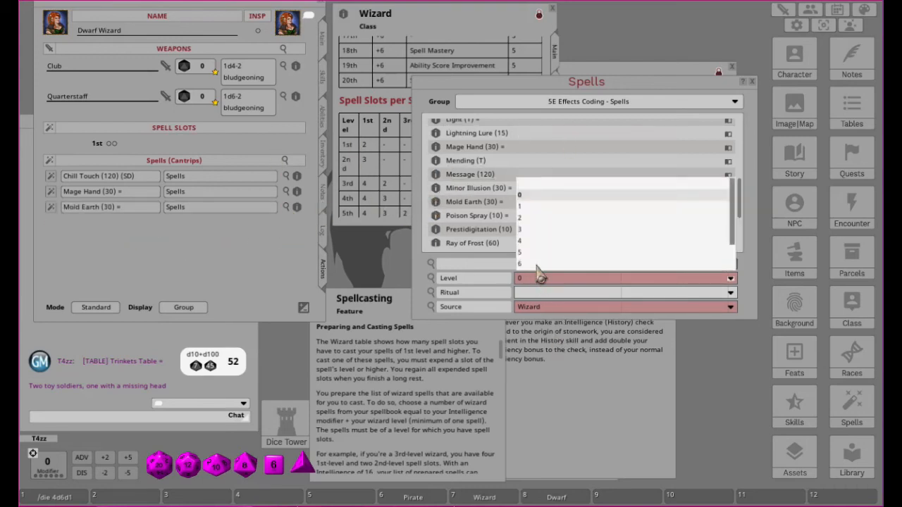
click(521, 207)
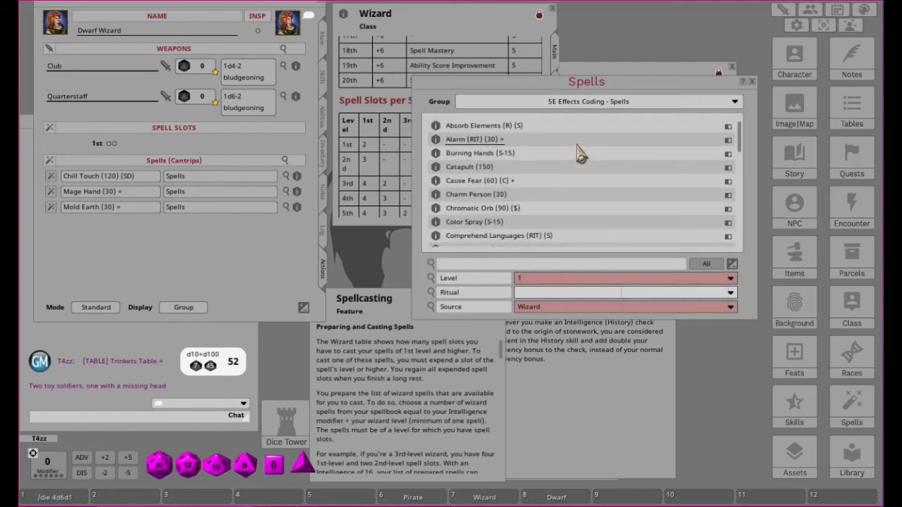
drag(437, 129, 147, 254)
click(286, 246)
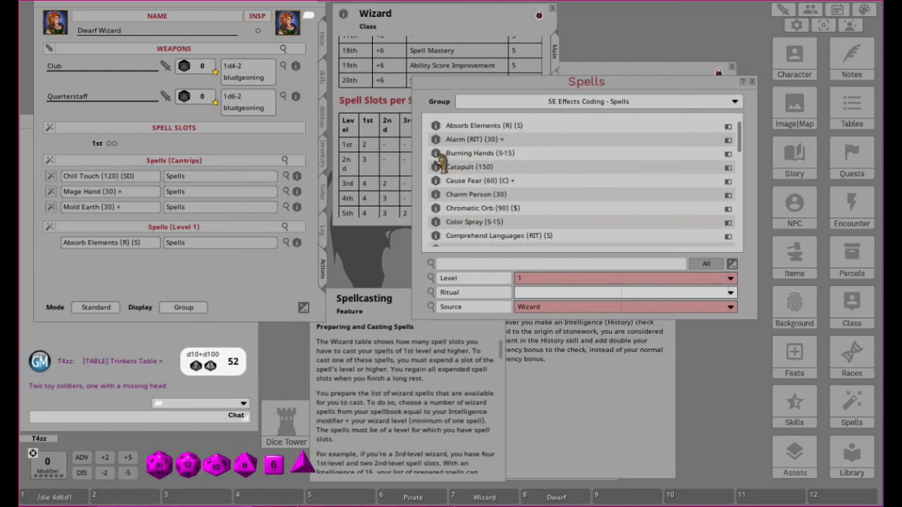
mouse_move(437, 159)
mouse_down()
mouse_move(189, 291)
mouse_move(171, 283)
mouse_up()
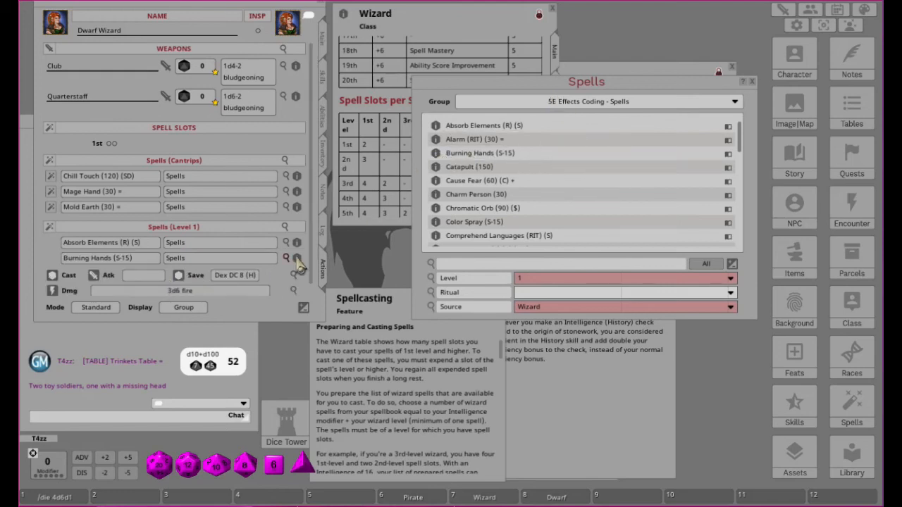
click(286, 259)
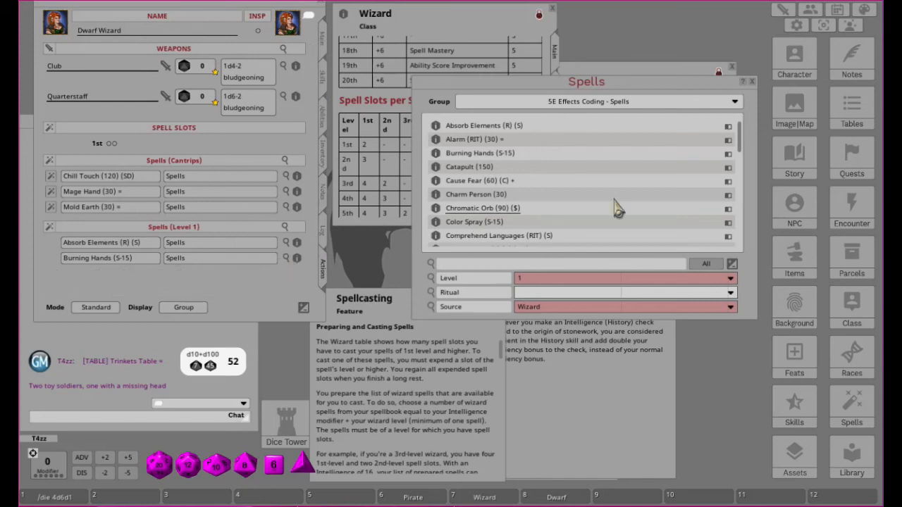
Step: Add the level 1 spells Detect Magic and Feather Fall to the character, collapsing Detect Magic's details
scroll(594, 162, down, 6)
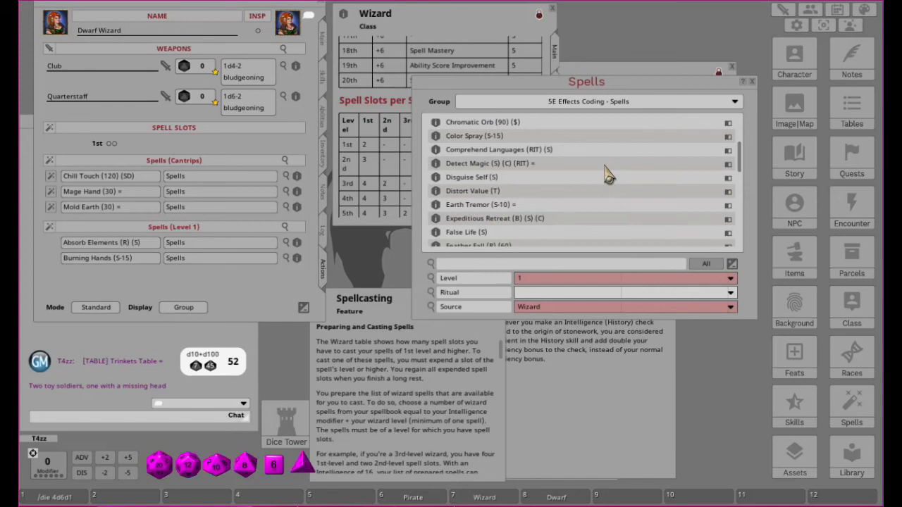
scroll(607, 175, down, 1)
drag(437, 148, 208, 283)
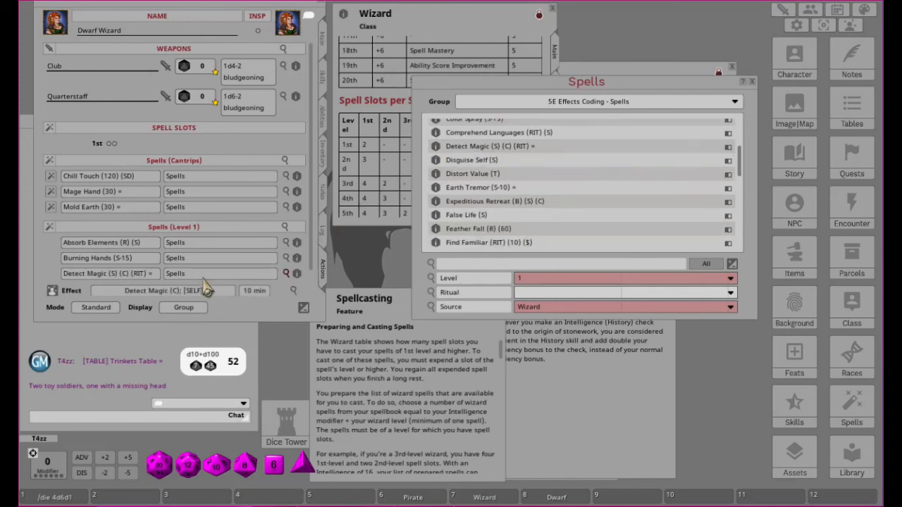
click(285, 275)
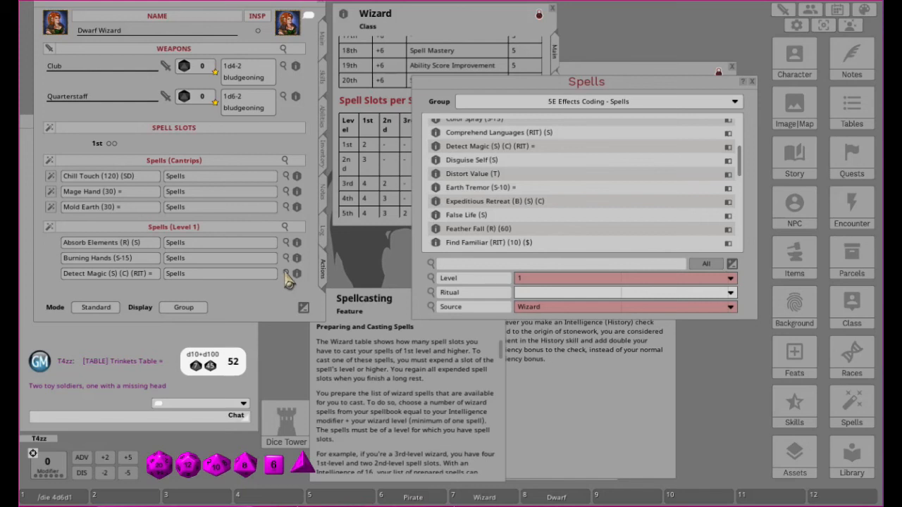
scroll(647, 186, down, 4)
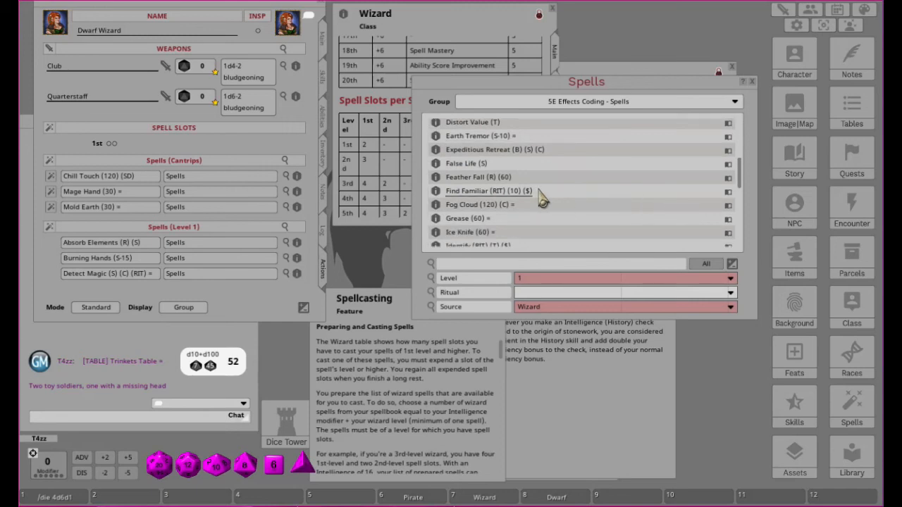
drag(236, 296, 243, 290)
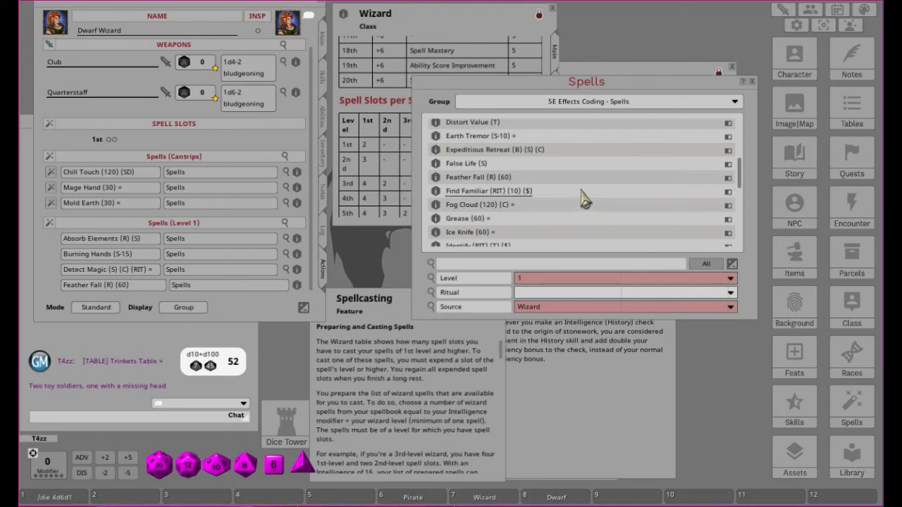
Step: Add the level 1 spells Magic Missile and Witch Bolt to the character with their action details collapsed
scroll(584, 200, down, 2)
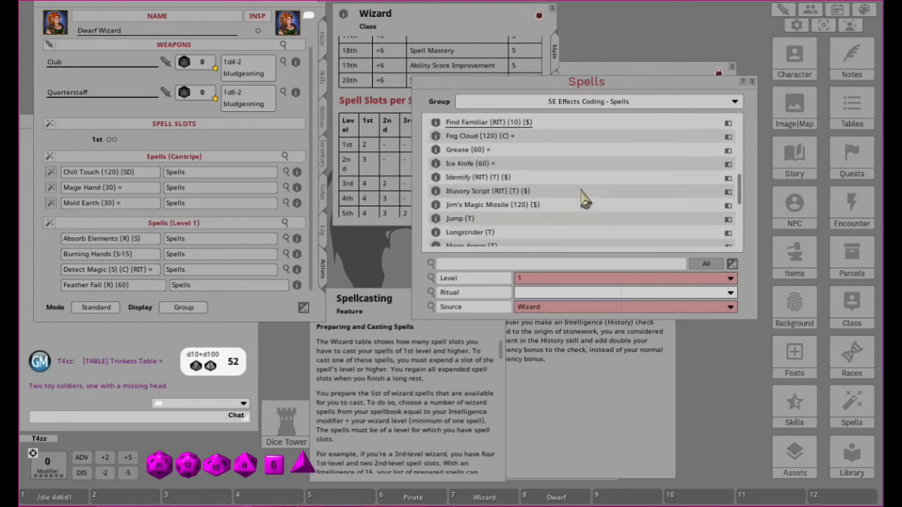
scroll(584, 200, down, 1)
scroll(585, 200, down, 2)
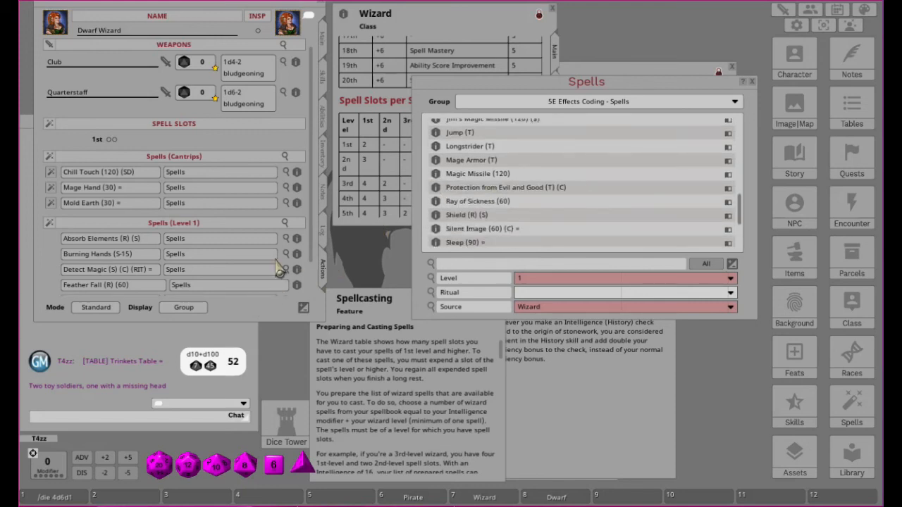
scroll(279, 269, down, 1)
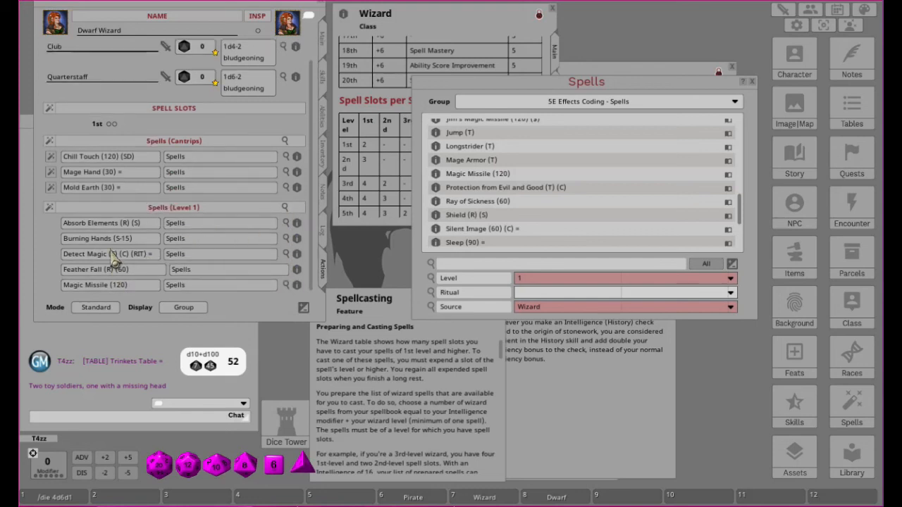
scroll(631, 177, down, 5)
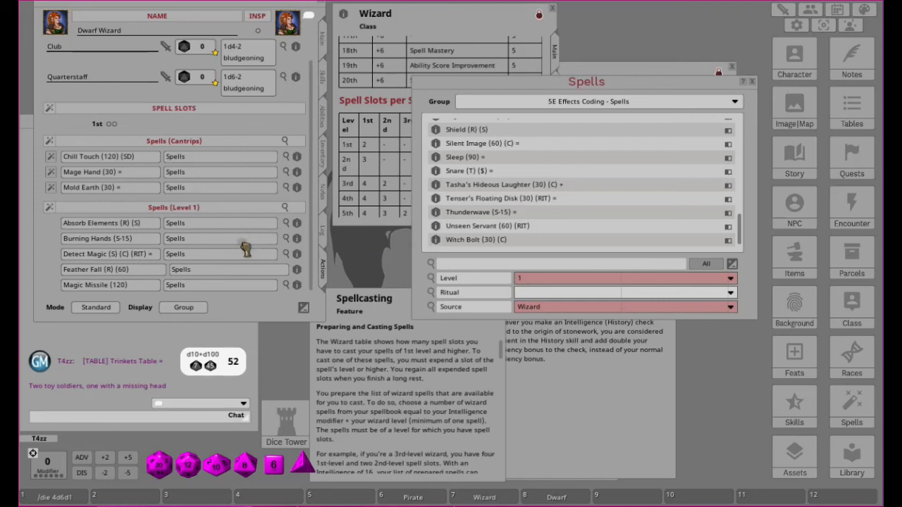
drag(246, 252, 271, 243)
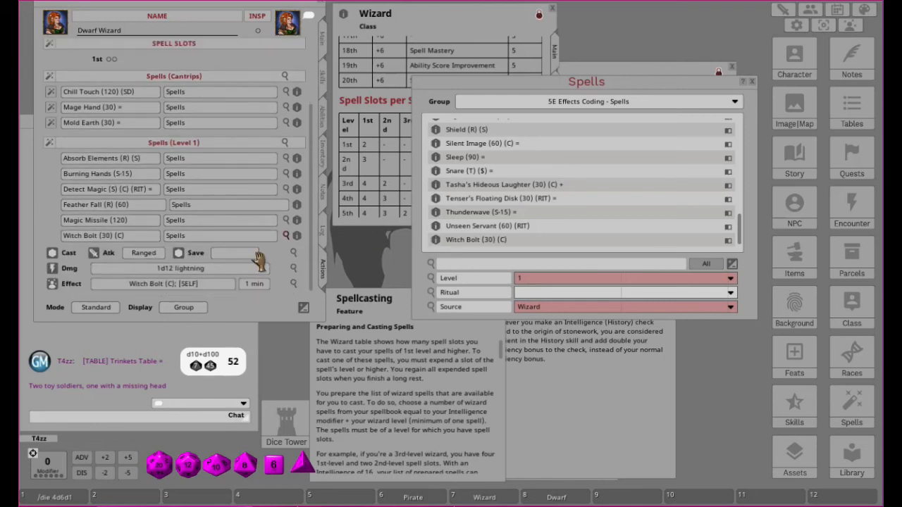
click(286, 236)
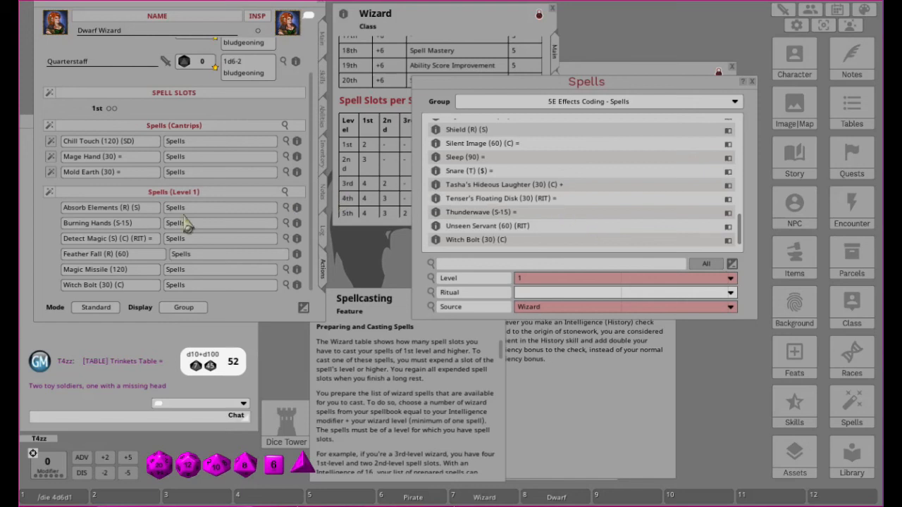
Step: In Preparation mode, mark Absorb Elements, Detect Magic, Magic Missile and Witch Bolt as prepared, and switch the actions to Combat mode
click(94, 310)
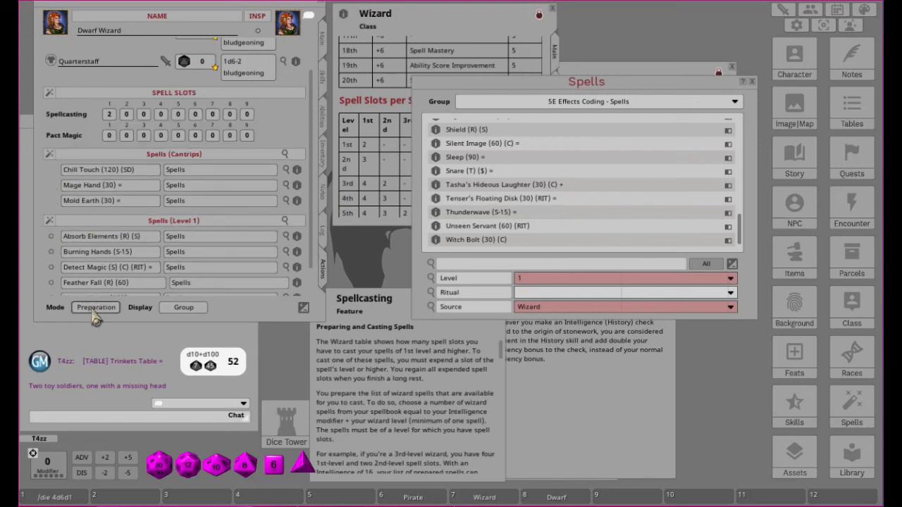
scroll(127, 247, down, 1)
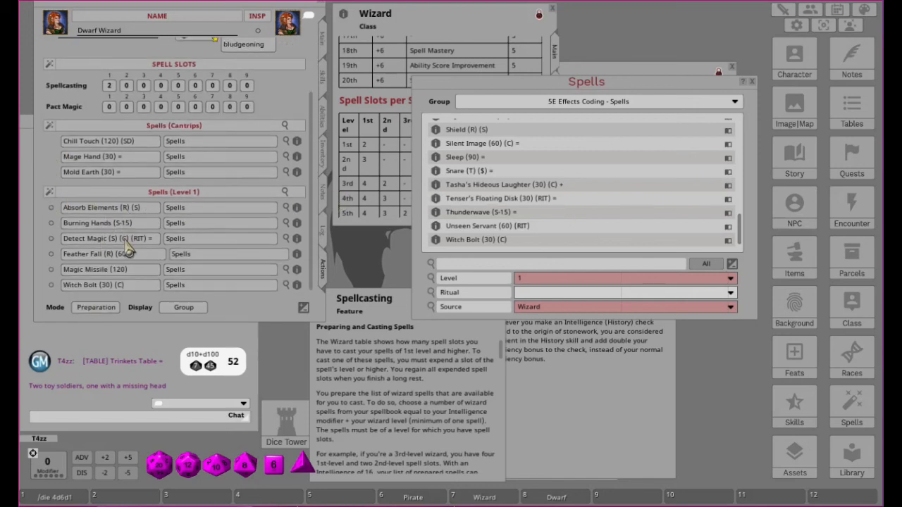
click(51, 208)
click(50, 238)
click(50, 269)
click(96, 307)
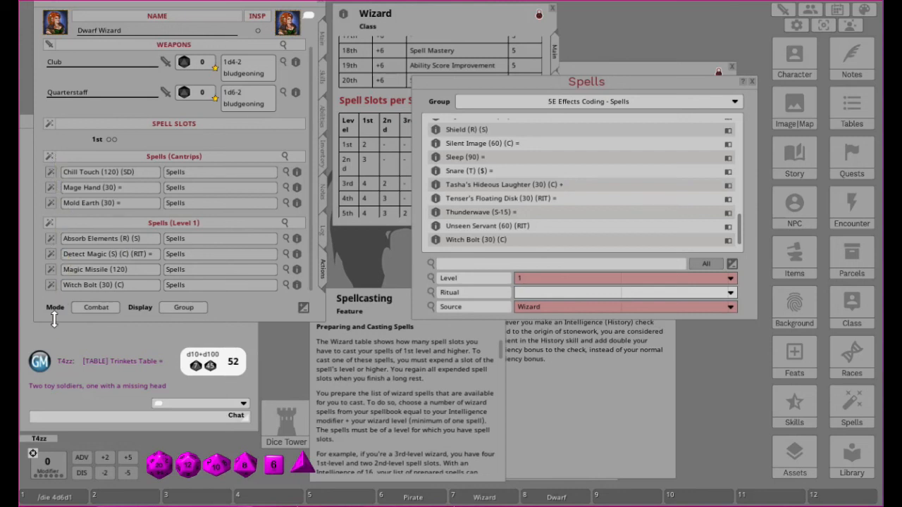
Step: Clear the level filter of the Spells list and show the Wizard entries of the 5E Effects Coding - Class Features group
click(539, 279)
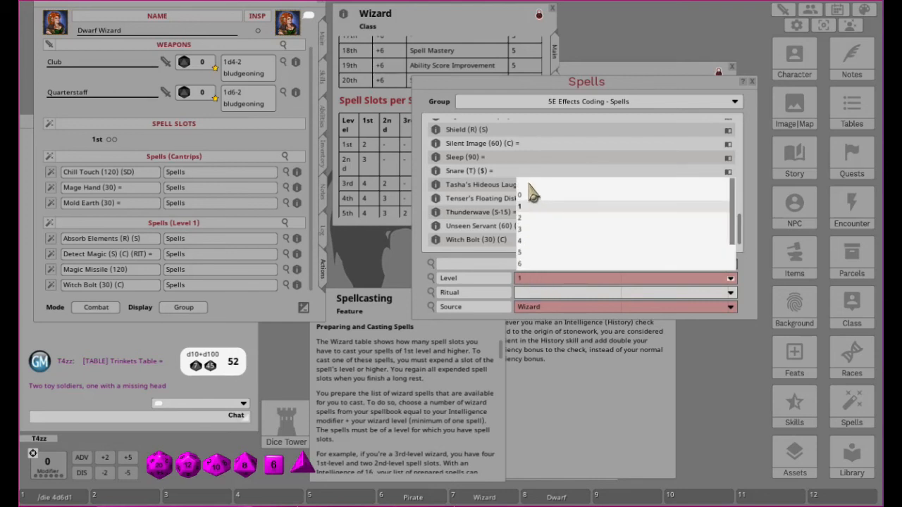
click(530, 184)
click(563, 308)
scroll(547, 293, up, 10)
scroll(556, 275, down, 2)
scroll(557, 274, down, 10)
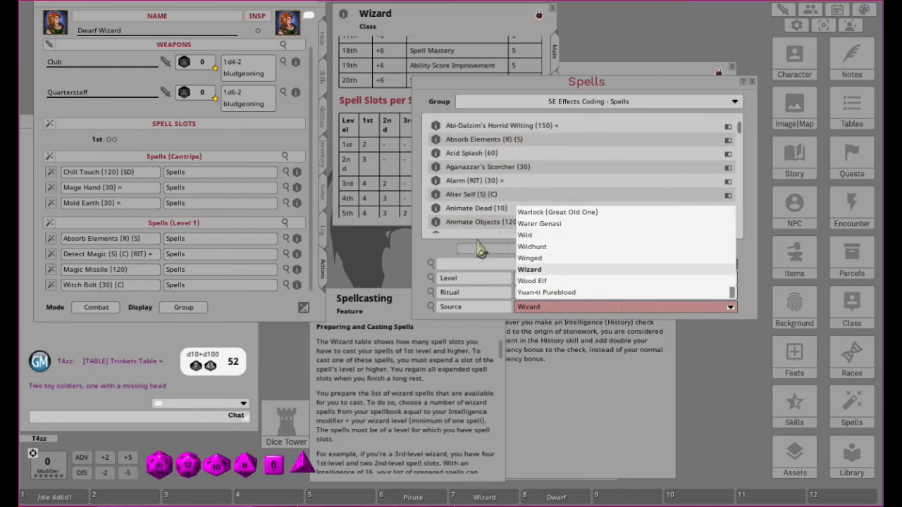
click(614, 104)
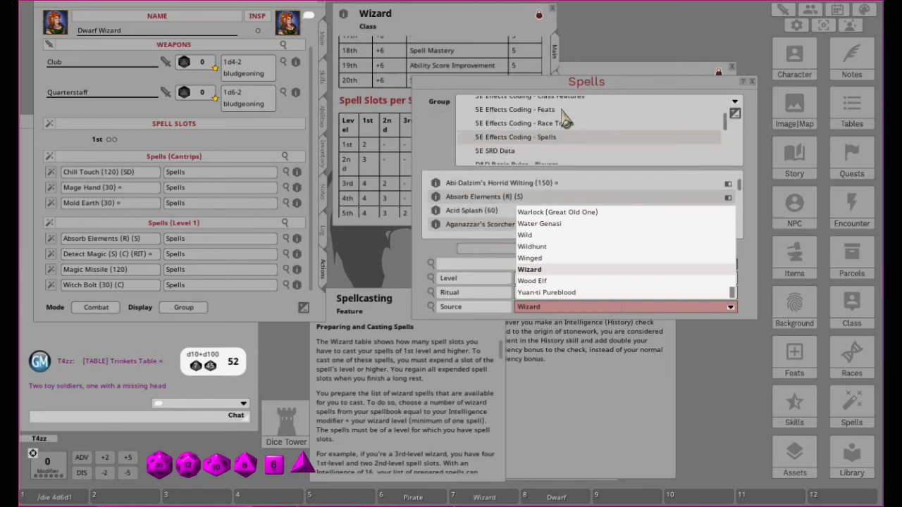
scroll(570, 141, up, 2)
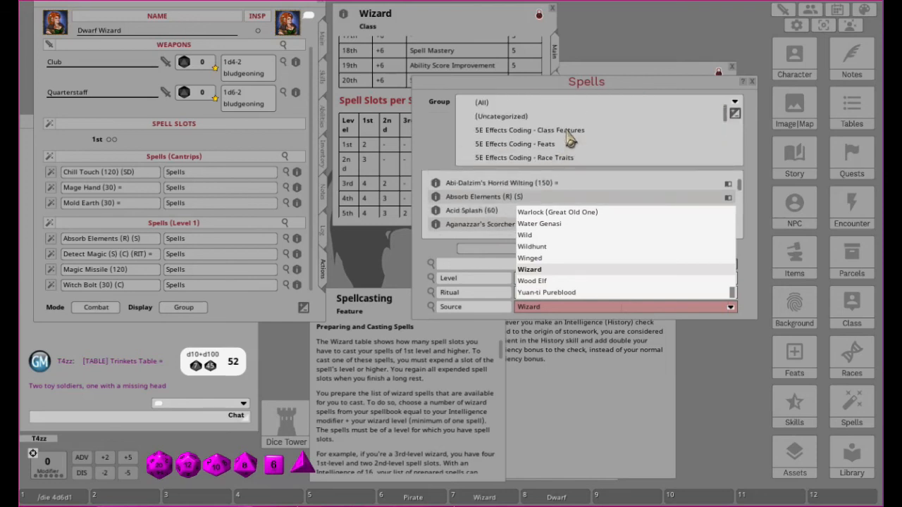
click(556, 130)
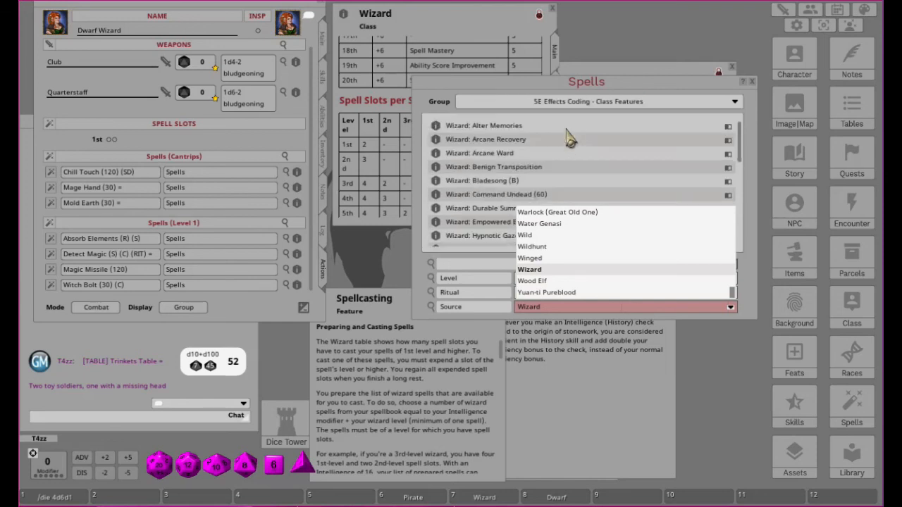
click(696, 307)
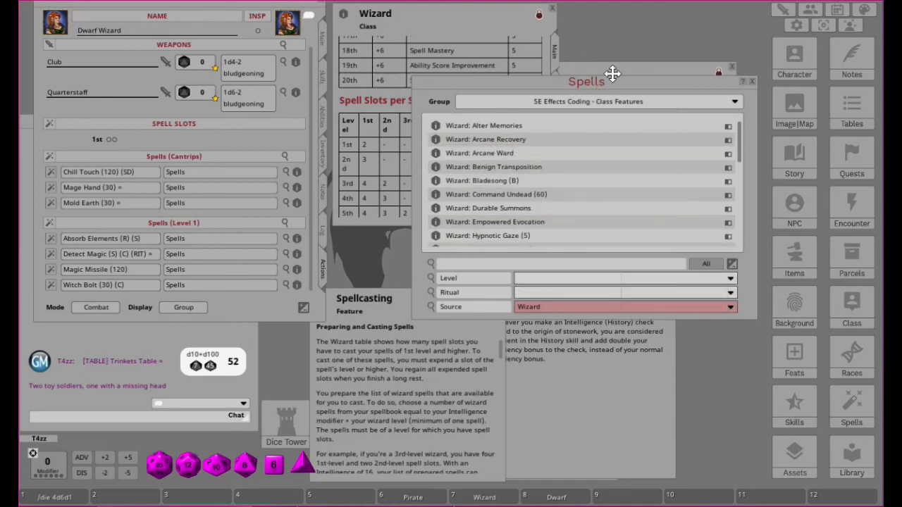
Step: Move the Spells window higher and examine the list of Wizard class features from start to end
drag(597, 86, 613, 32)
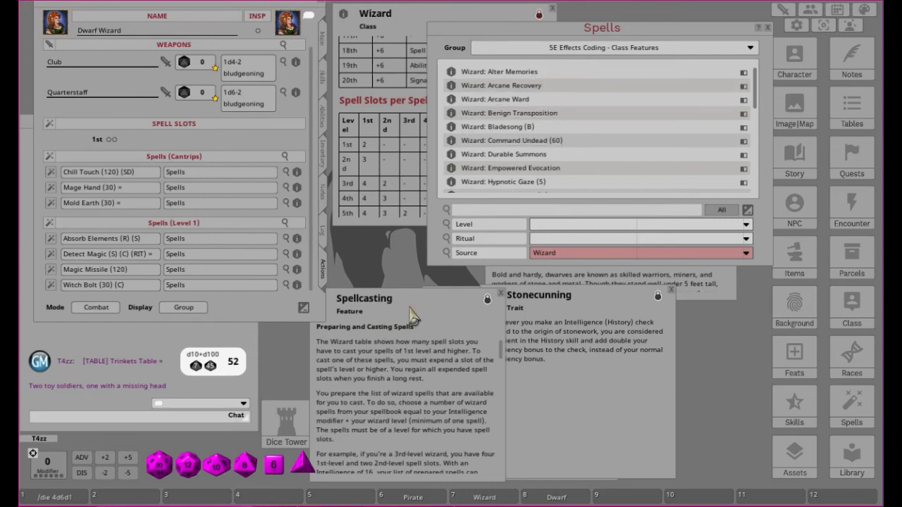
scroll(619, 135, down, 3)
scroll(620, 138, down, 2)
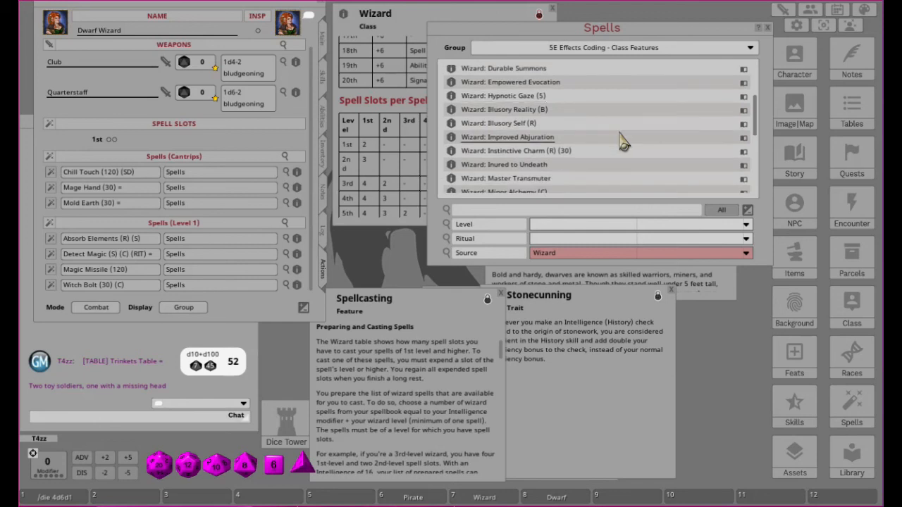
scroll(622, 140, up, 5)
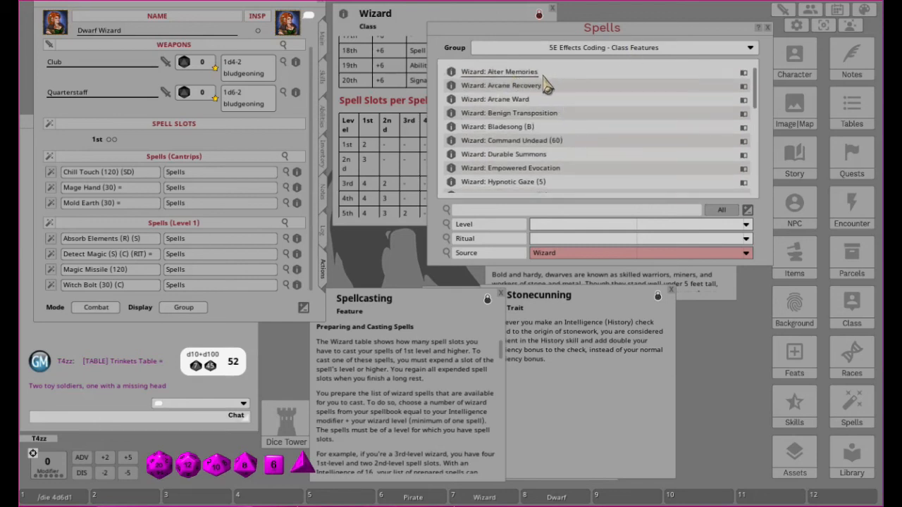
scroll(591, 167, down, 5)
scroll(592, 168, down, 2)
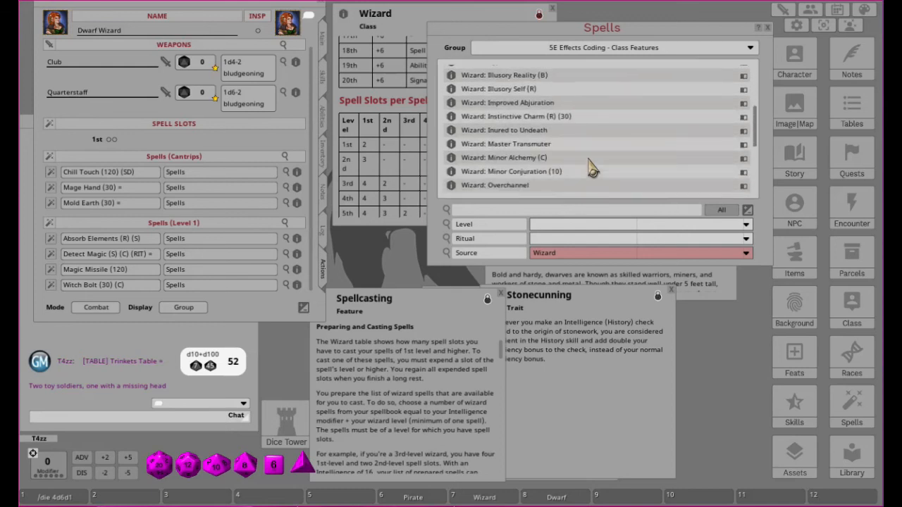
scroll(592, 168, down, 7)
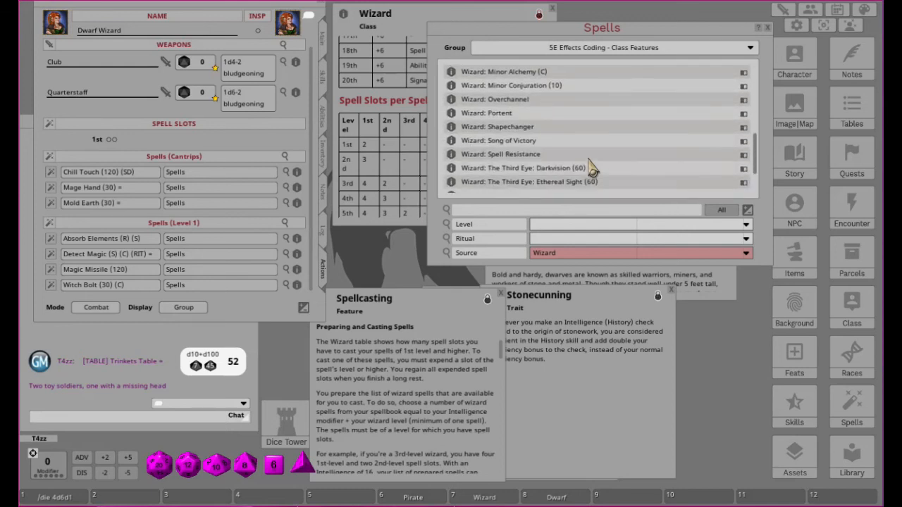
scroll(657, 167, down, 2)
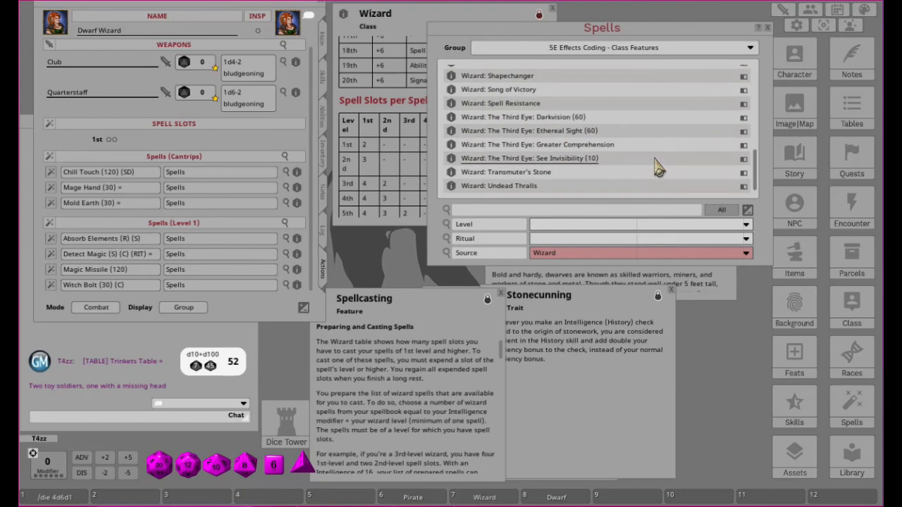
Step: Switch the Spells list to the 5E Effects Coding - Race Traits group and filter its source to Dwarf
click(654, 48)
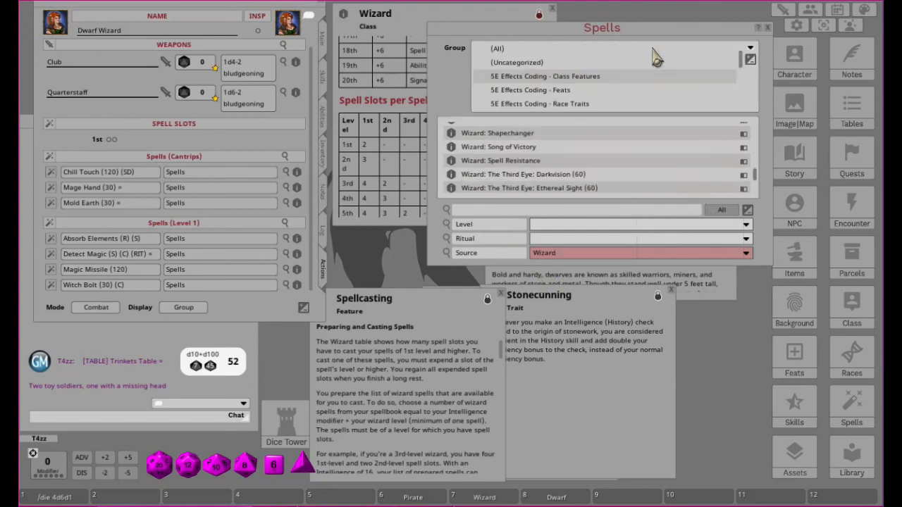
click(572, 106)
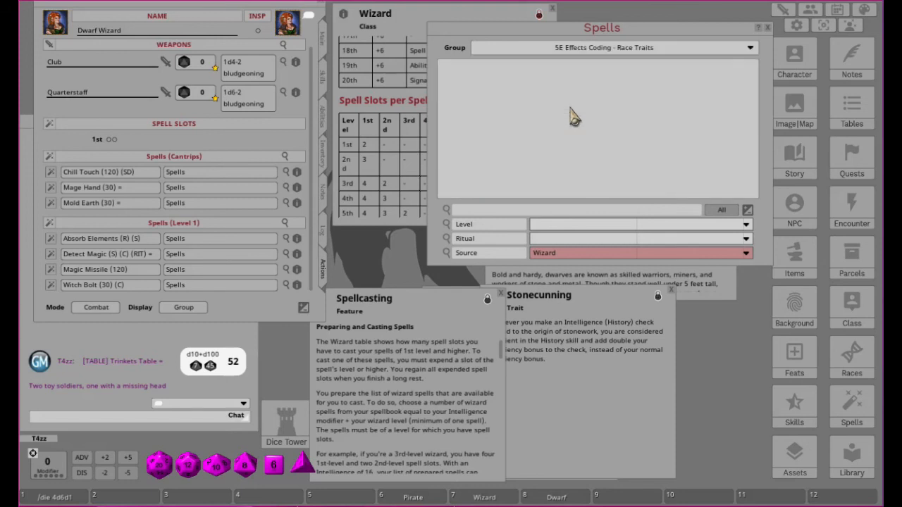
click(560, 254)
scroll(585, 232, up, 15)
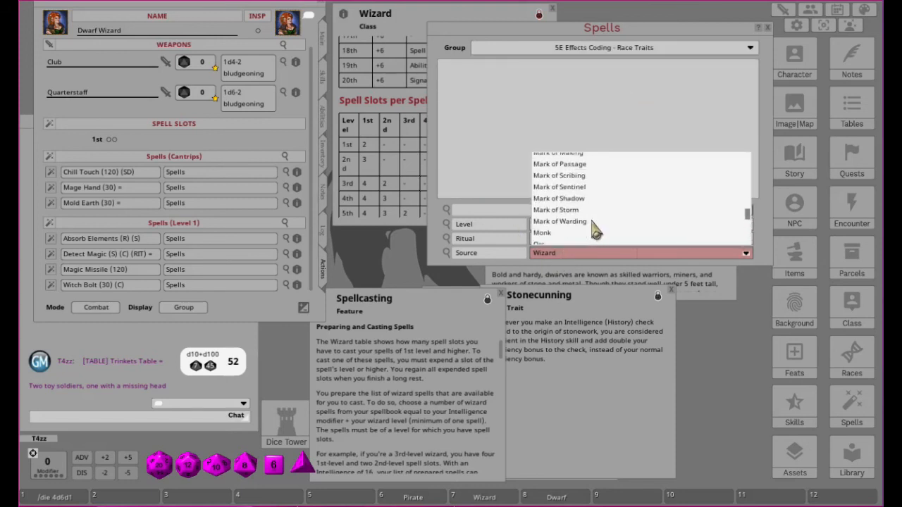
scroll(592, 224, up, 10)
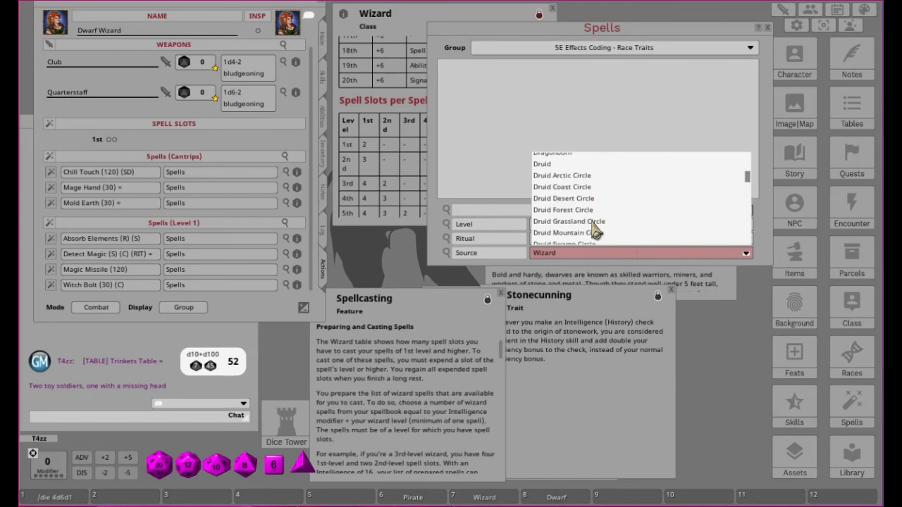
scroll(596, 231, down, 2)
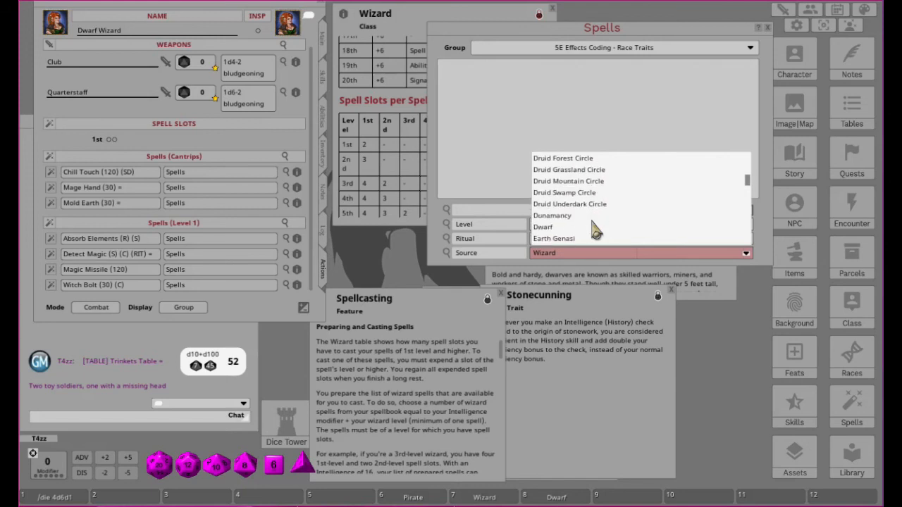
click(542, 227)
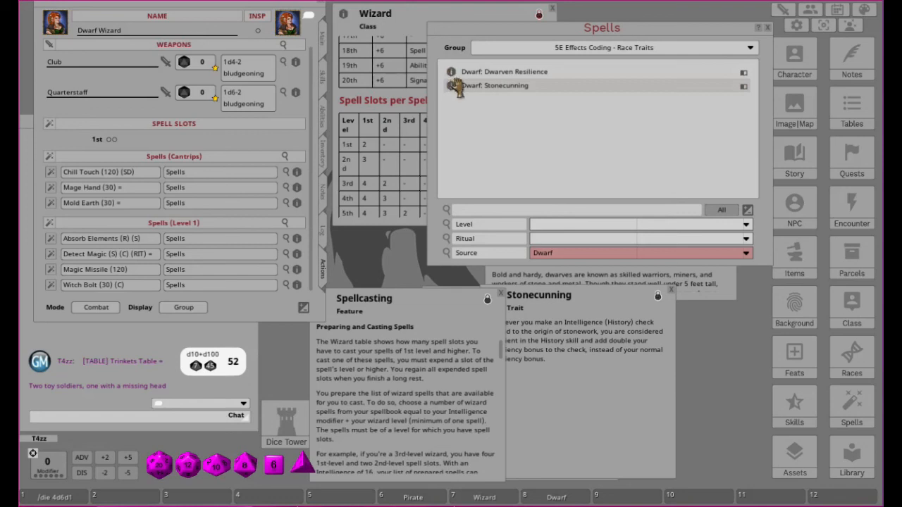
Step: Add Dwarf: Stonecunning to the character's actions under the group Racial Traits, collapse its details and shorten its name to Stonecunning
drag(451, 91, 236, 152)
click(209, 188)
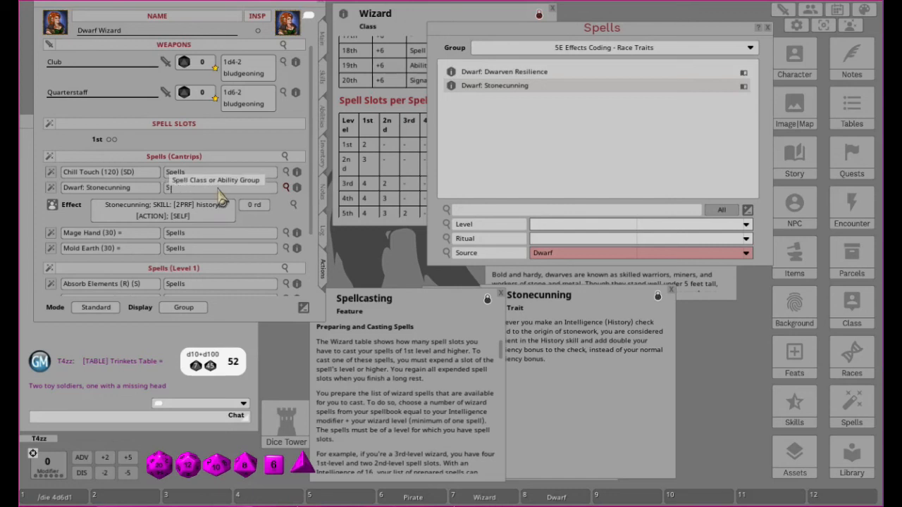
text(Racial T)
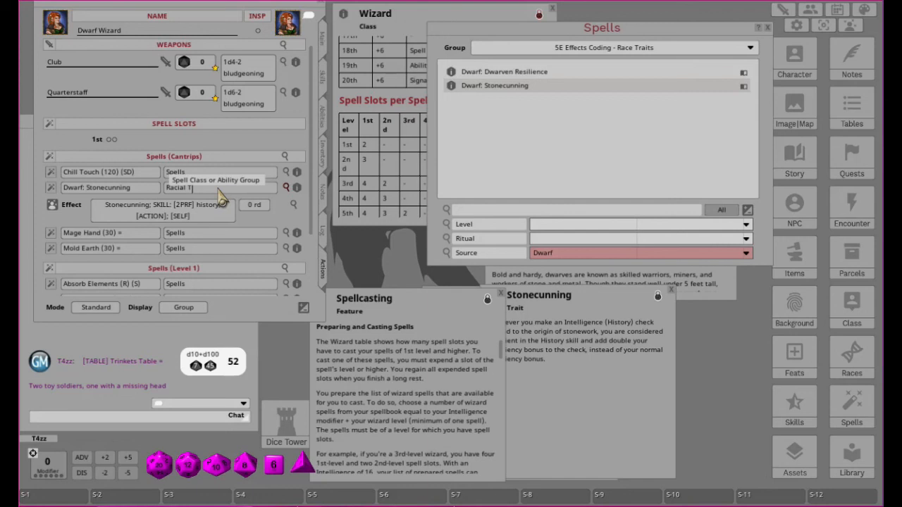
text(raits)
key(Return)
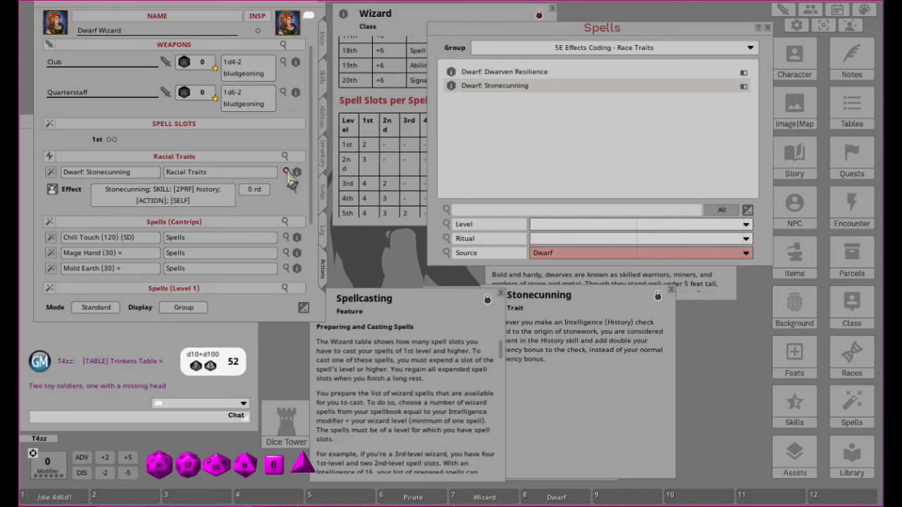
click(286, 173)
click(90, 176)
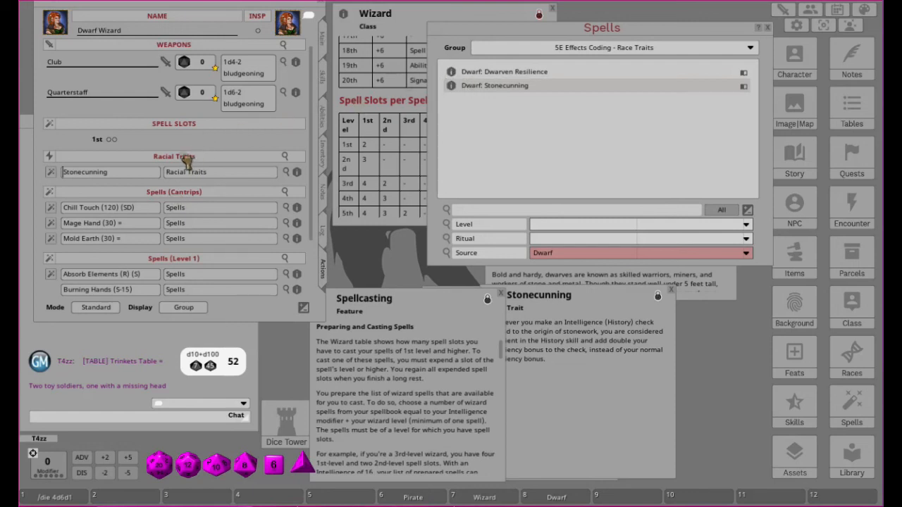
Step: Add the Dwarven Resilience trait to the Racial Traits group, remove the "Dwarf:" prefix from its name and collapse its details
drag(187, 161, 187, 161)
click(87, 175)
key(BackSpace)
key(BackSpace)
key(BackSpace)
key(BackSpace)
key(BackSpace)
key(BackSpace)
key(BackSpace)
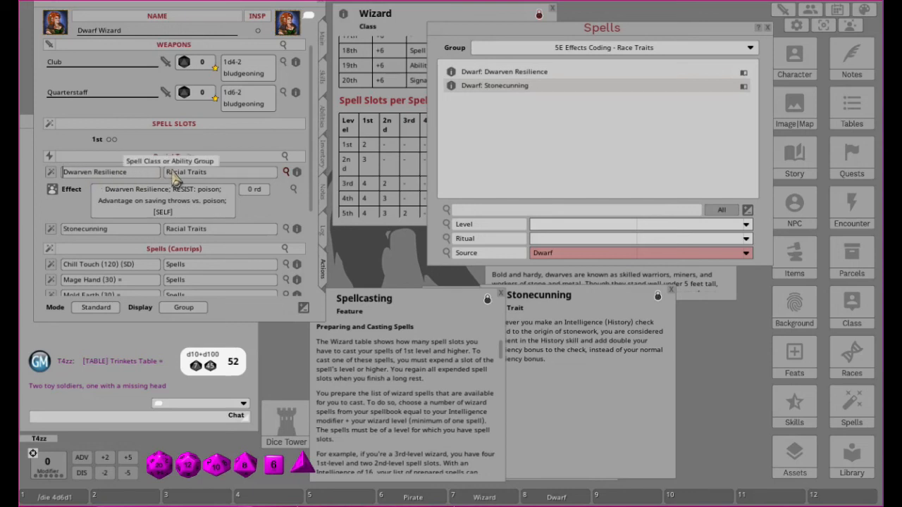
click(213, 174)
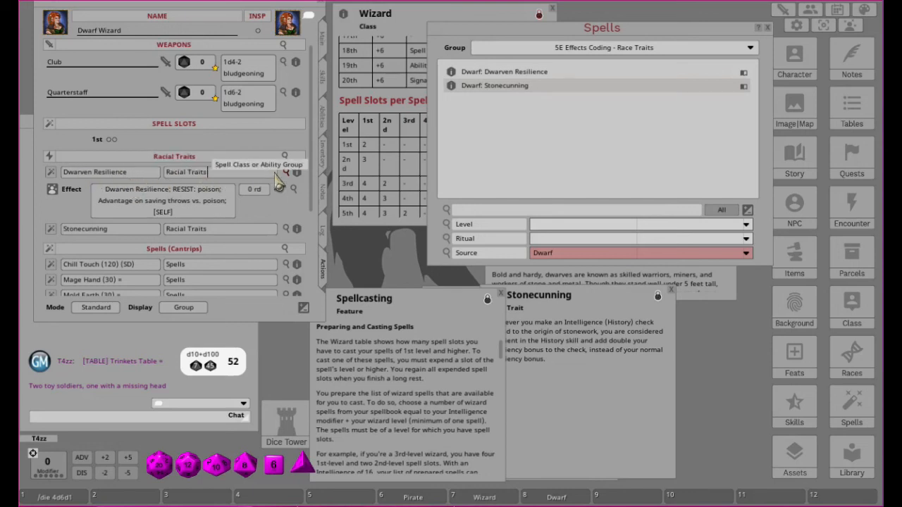
click(287, 174)
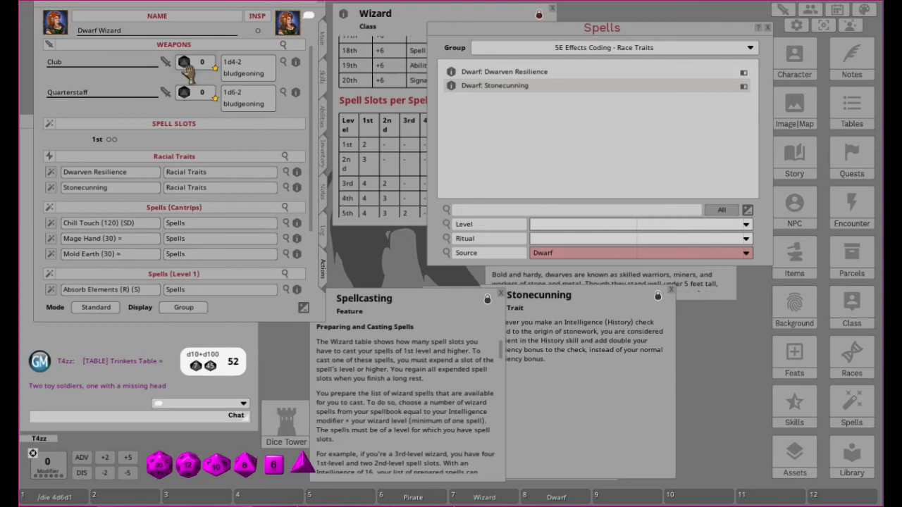
Step: Set the character's actions to Combat mode with the display set to Actions
scroll(224, 156, down, 3)
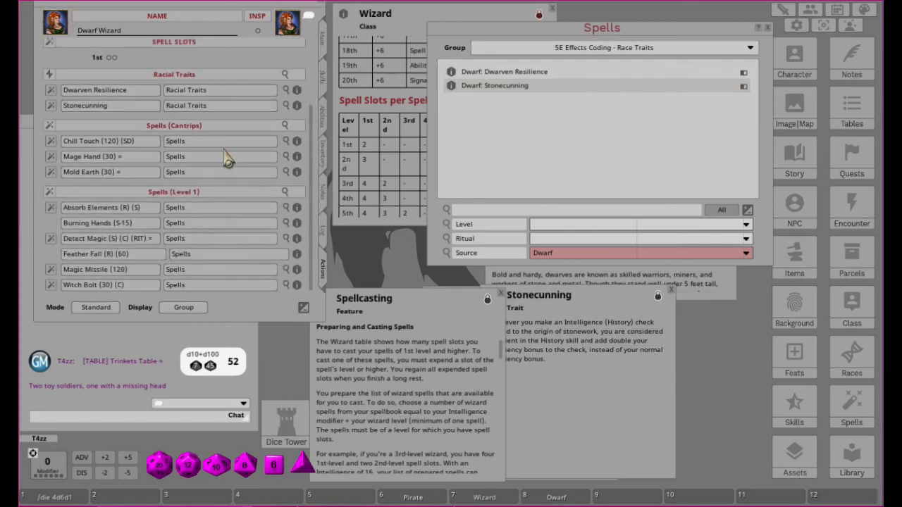
click(96, 310)
click(96, 310)
scroll(232, 229, up, 2)
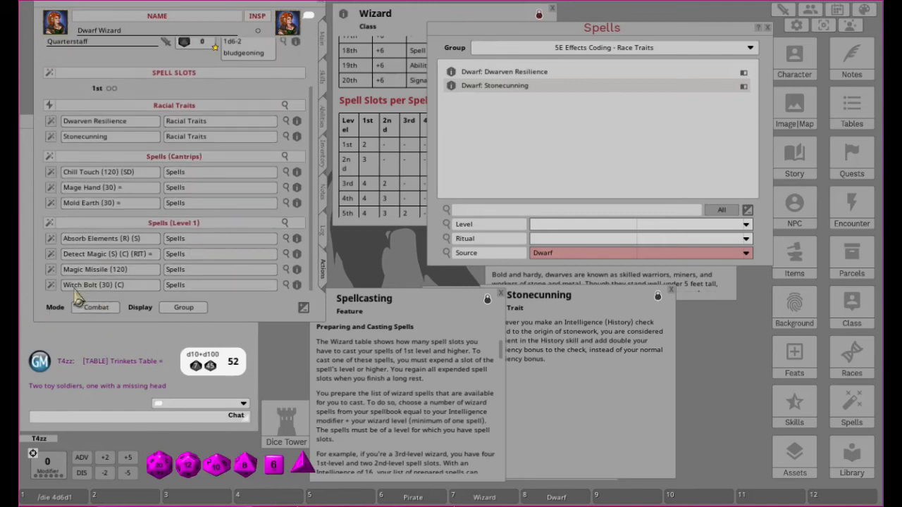
click(187, 312)
click(187, 310)
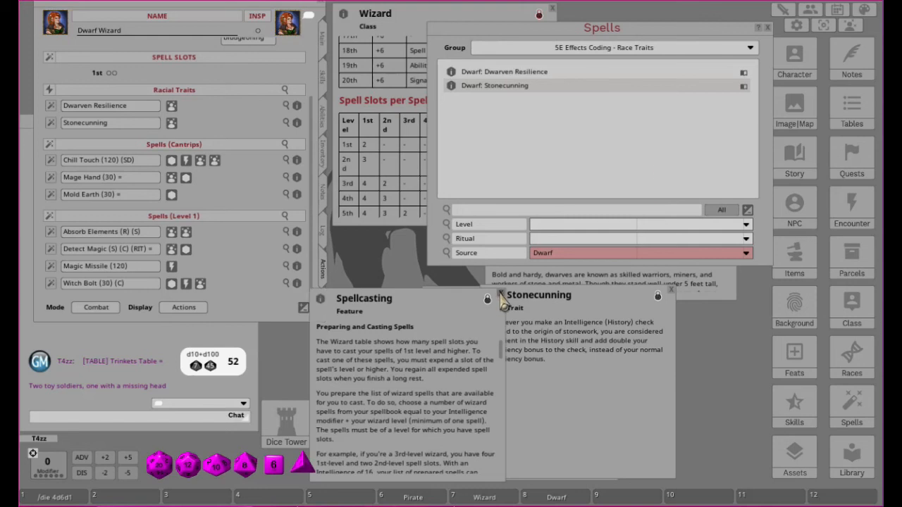
Step: Close the Spellcasting, Stonecunning, Dwarven Resilience, Spells, Dwarf and Wizard windows, leaving only the character sheet open
click(501, 293)
click(669, 296)
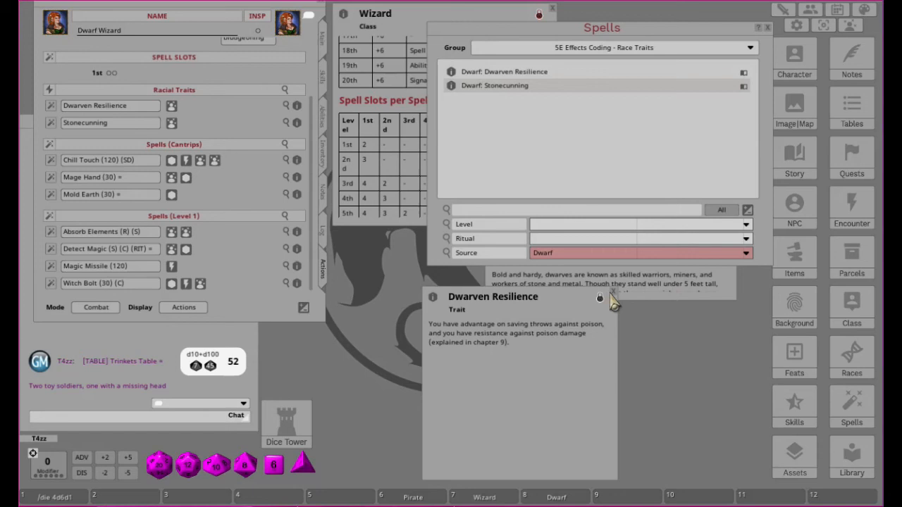
click(617, 296)
click(664, 285)
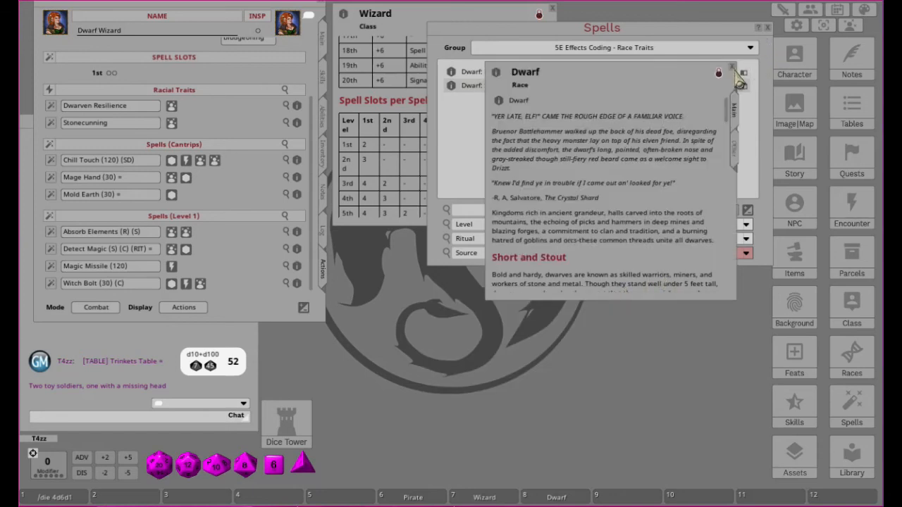
click(736, 69)
click(768, 28)
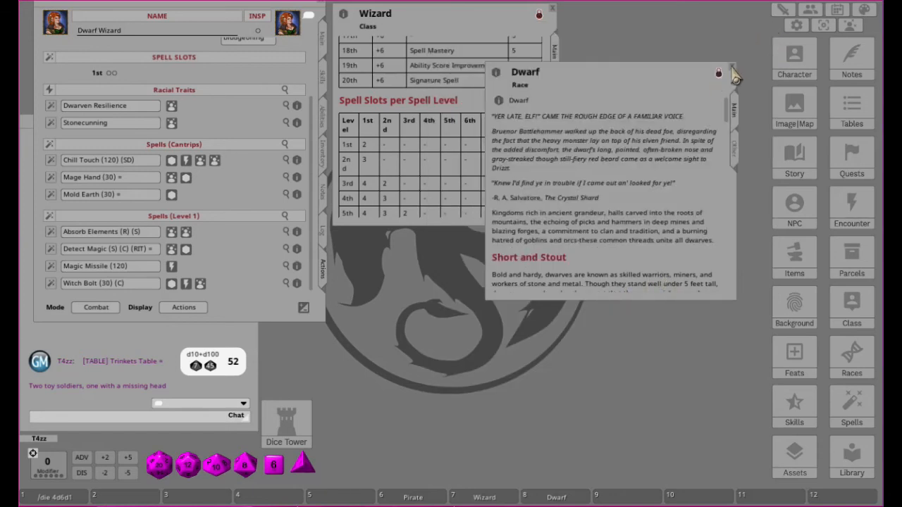
click(733, 68)
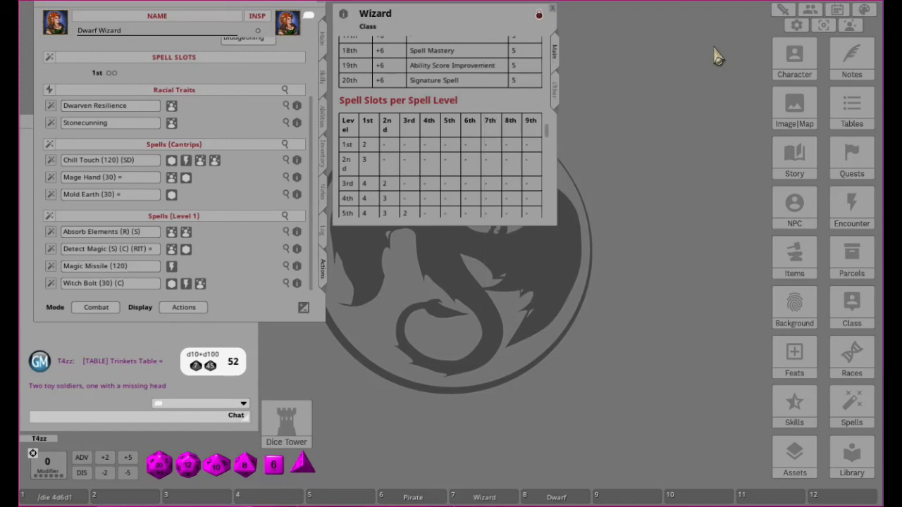
click(553, 14)
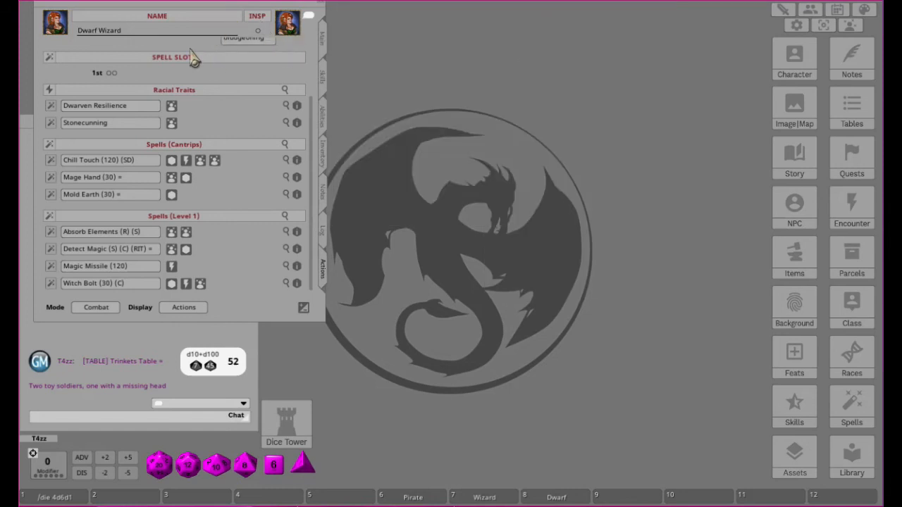
Step: Move the character sheet to the middle of the tabletop and clear the chat history
drag(189, 50, 484, 93)
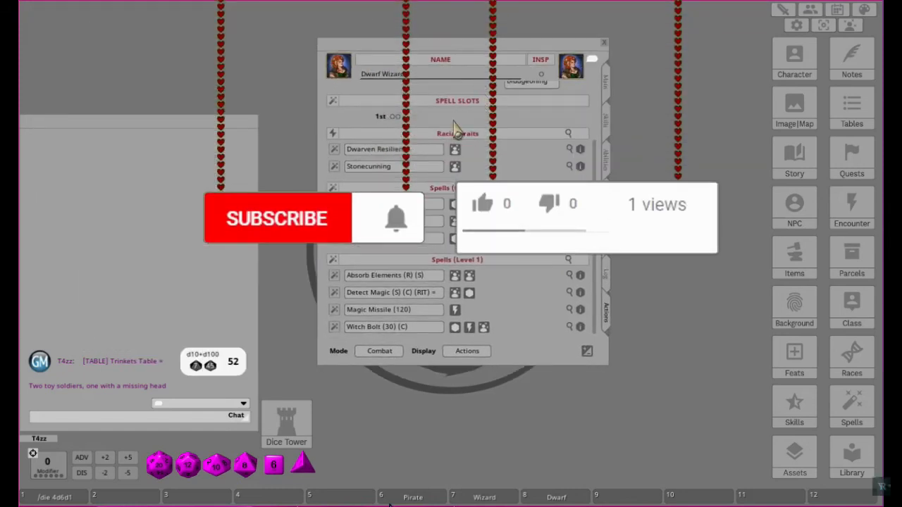
right_click(108, 271)
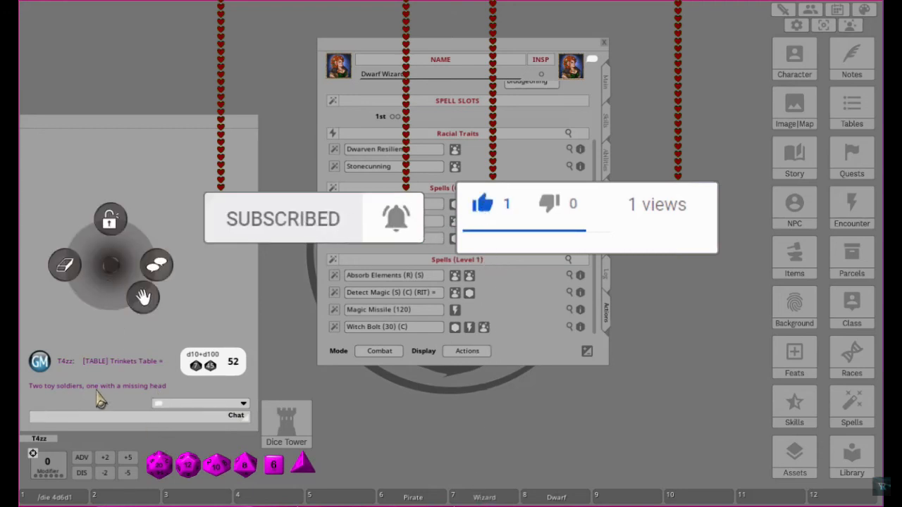
click(70, 272)
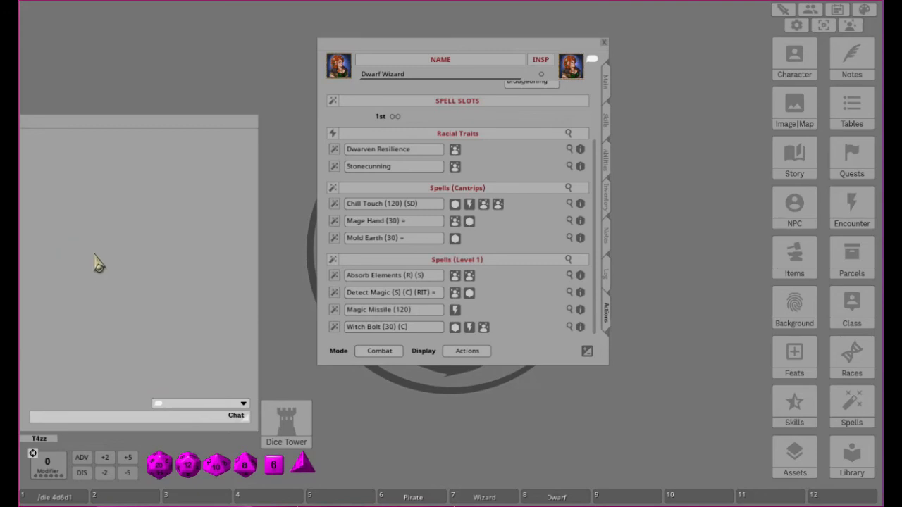